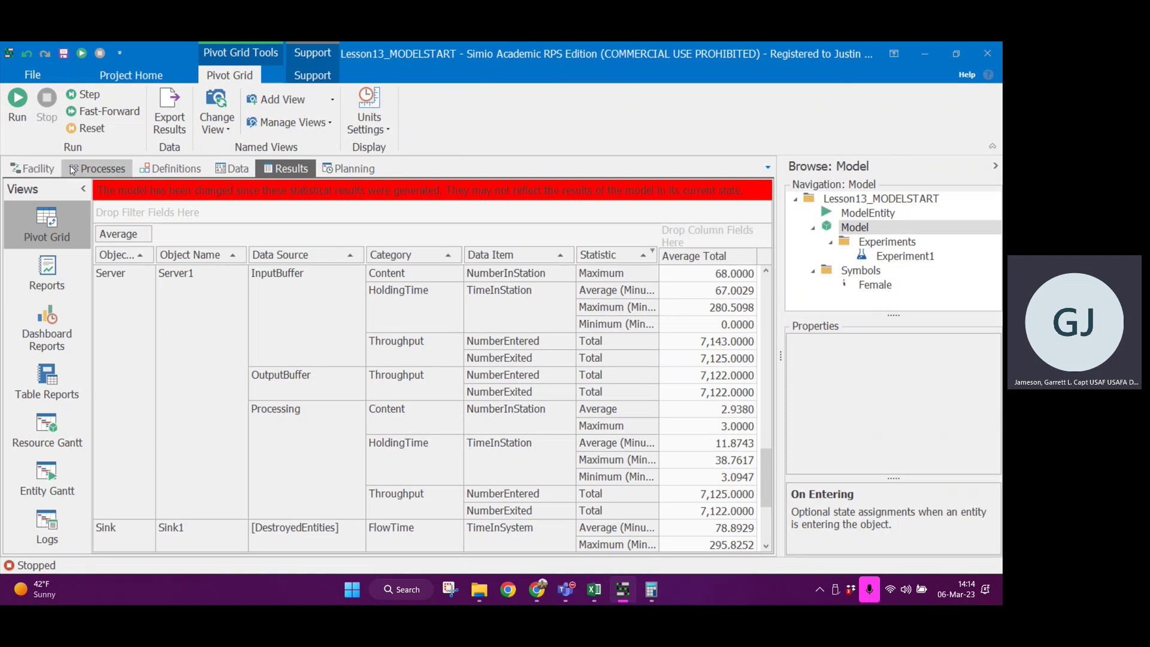
Leave the Results grid for the Facility view showing Source1, Server1 and Sink1.
click(33, 169)
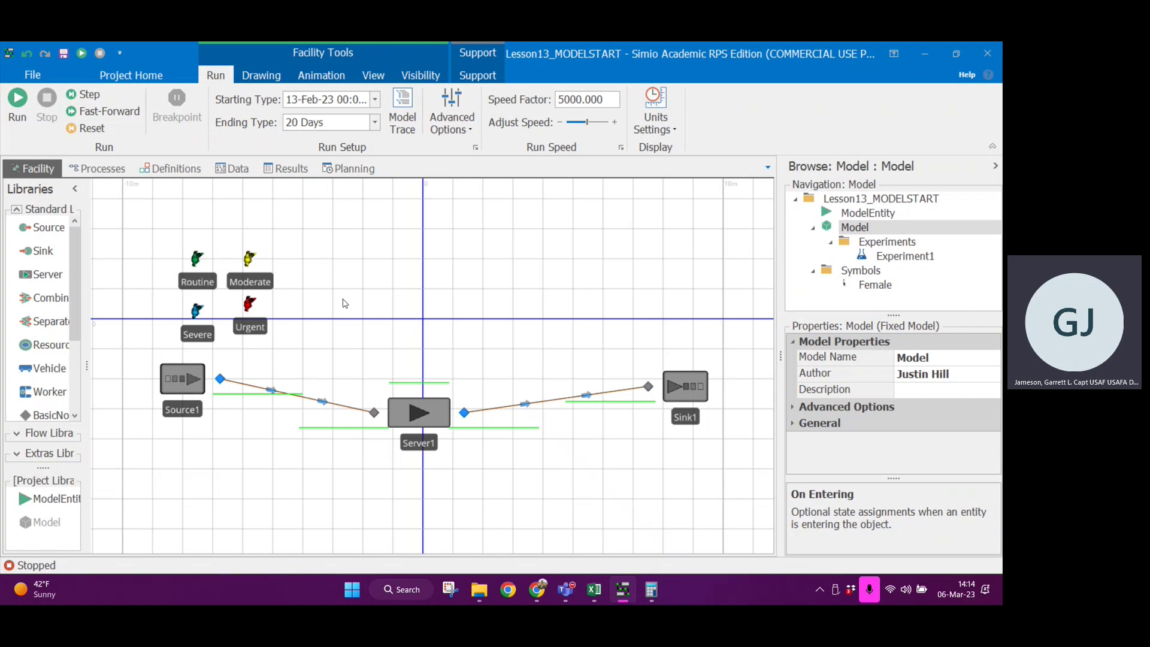
Inspect the Urgent entity and Input@Server1, then open ModelEntity's States definitions.
click(250, 311)
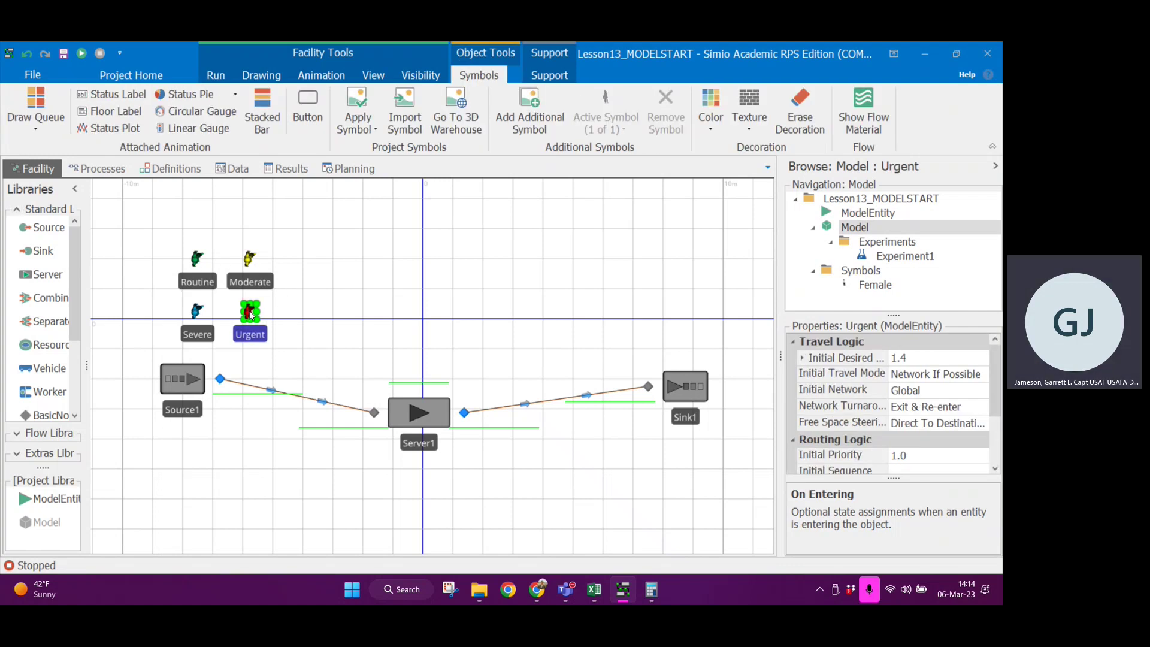
click(331, 298)
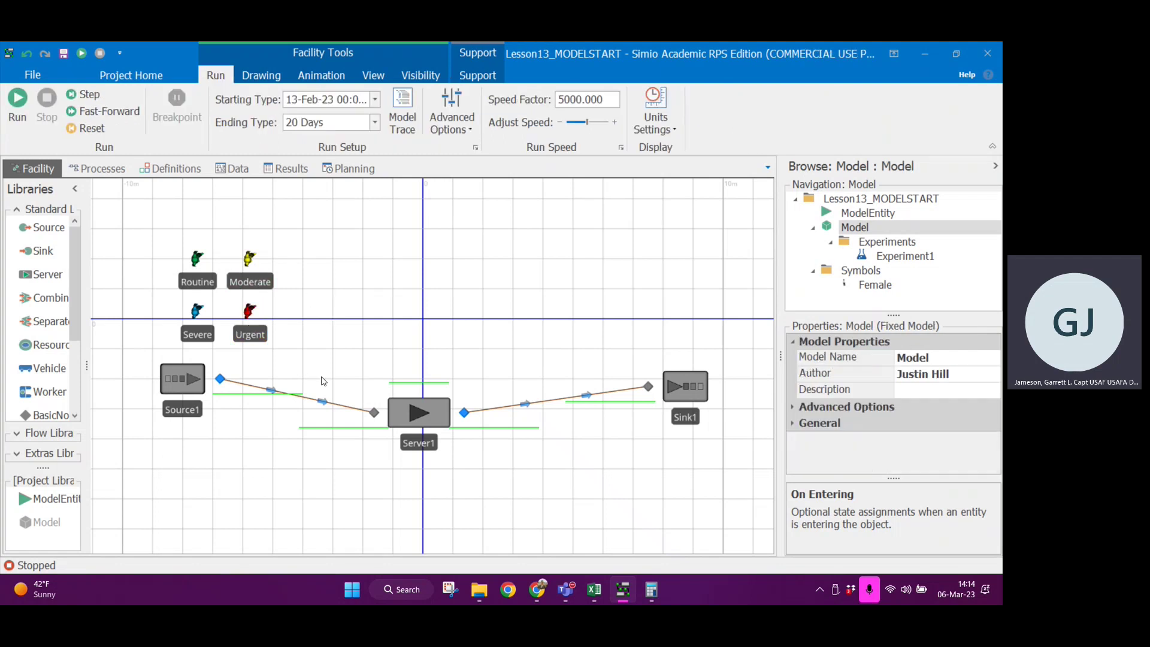
click(375, 413)
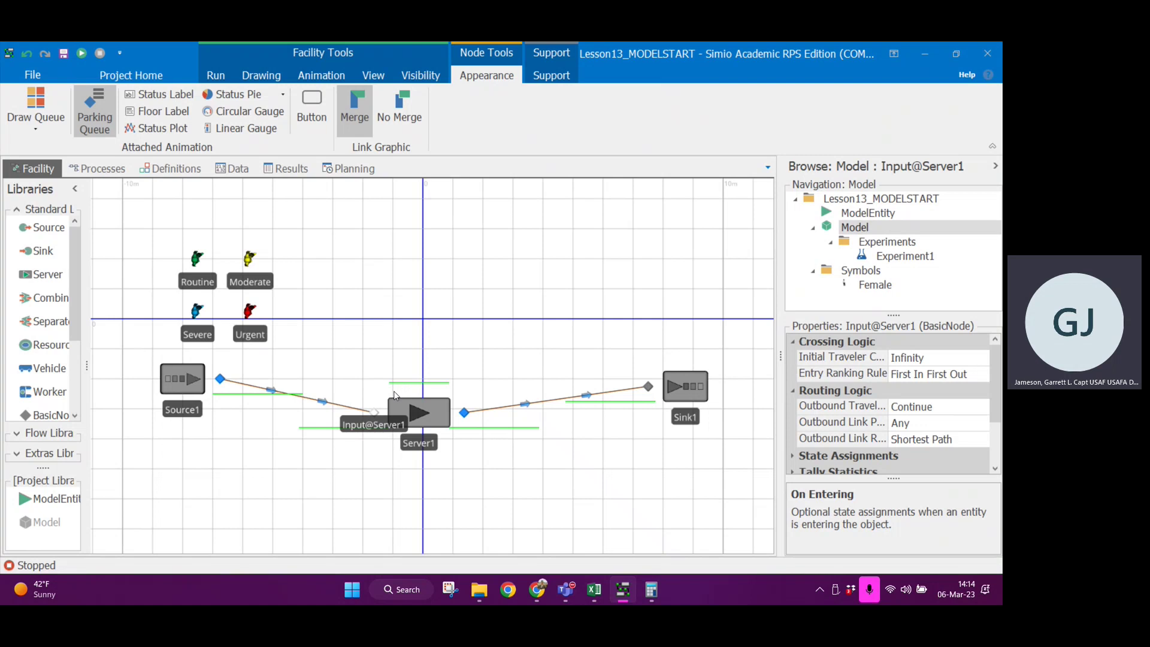
click(425, 334)
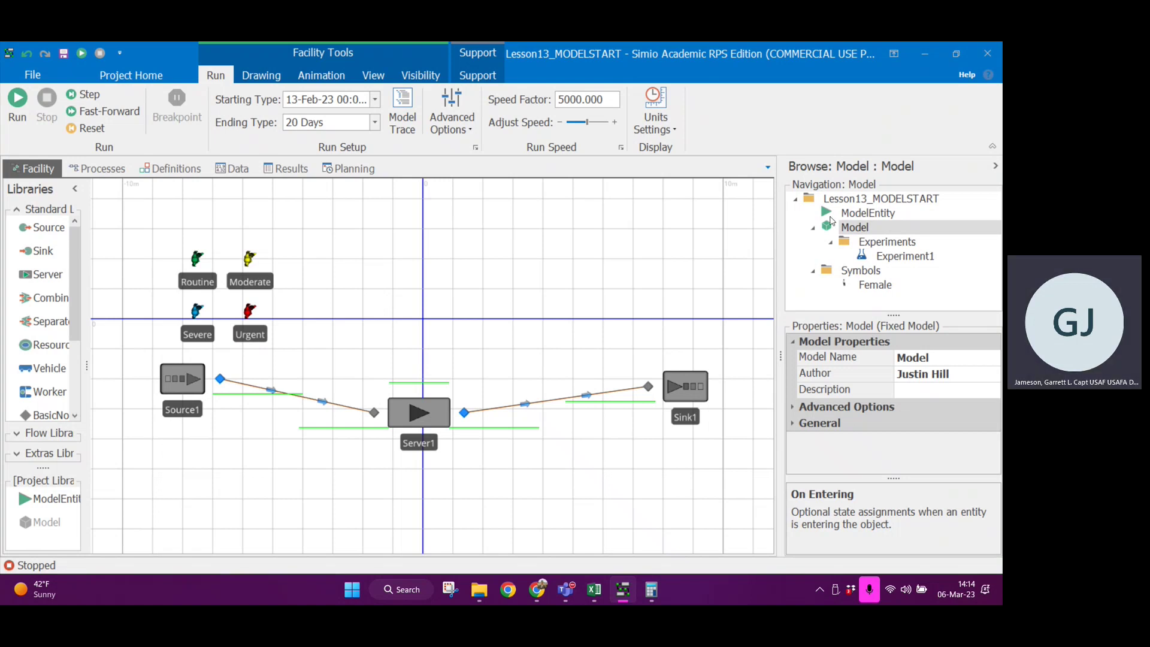
click(864, 217)
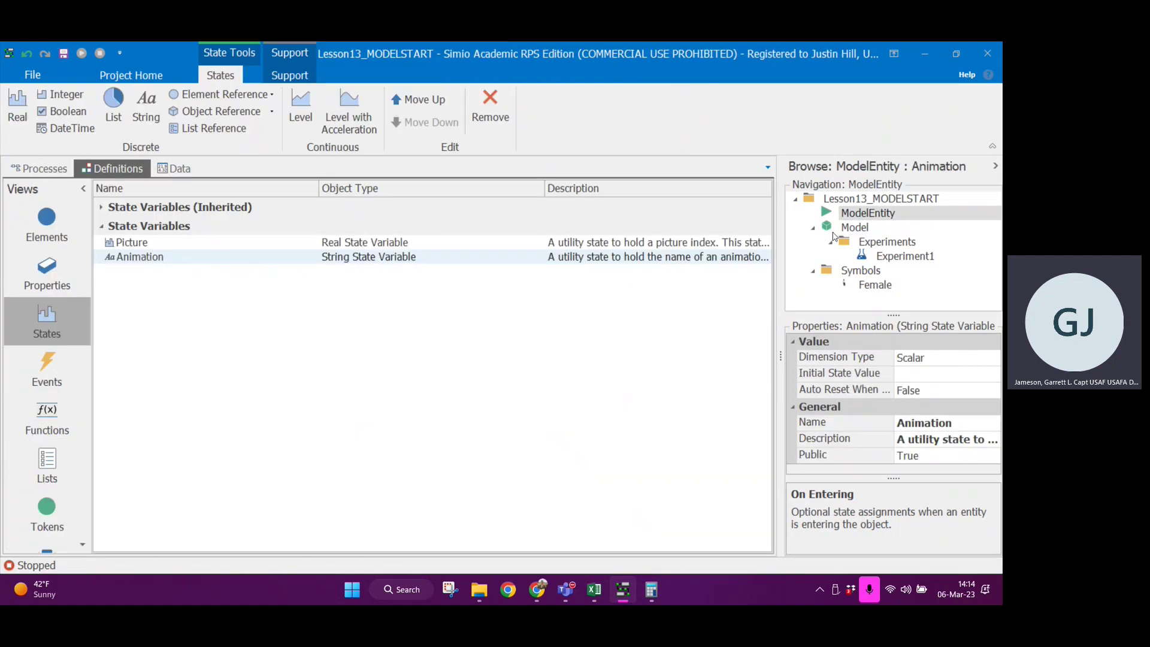
Add a Real state variable to ModelEntity and name it TimeStartWait.
click(44, 168)
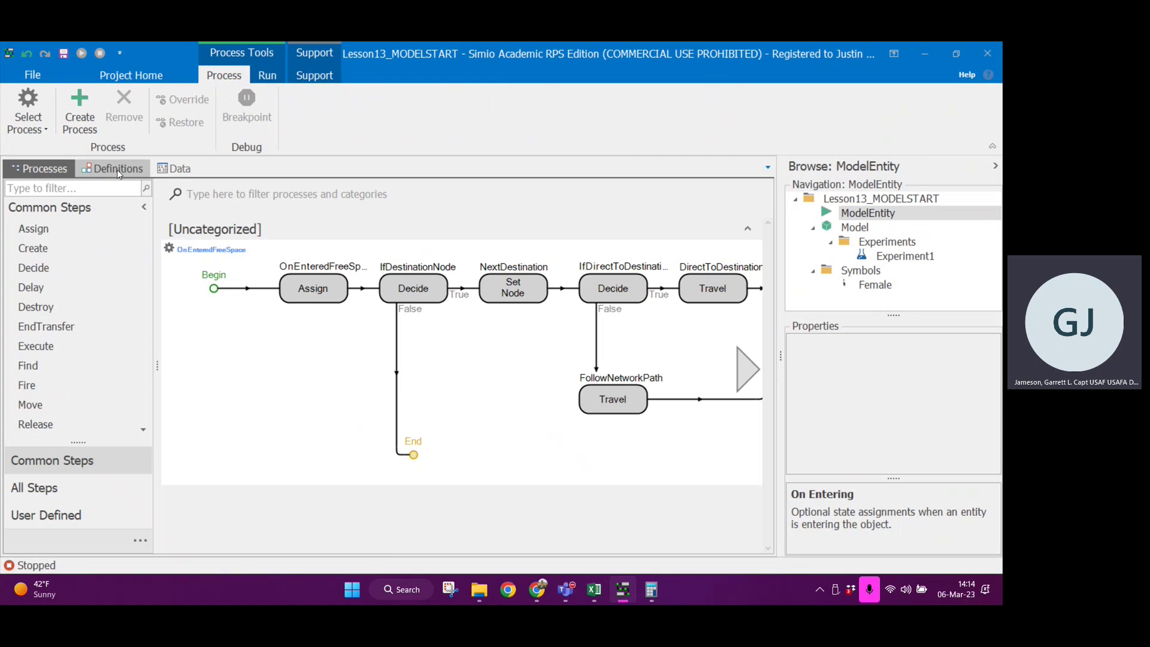
click(117, 169)
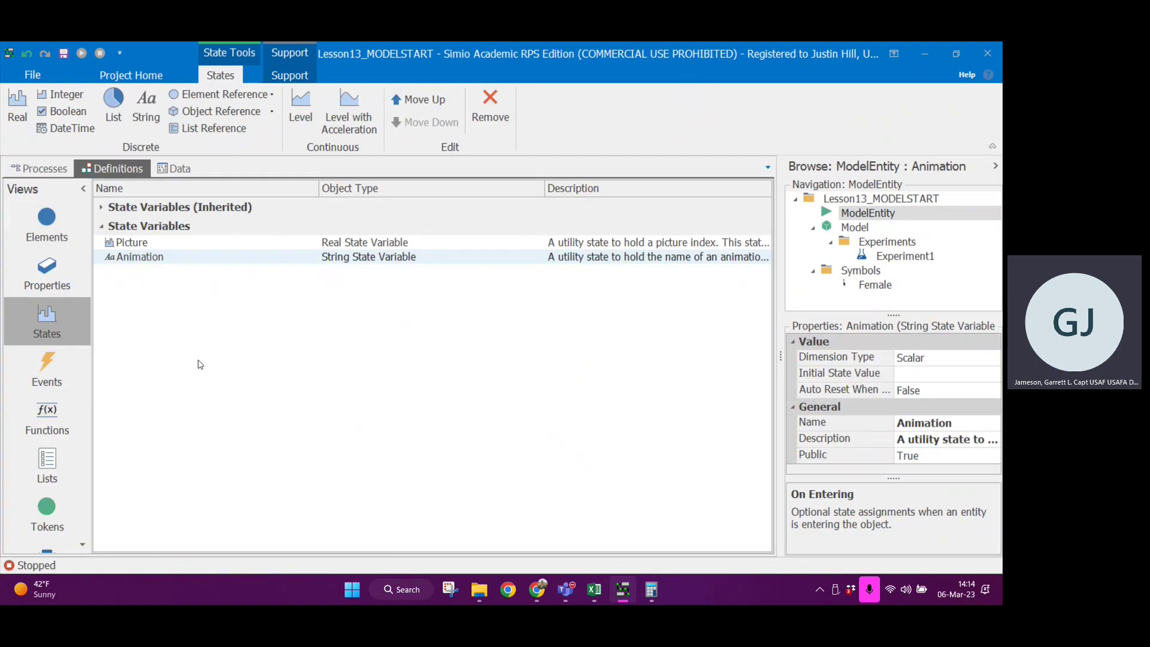
click(13, 114)
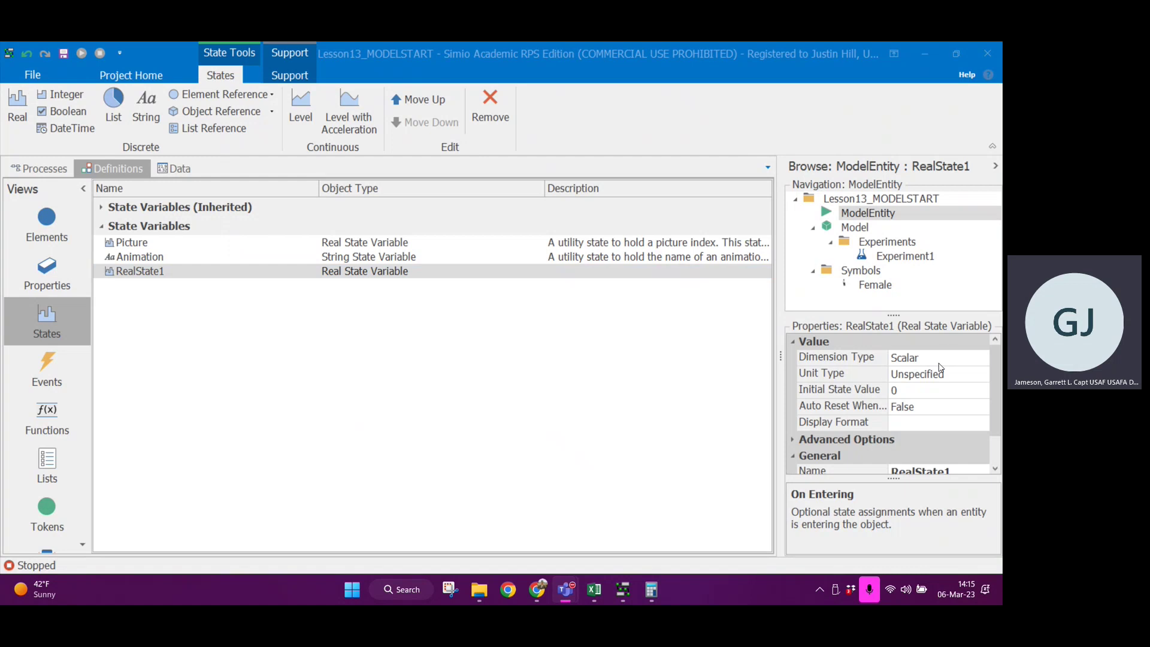
click(930, 472)
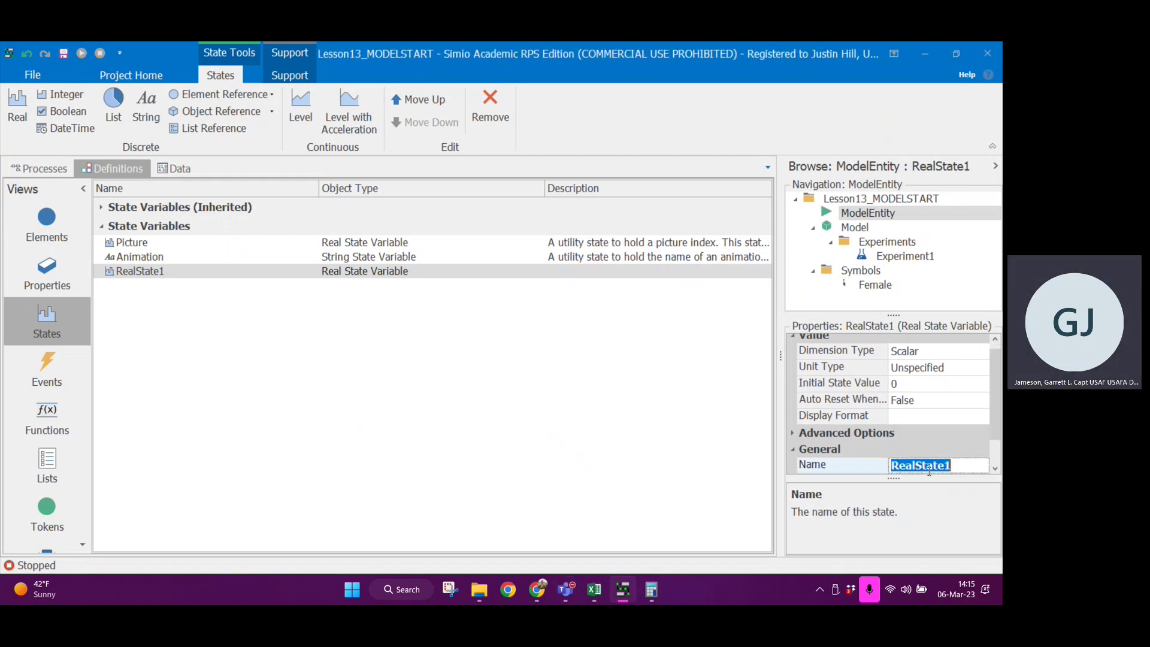
text(TimeStartWait)
key(Return)
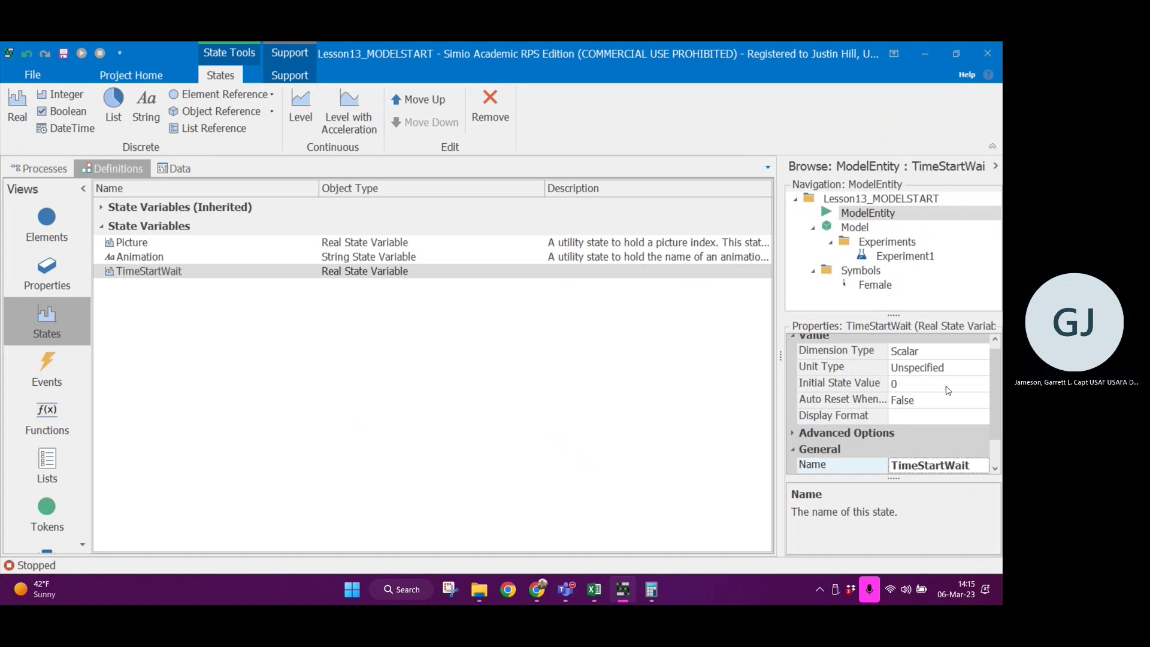
Set TimeStartWait's Unit Type to Time and return to the Model's facility layout.
click(948, 370)
click(984, 367)
click(911, 381)
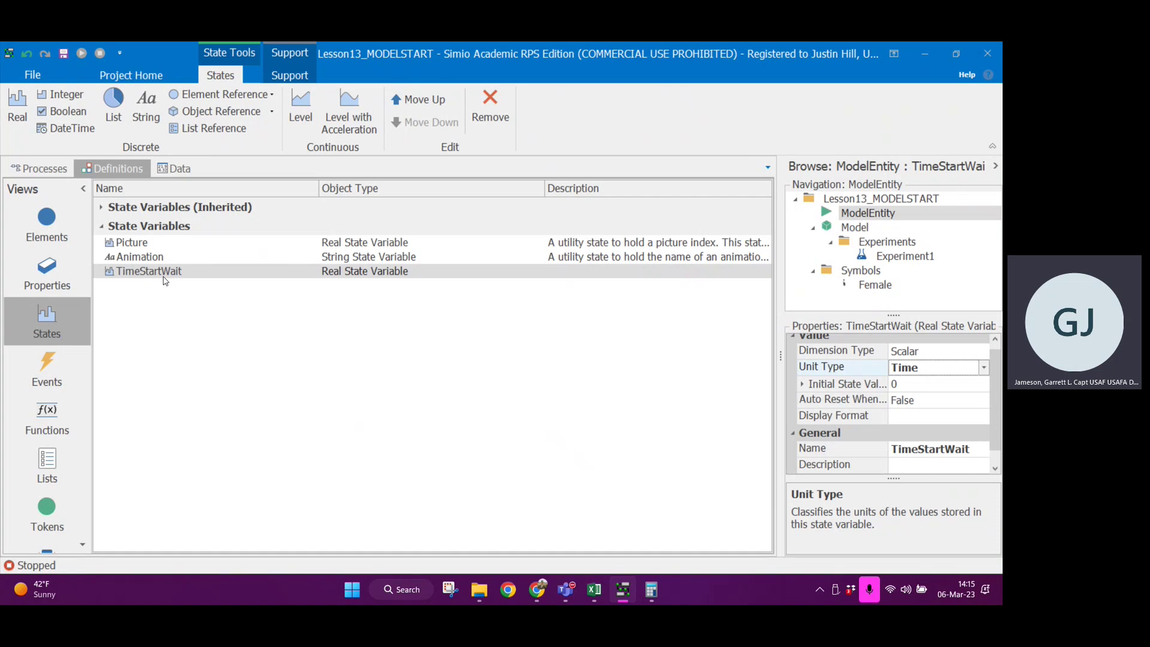
click(187, 301)
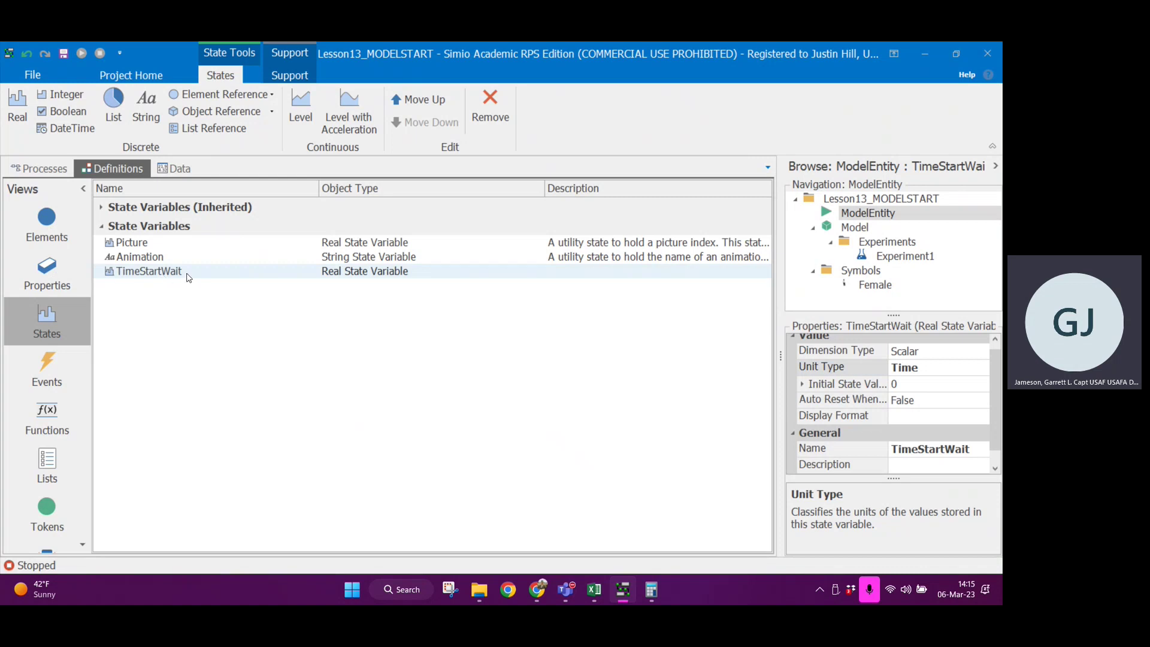
click(856, 228)
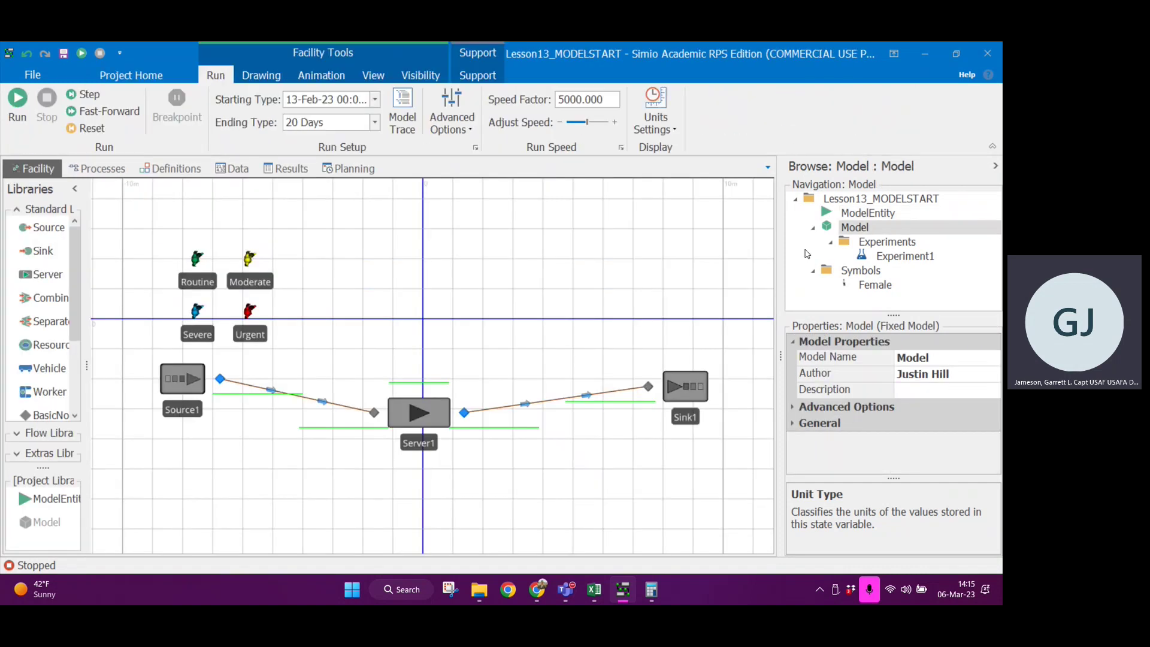
Open the On Entering state assignments editor for Input@Server1.
click(374, 413)
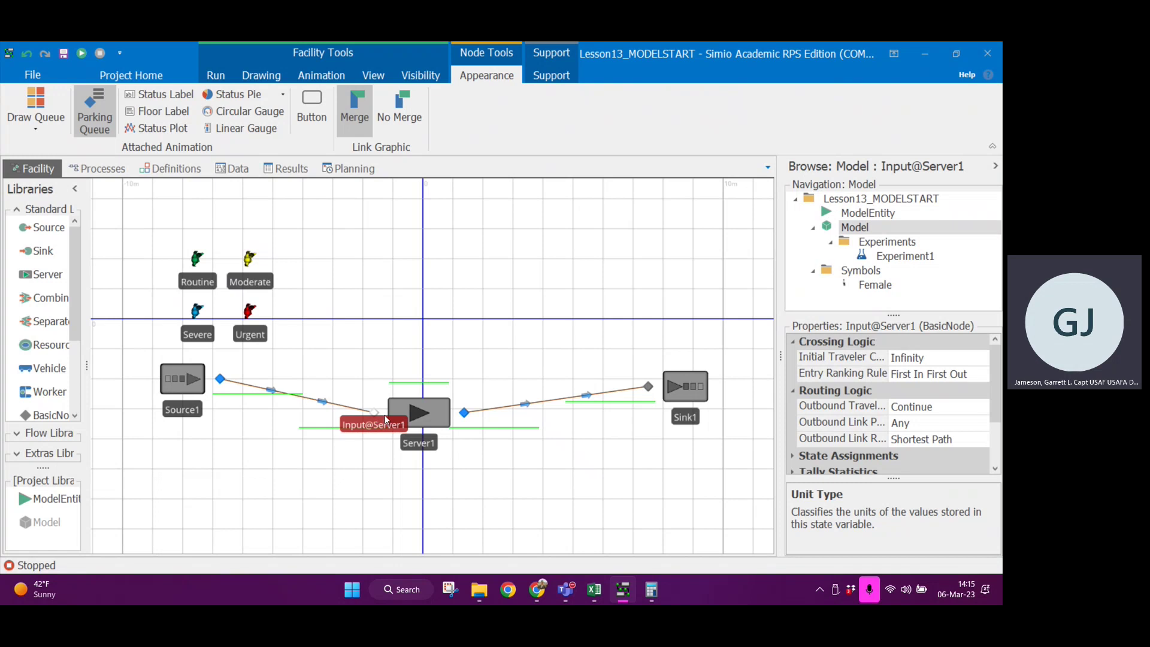
scroll(905, 411, down, 2)
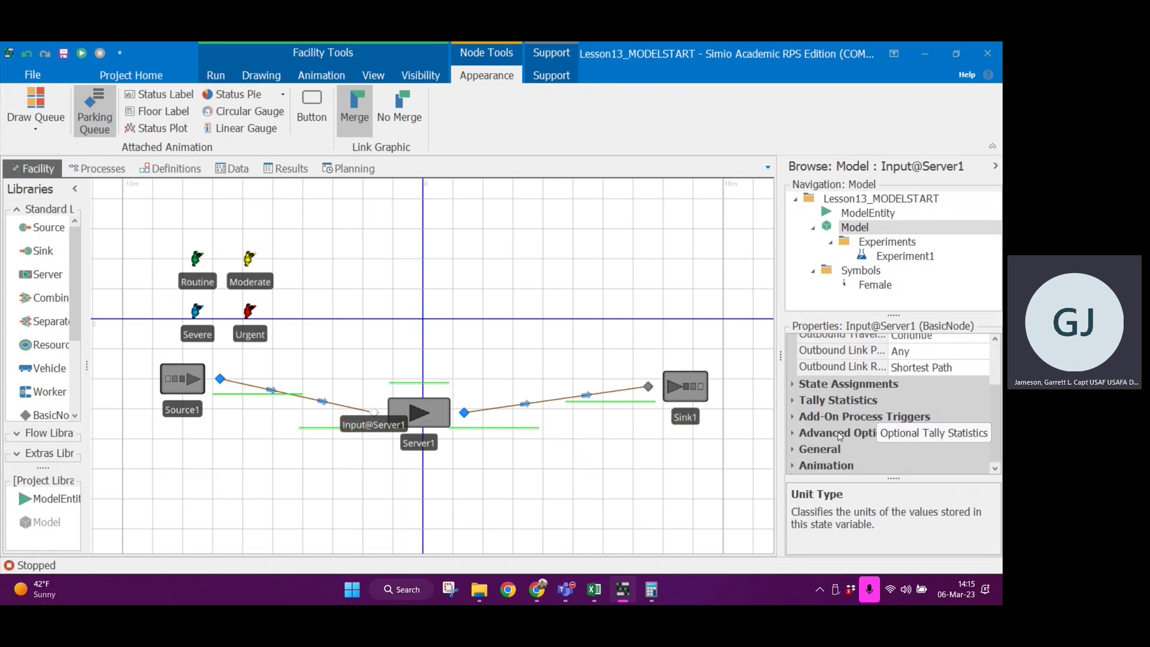
click(793, 385)
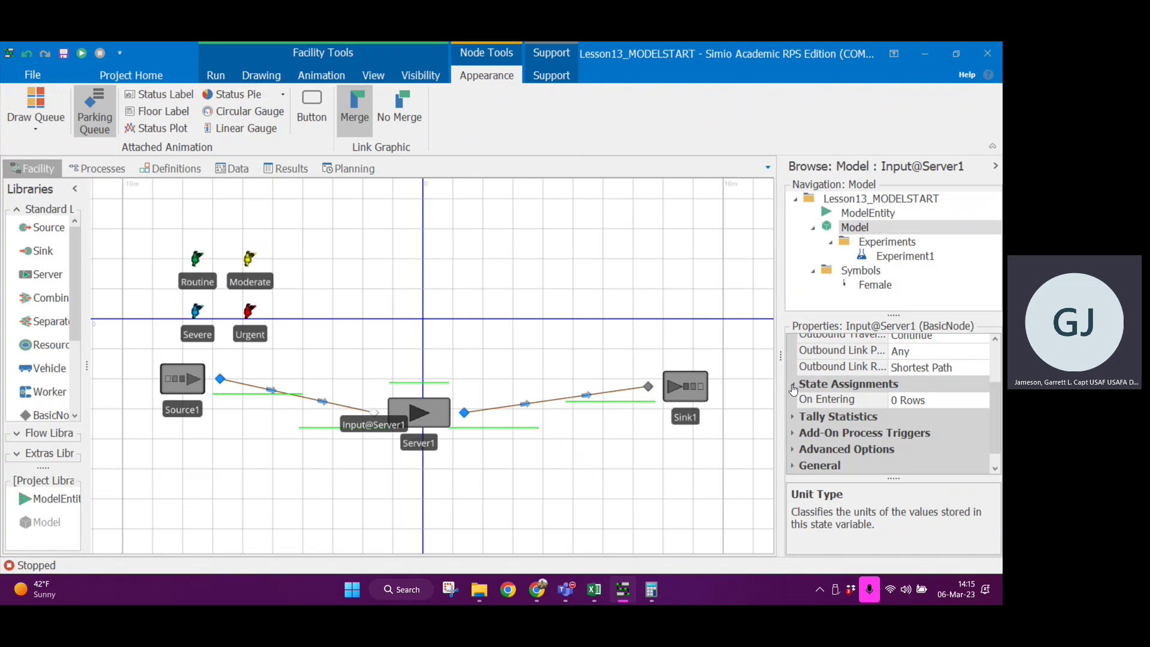
click(976, 405)
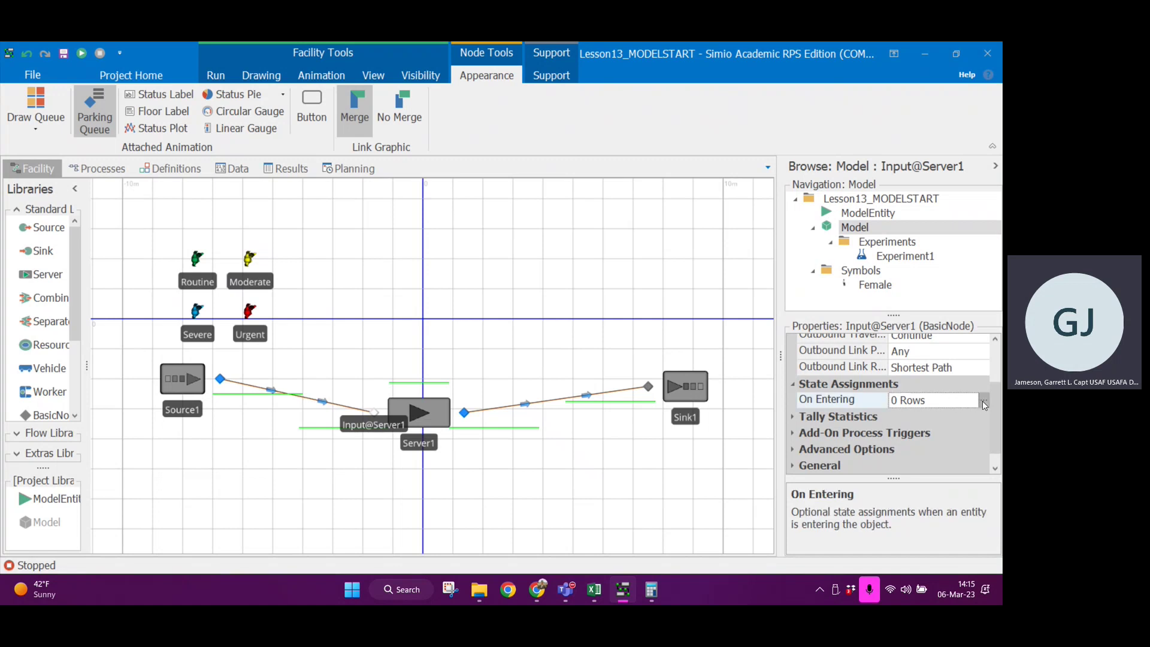
click(983, 402)
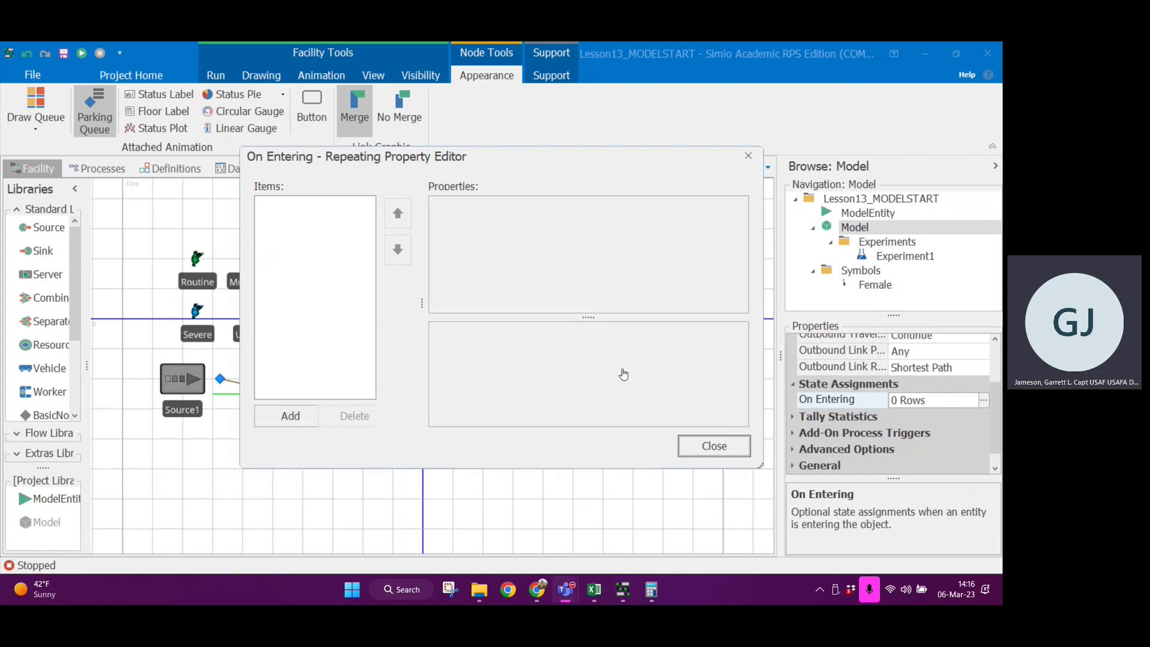
Add an On Entering assignment row targeting ModelEntity.TimeStartWait.
click(298, 417)
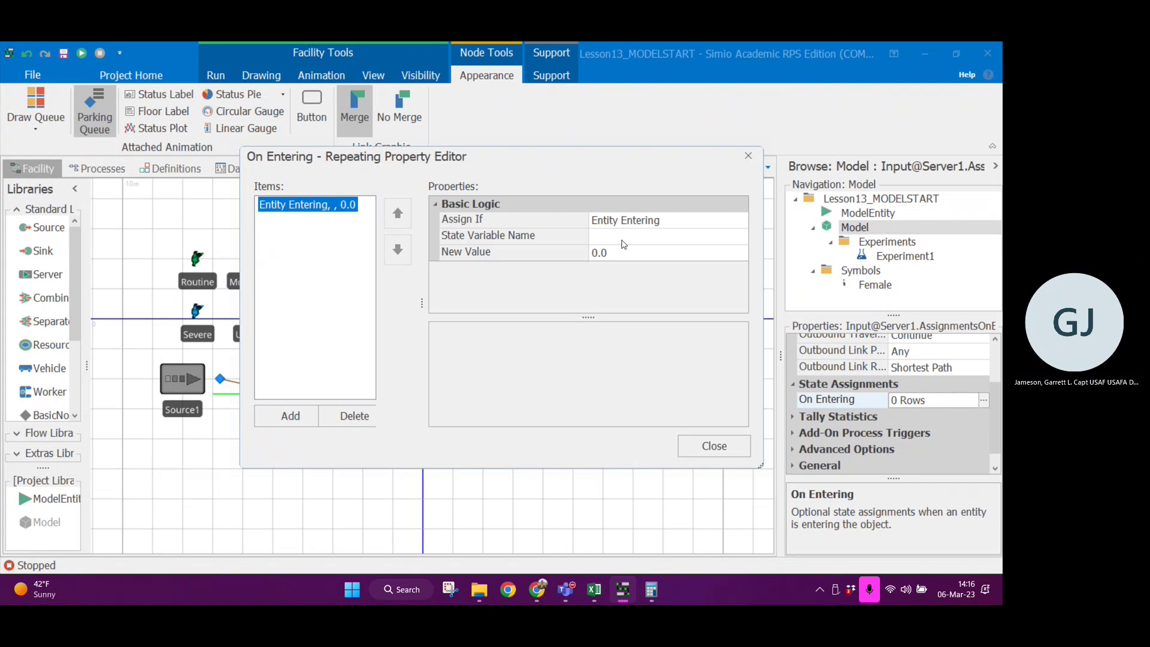
click(673, 240)
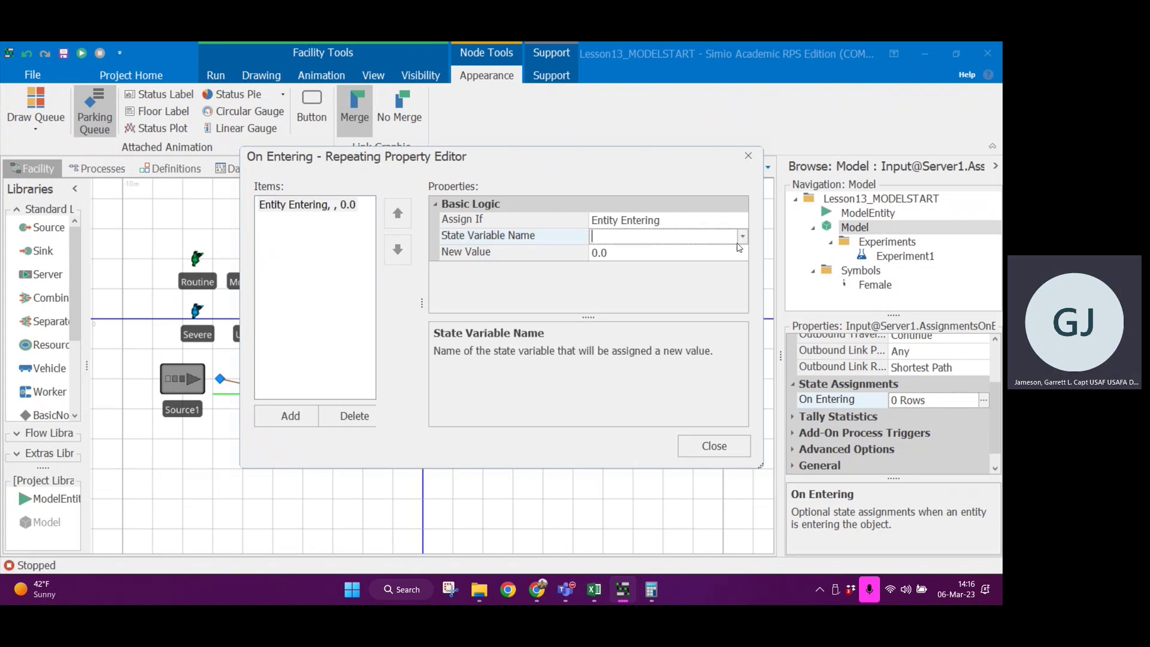
click(742, 237)
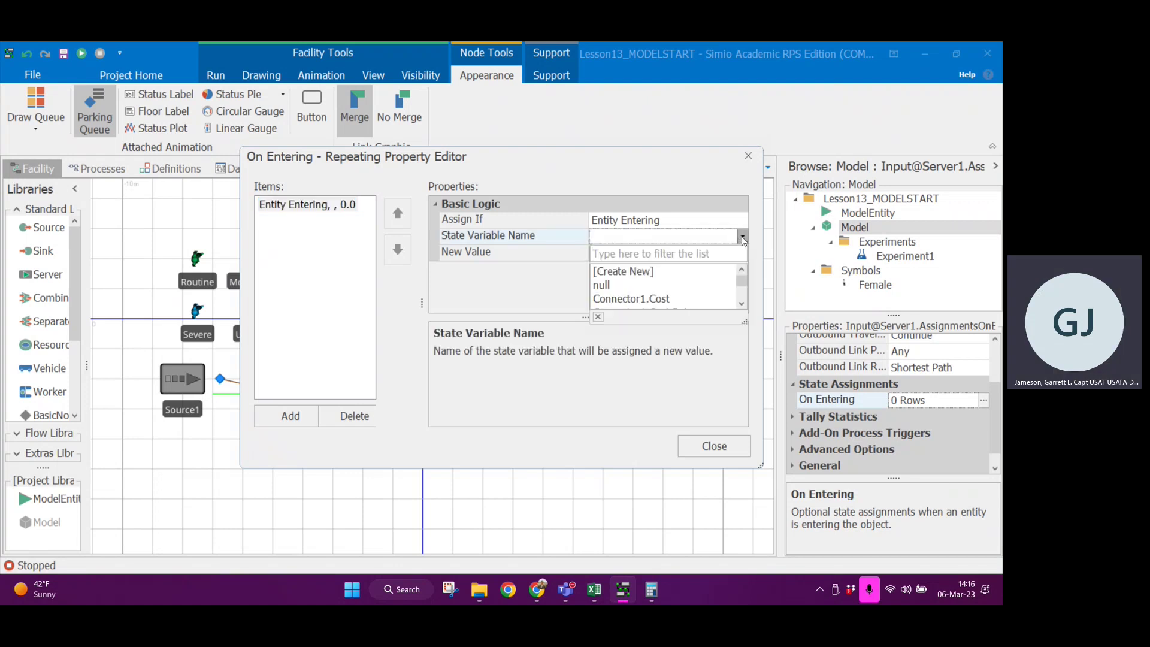
text(tim)
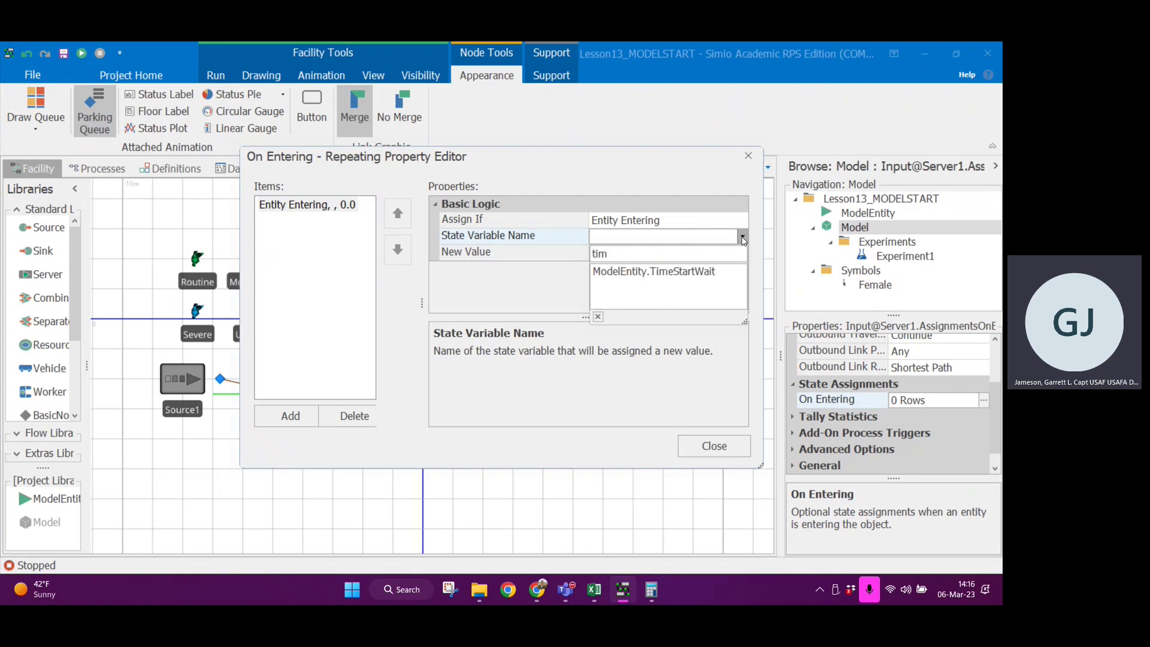
click(666, 278)
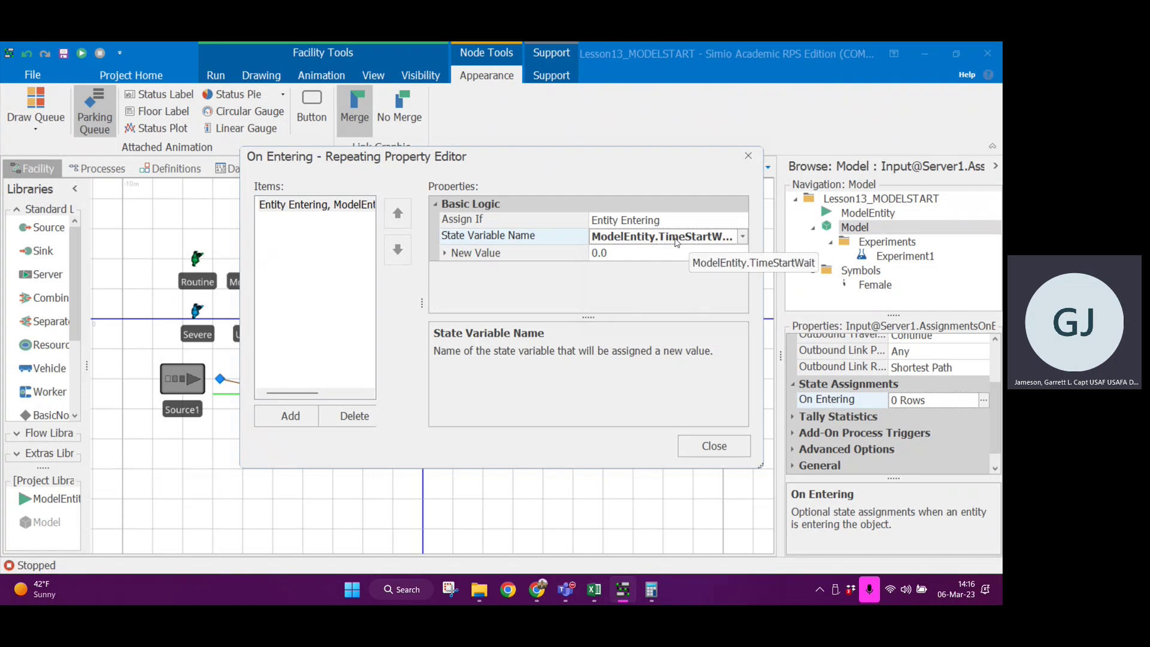
Set the assigned value to TimeNow in Minutes and close the editor.
click(636, 254)
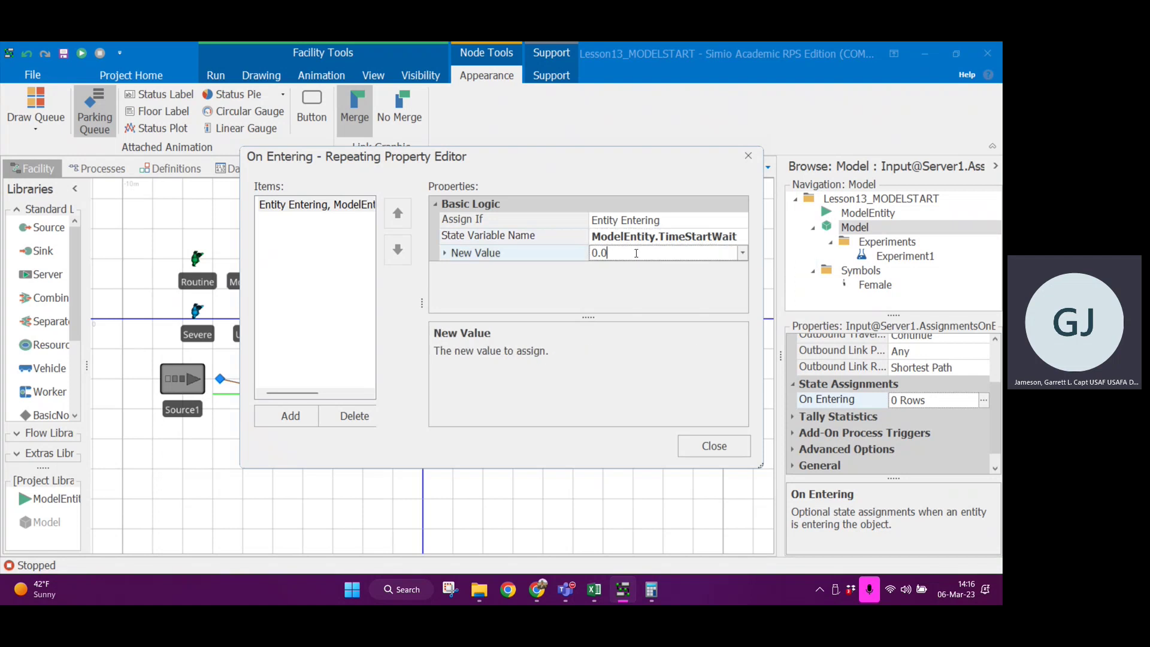
click(743, 253)
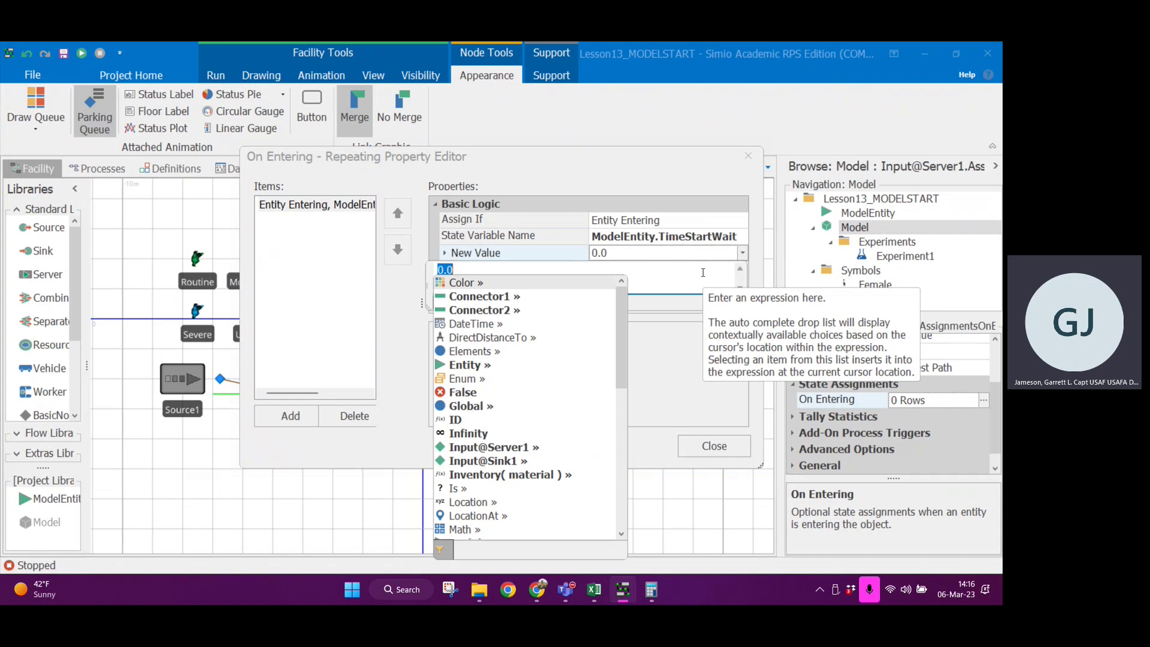
text(TimeNo)
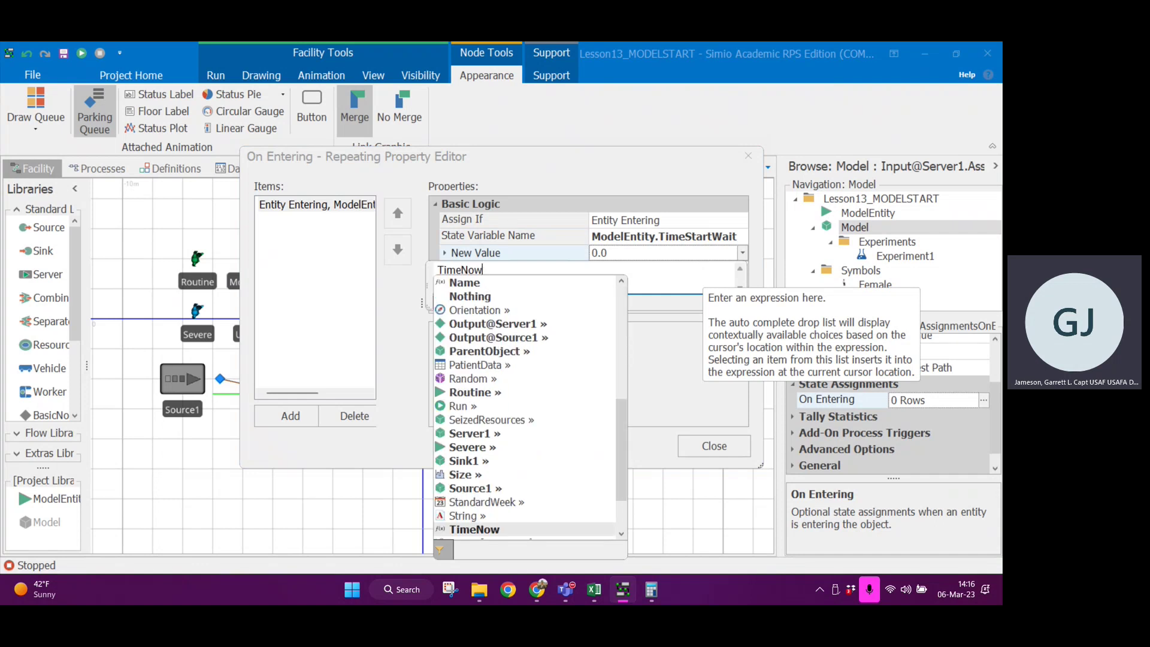
text(w)
key(Return)
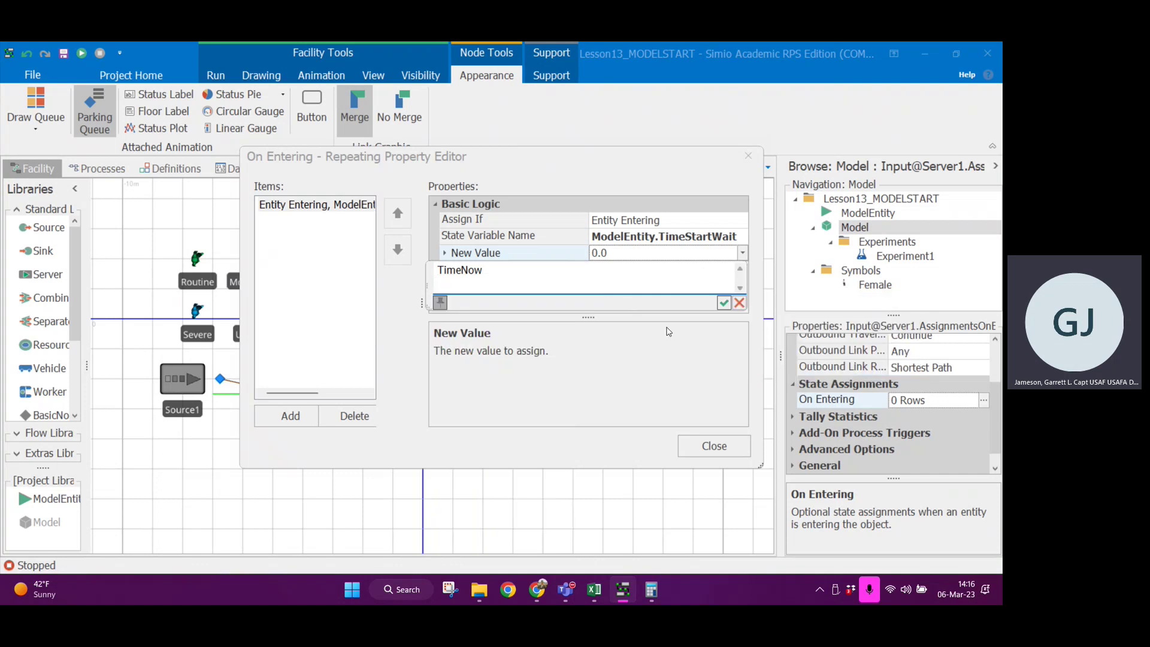
click(723, 304)
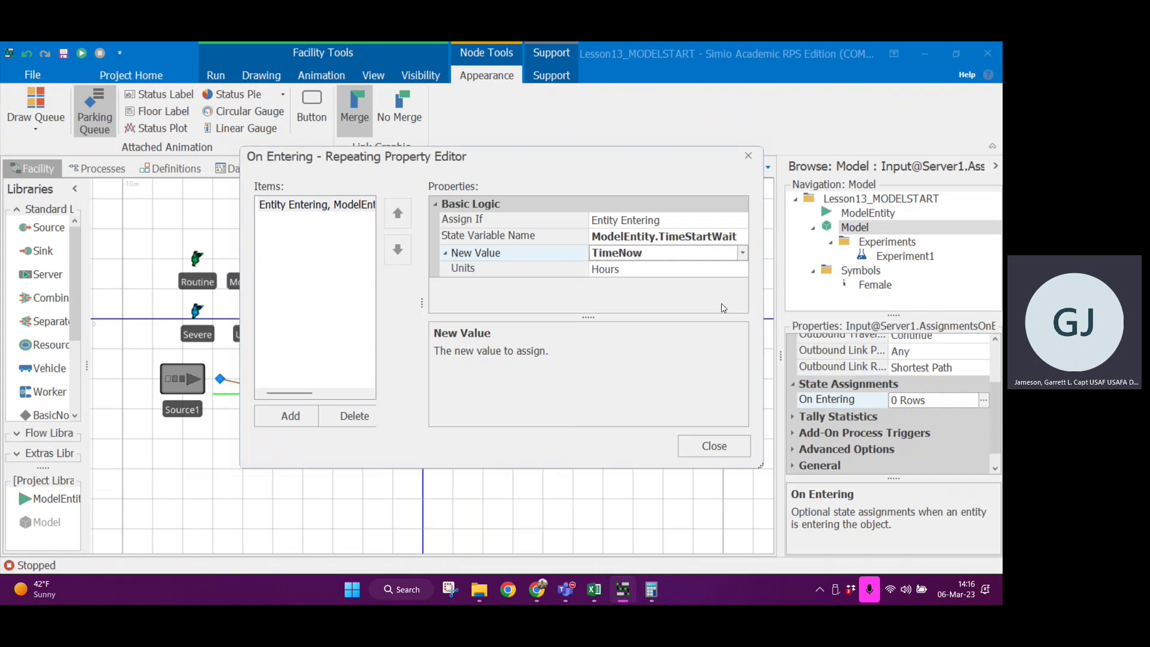
click(684, 274)
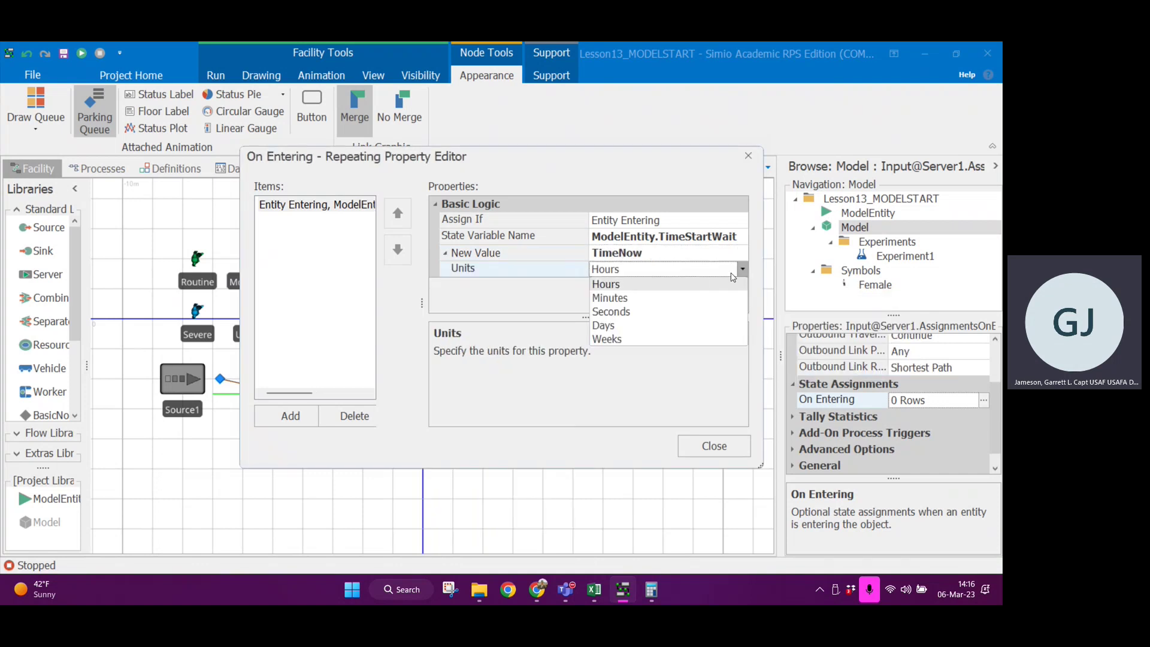
click(655, 300)
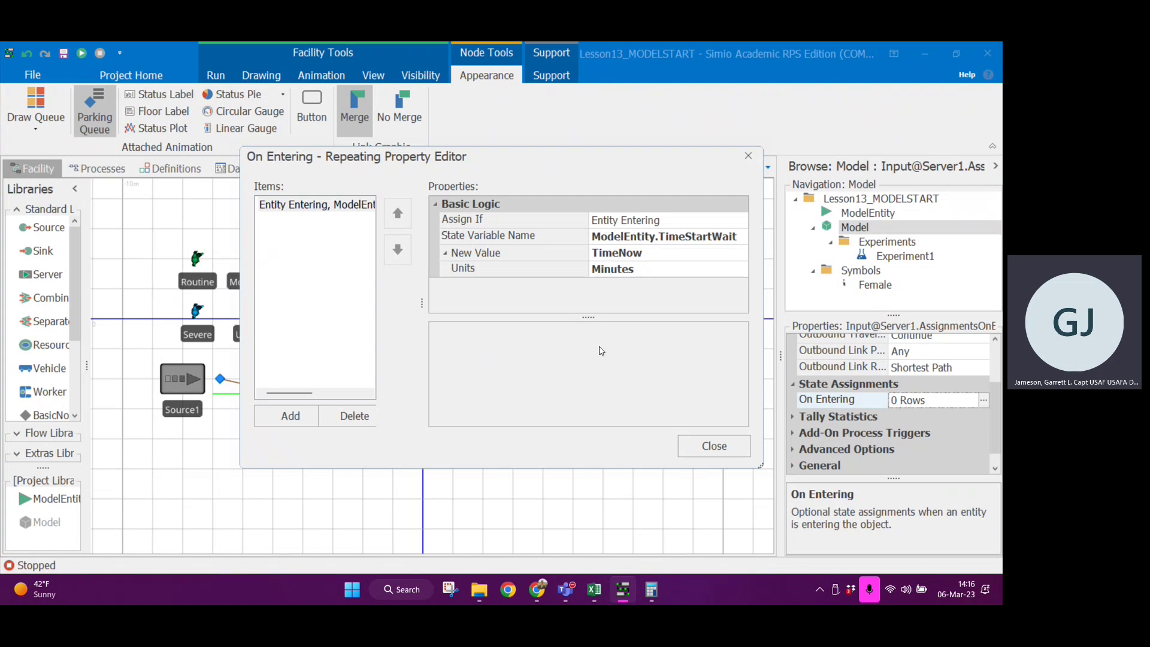
click(713, 448)
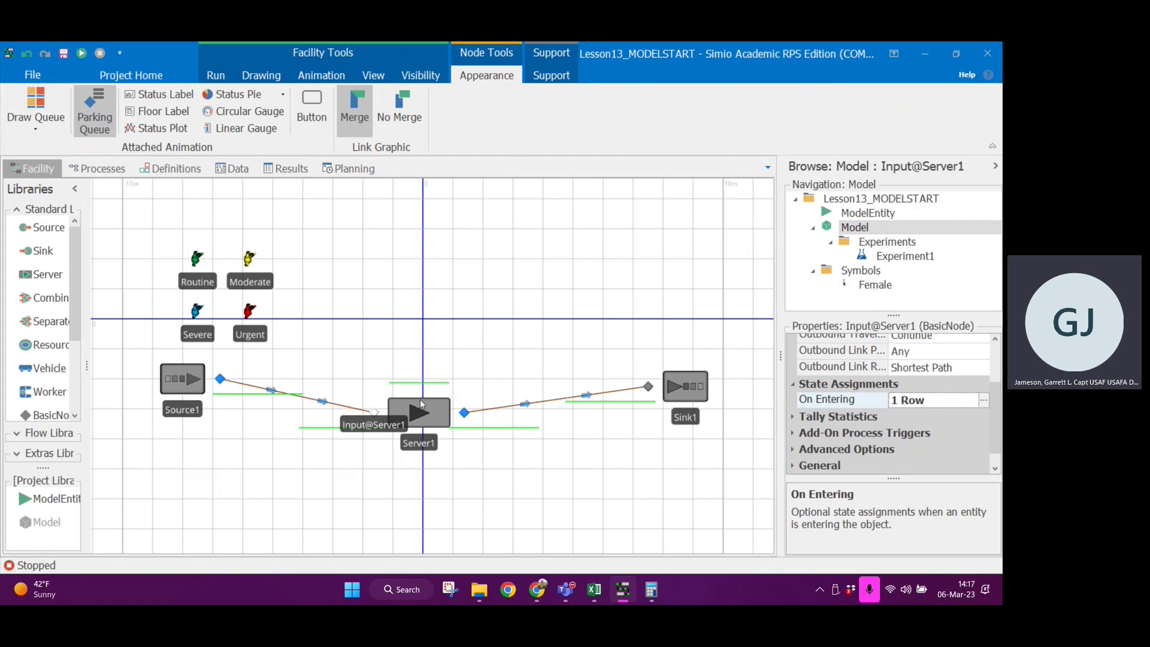
Clear the canvas selection and open the Model's Definitions States view.
click(444, 352)
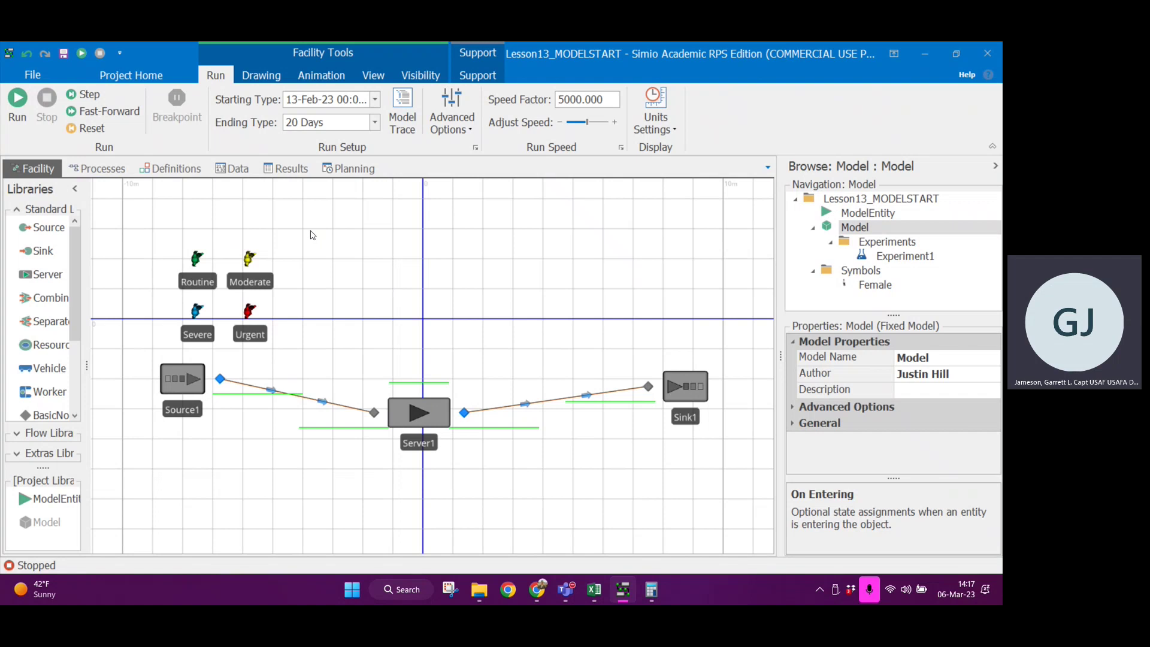
click(183, 174)
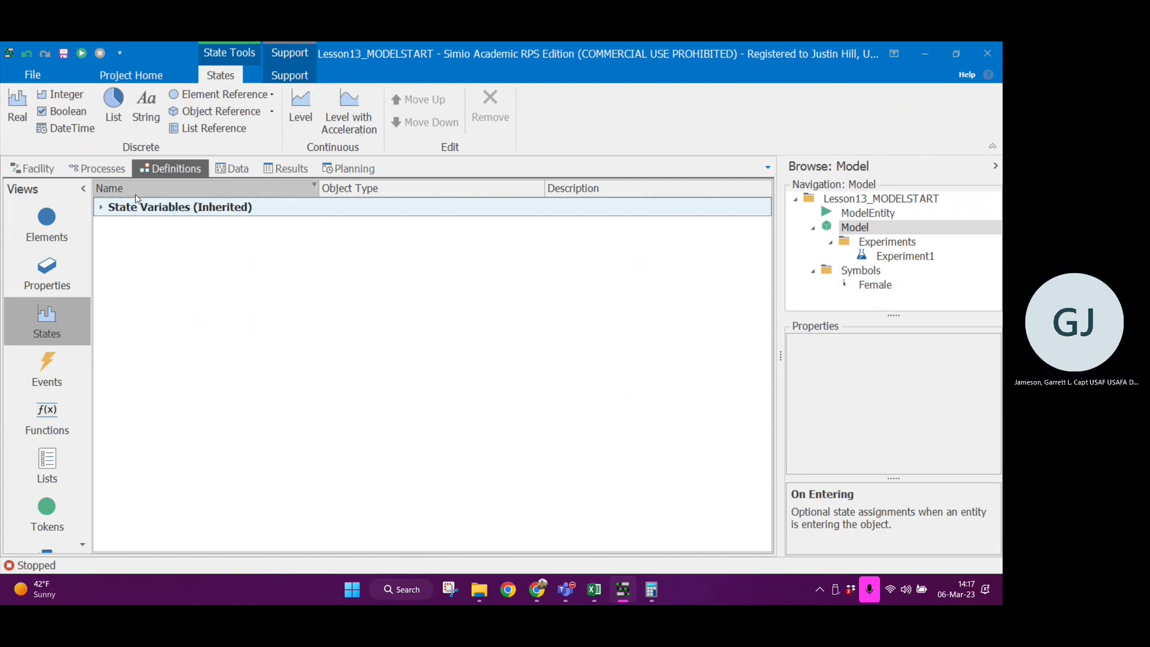
Add a Tally Statistic element named WaitTime with Unit Type Time, then return to Facility.
click(70, 228)
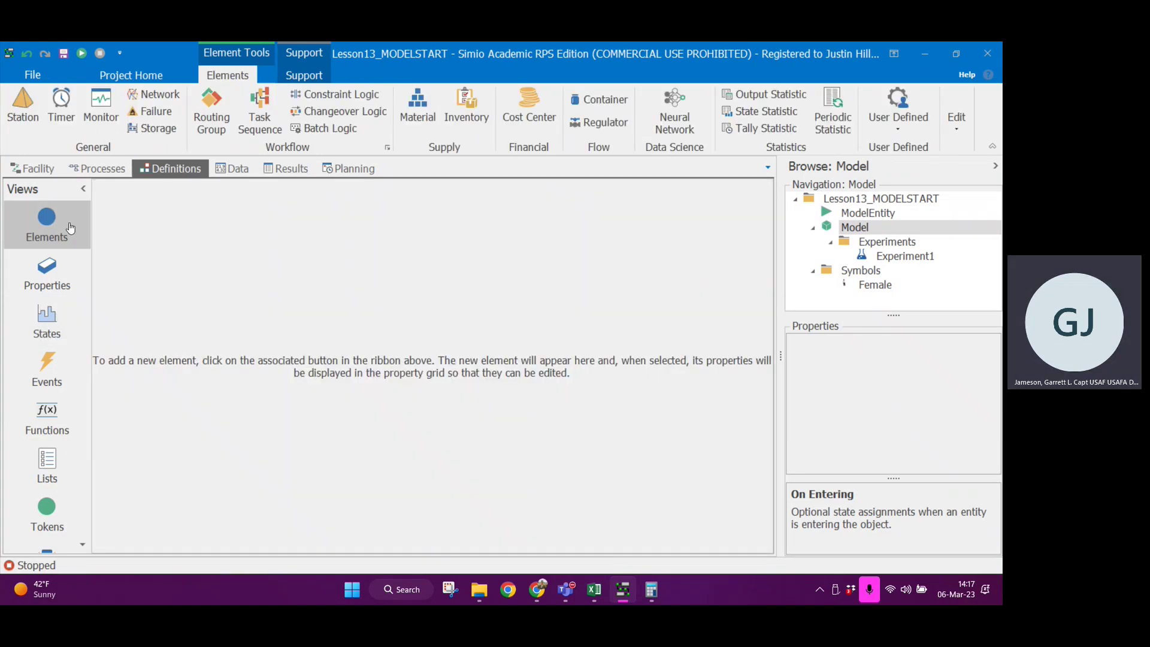
click(759, 130)
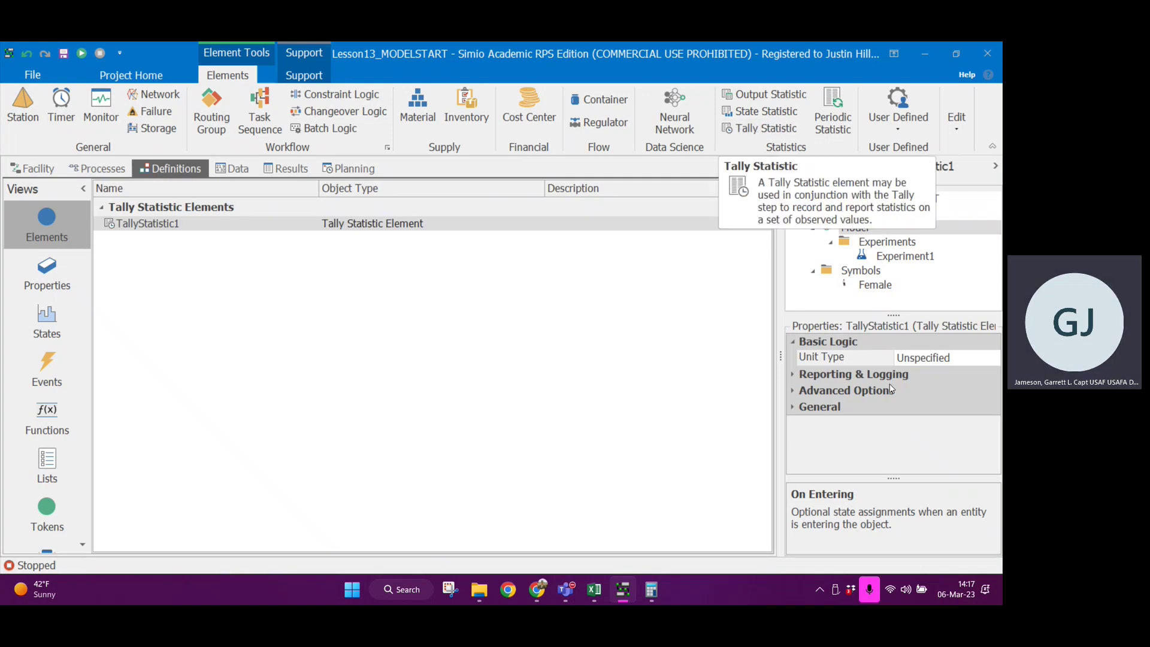
click(801, 409)
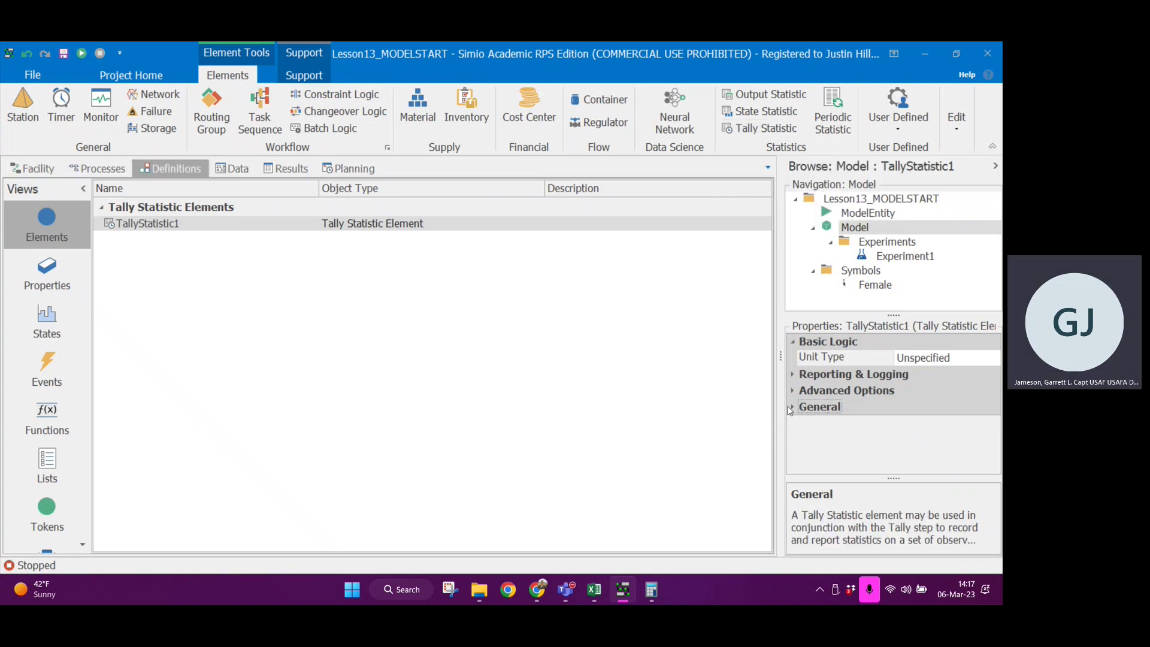
click(793, 408)
click(939, 415)
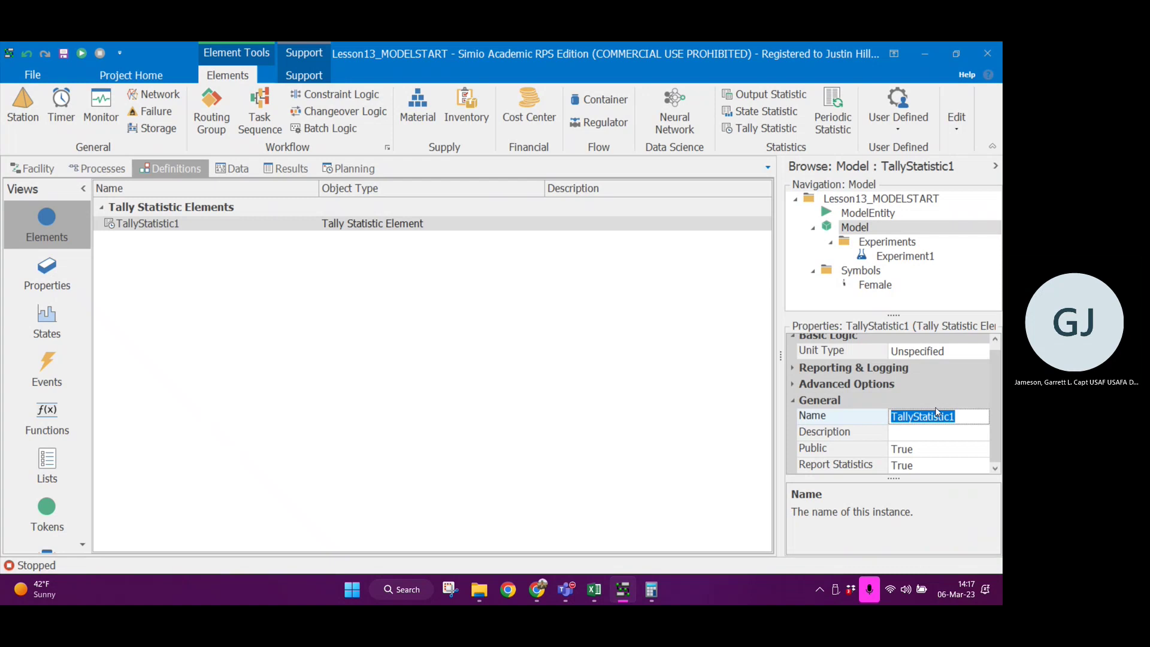
text(WaitTime)
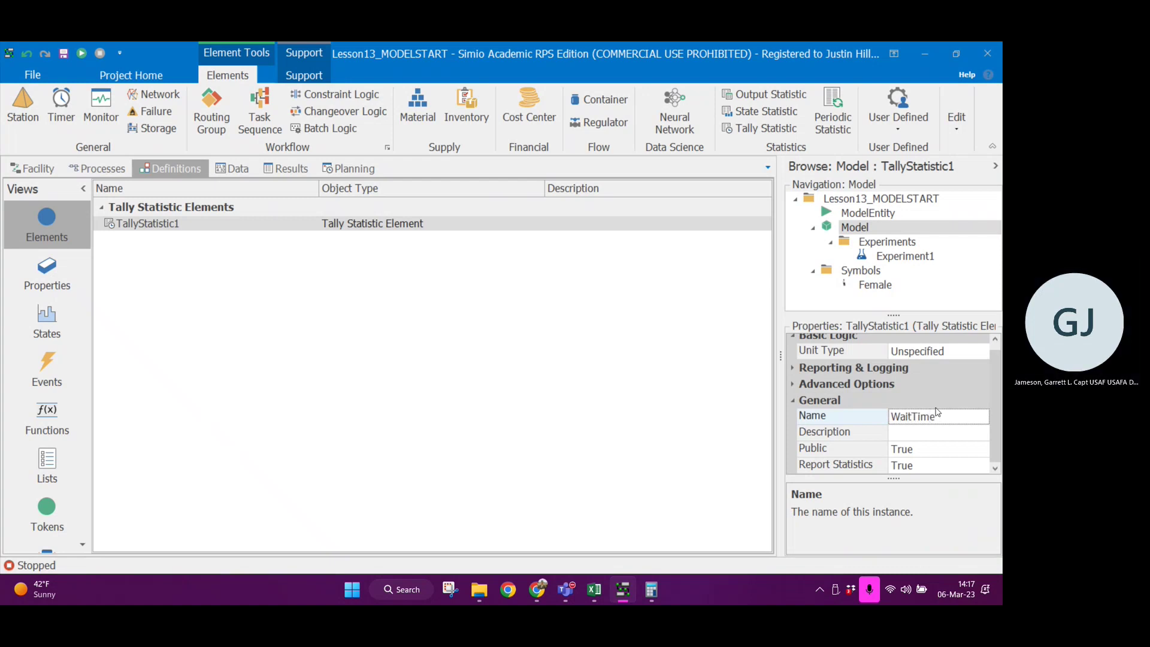
key(Return)
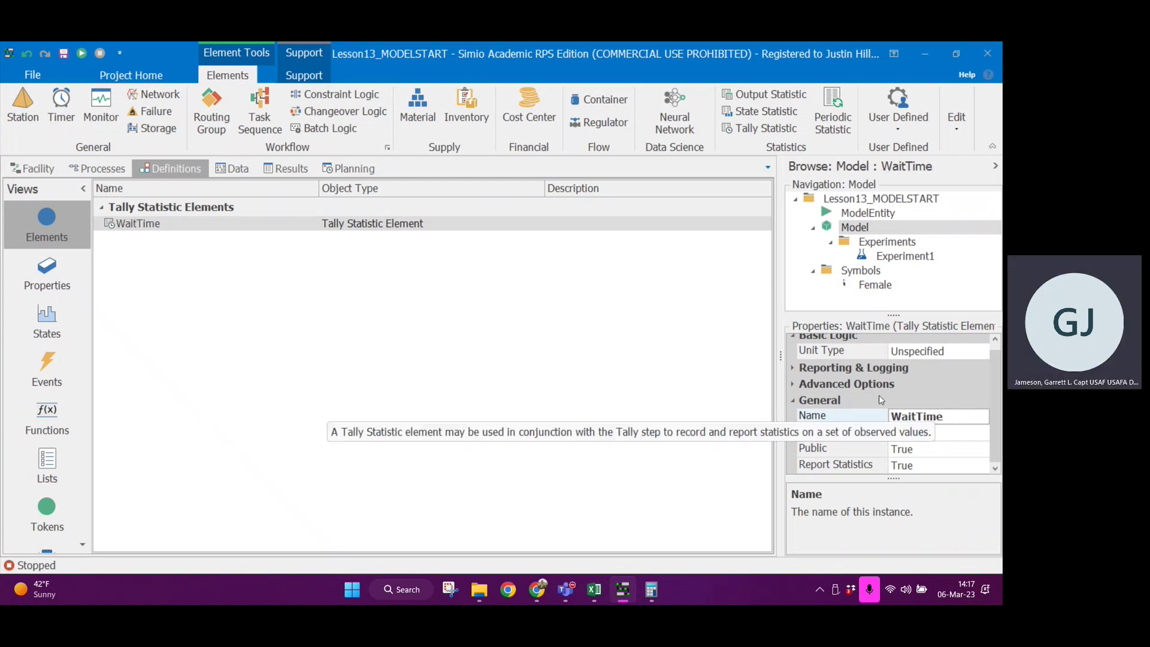
click(937, 376)
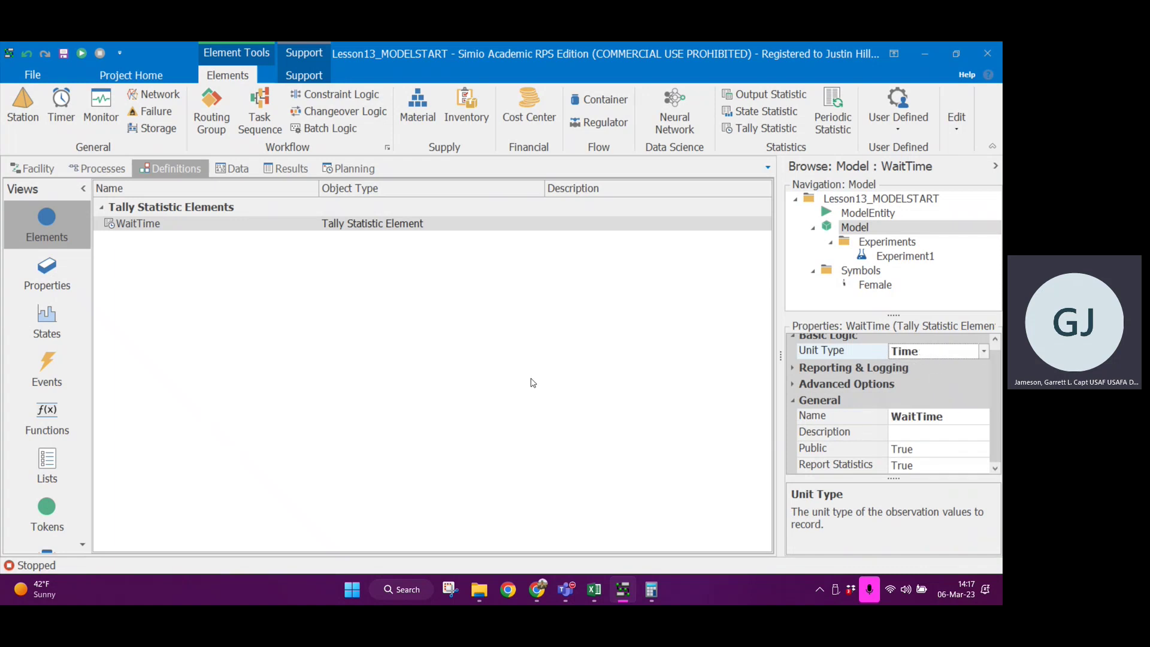
click(428, 356)
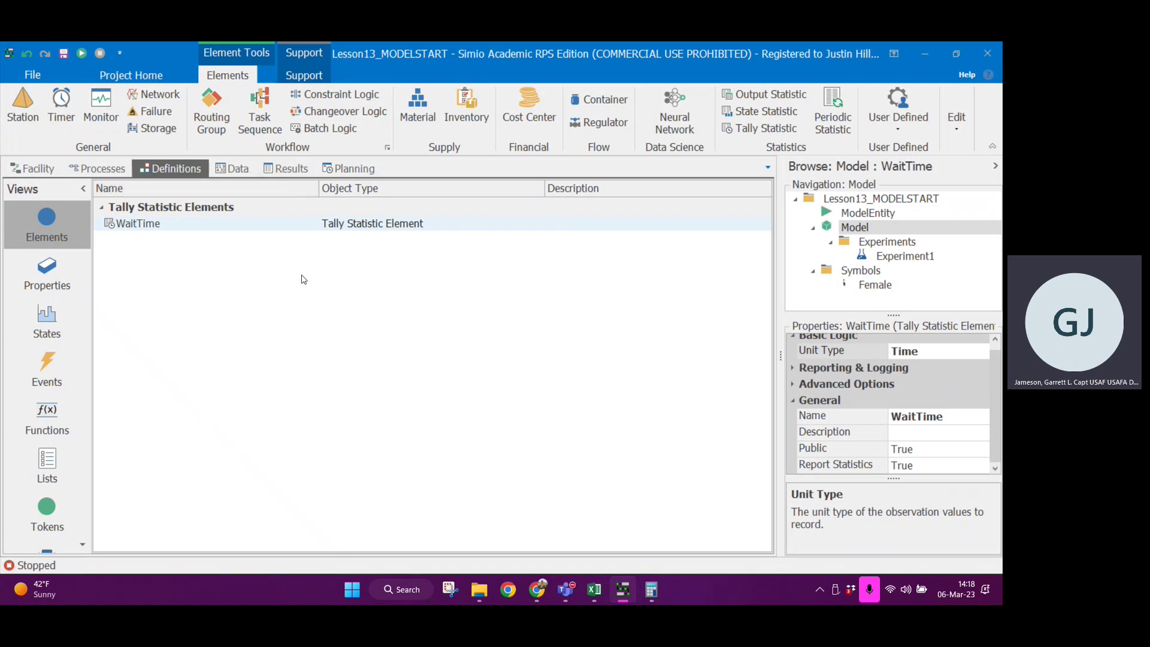
click(34, 169)
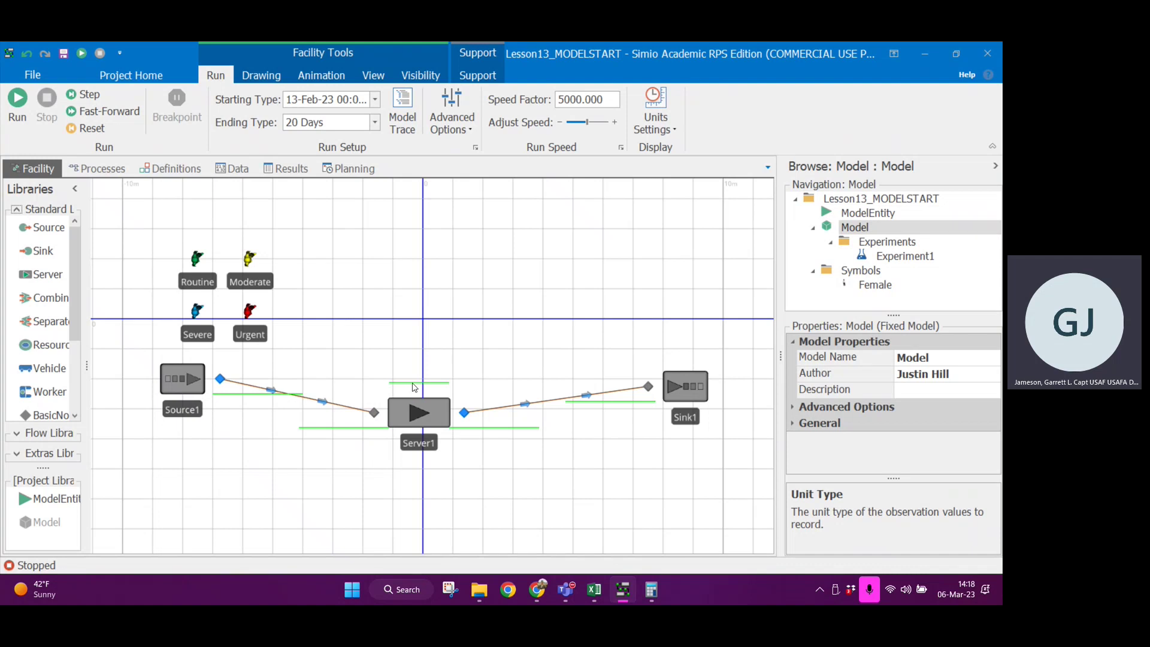
Select Server1, then Input@Server1, and scroll through its properties.
click(412, 415)
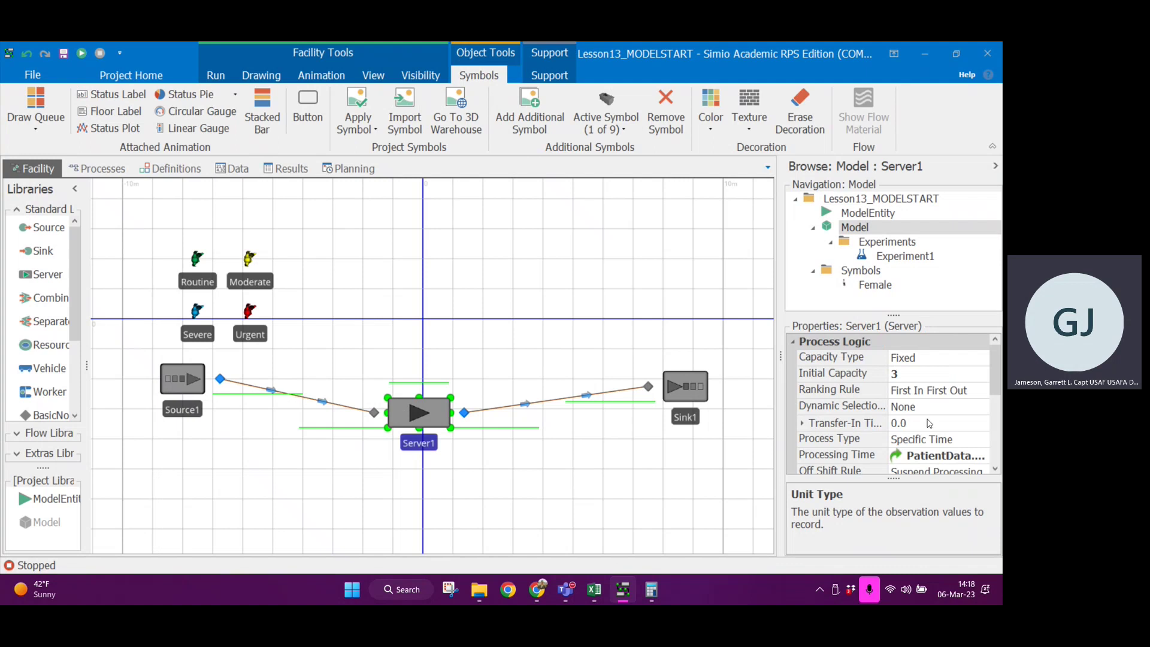
scroll(916, 424, down, 5)
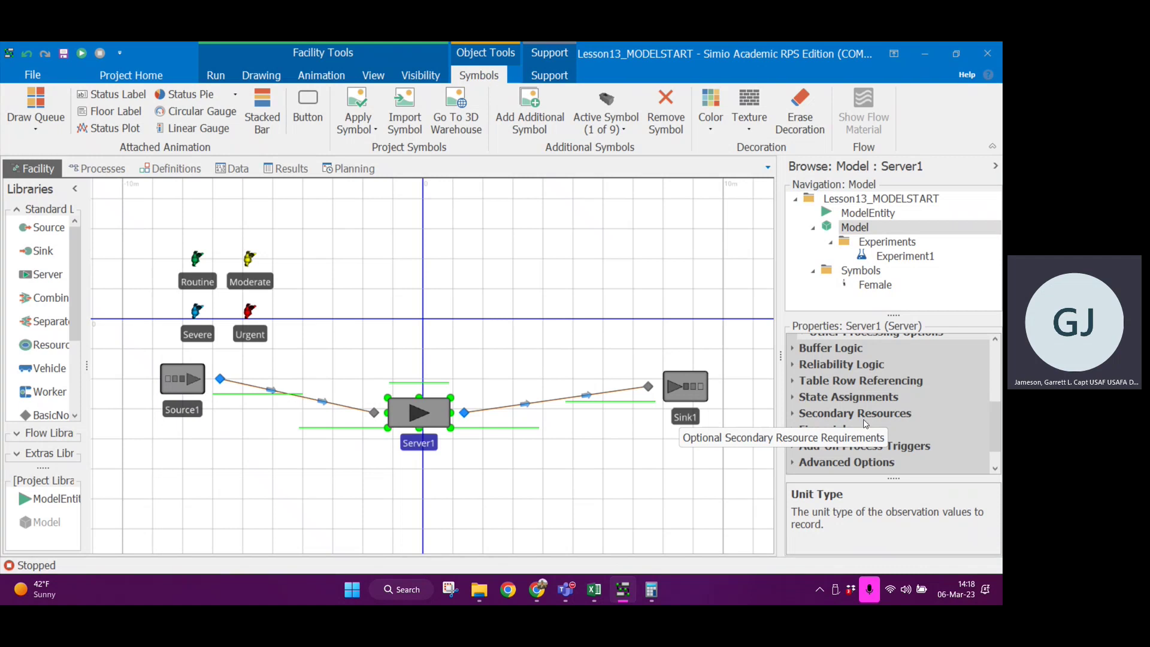
click(375, 414)
scroll(858, 419, down, 3)
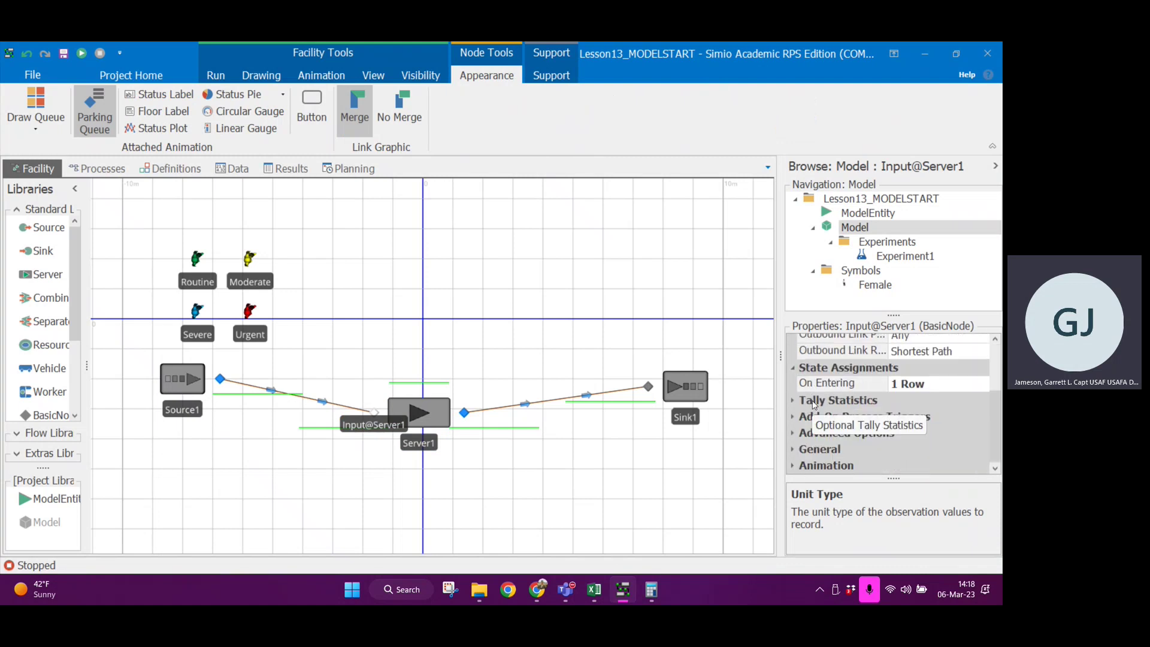
Add an On Exited tally row for Input@Server1 recording to WaitTime.
click(794, 401)
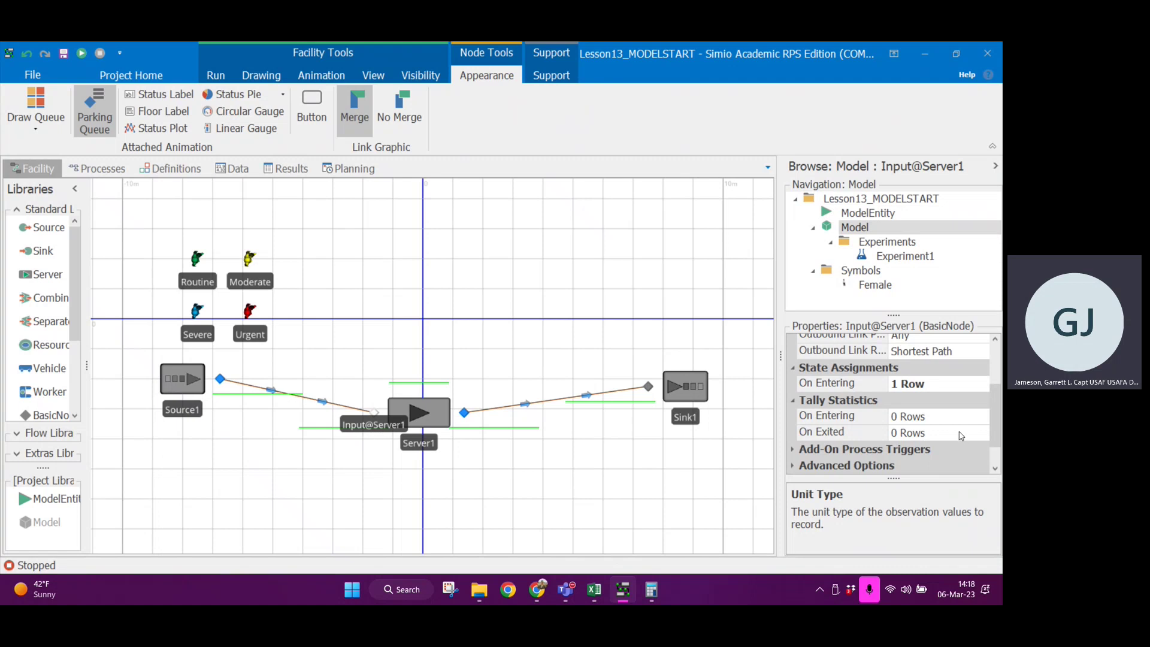
click(935, 433)
click(983, 433)
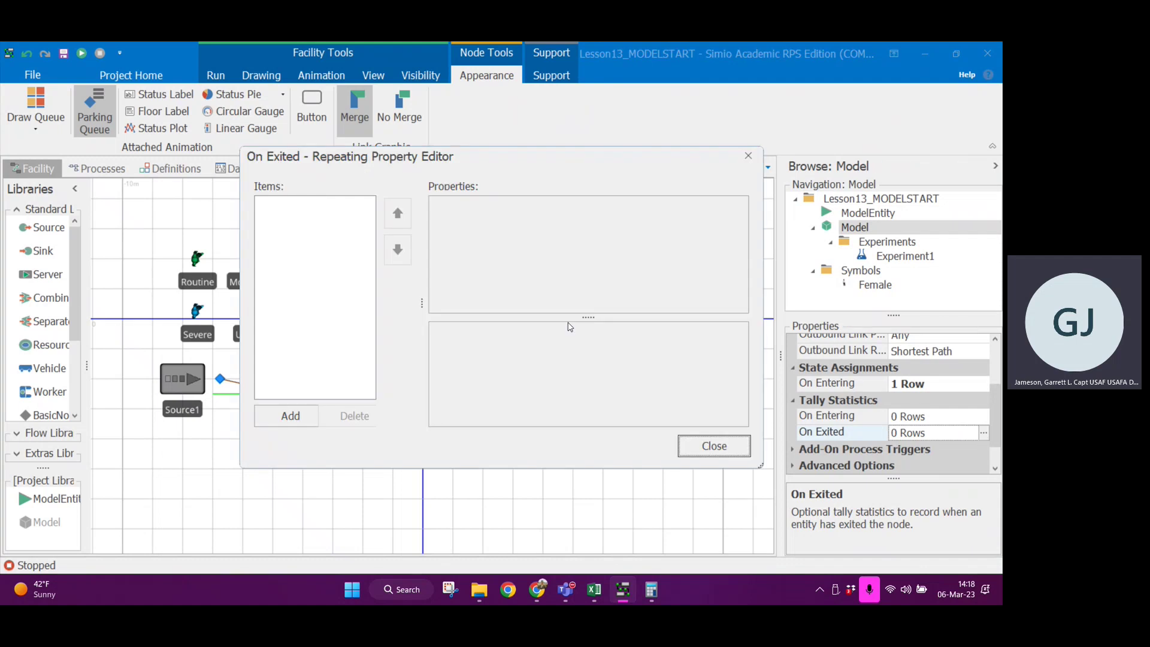
click(300, 416)
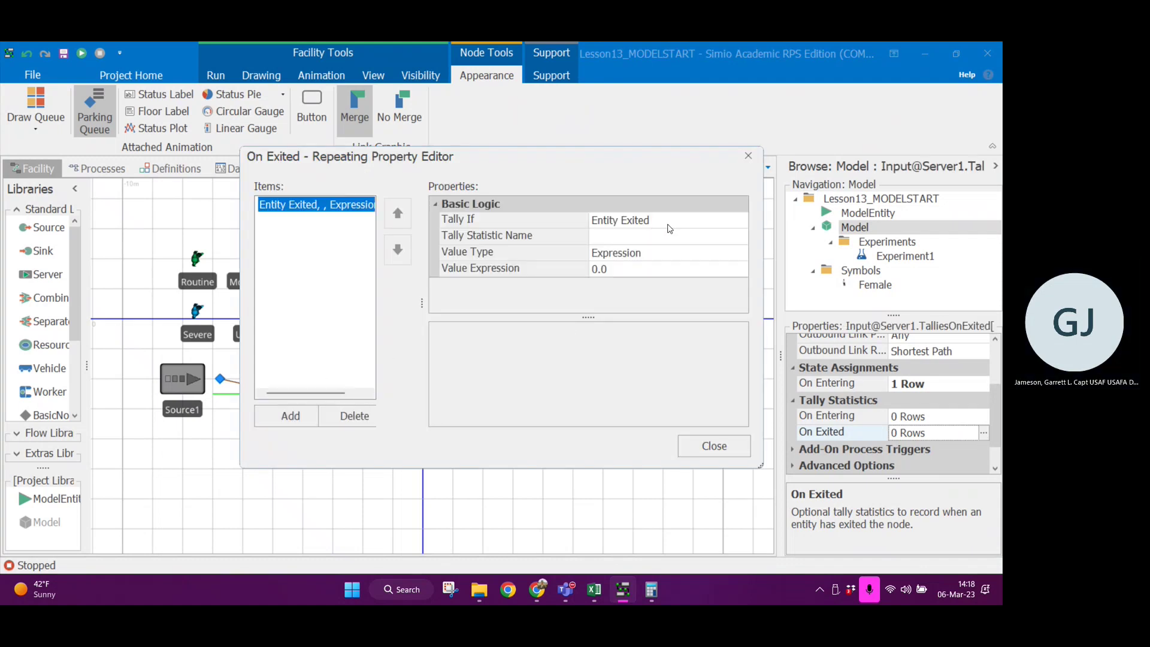
click(650, 235)
click(741, 237)
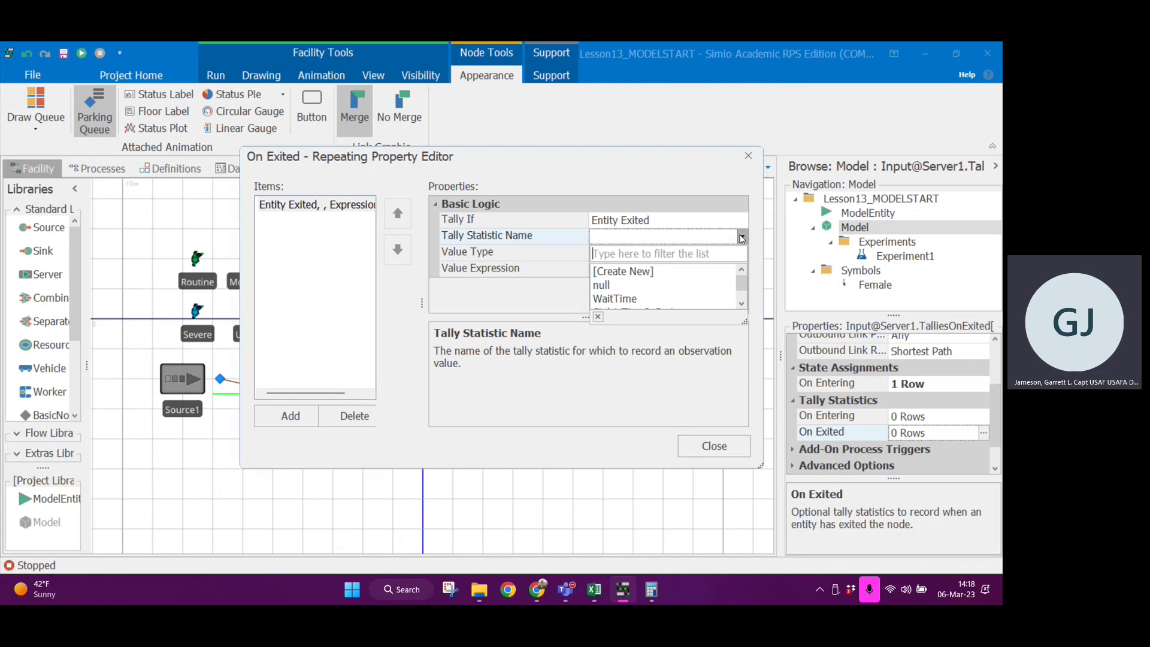
click(640, 300)
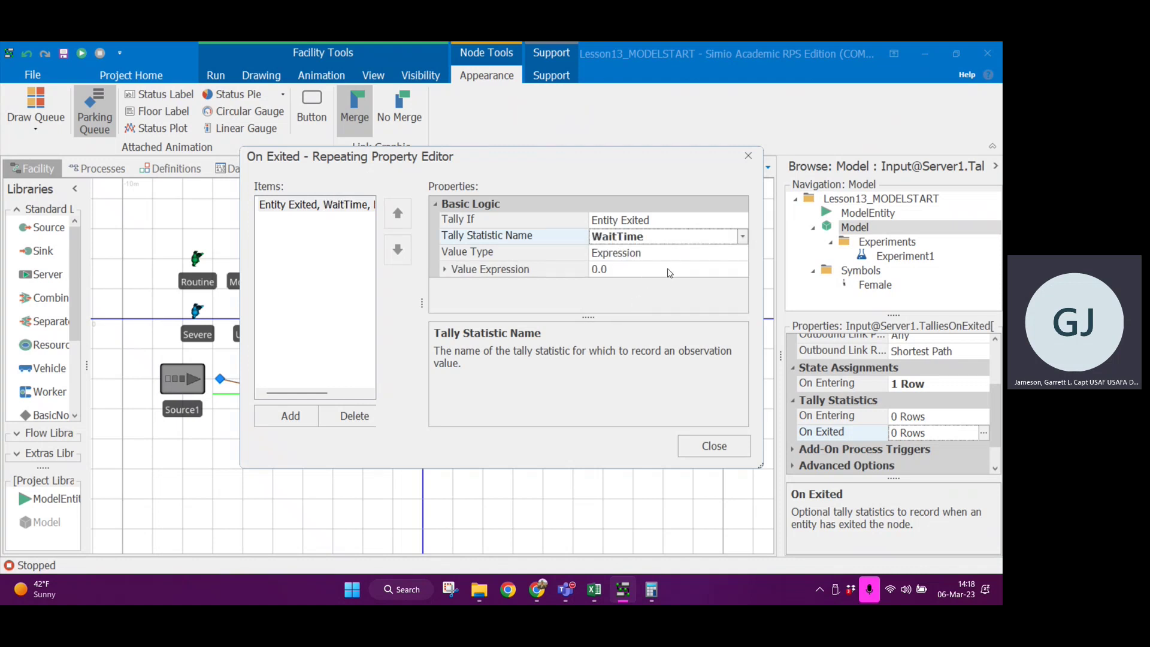
Set the tally value to TimeNow - ModelEntity.TimeStartWait in Minutes and close the editor.
click(647, 271)
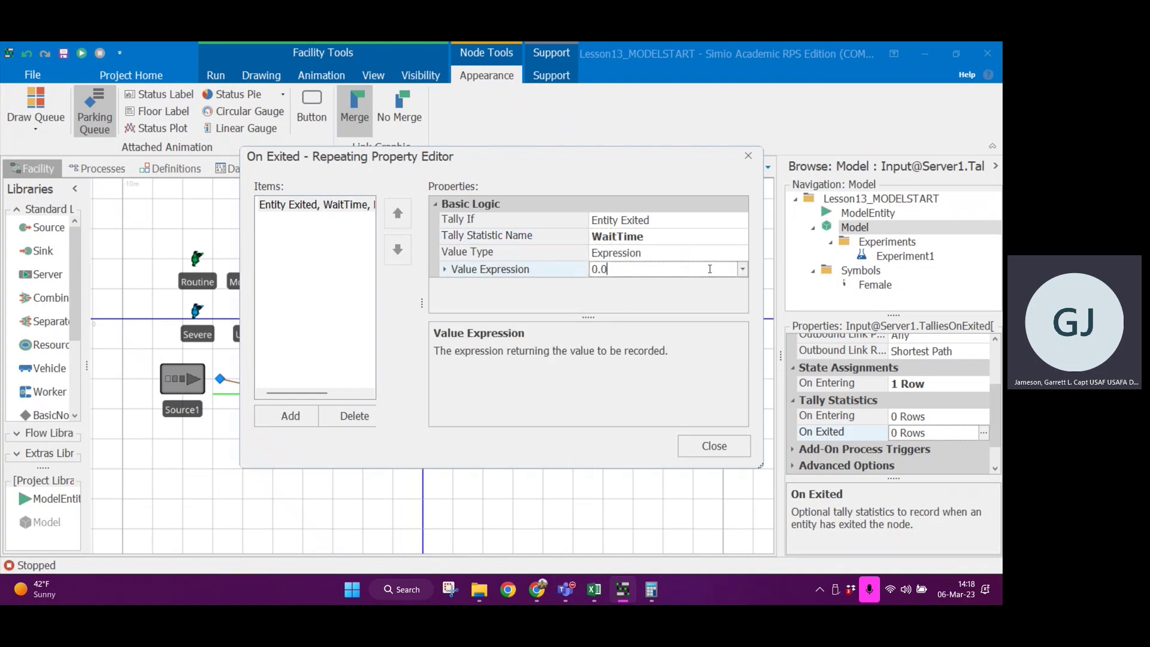
click(743, 272)
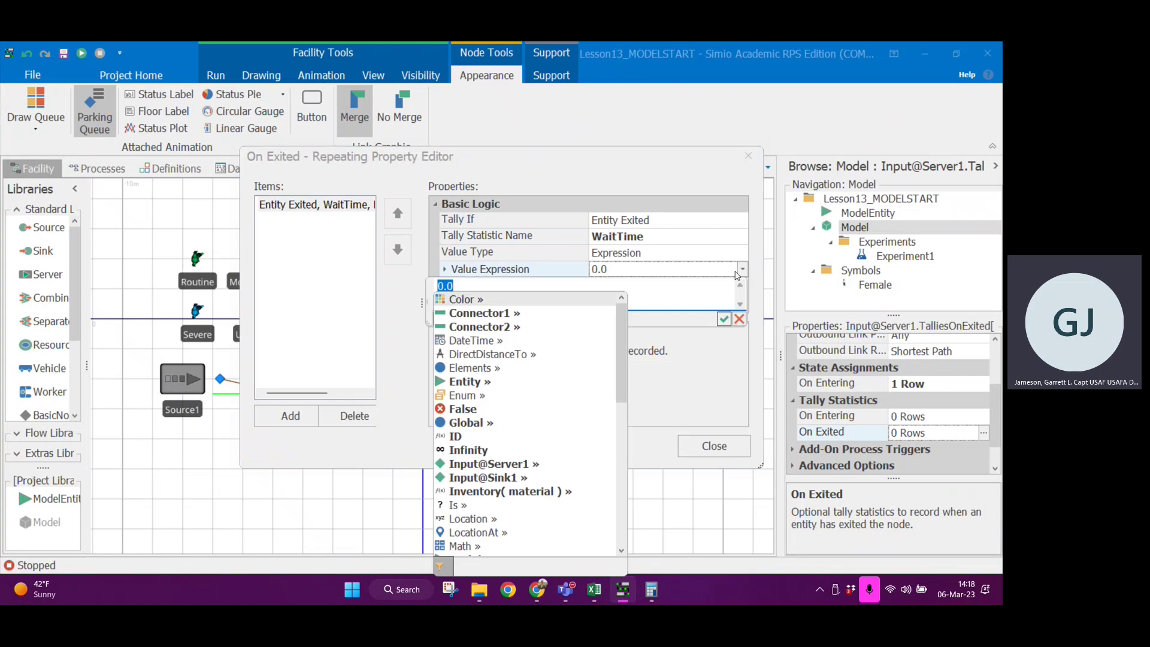
text(TimeNow - model)
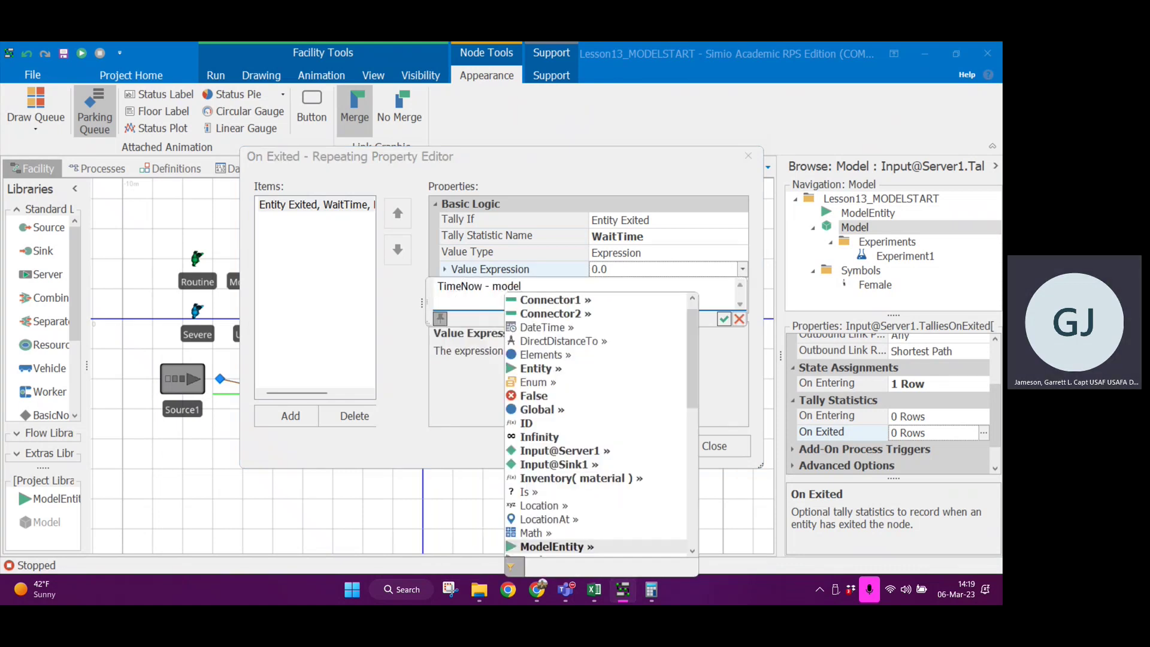
key(Return)
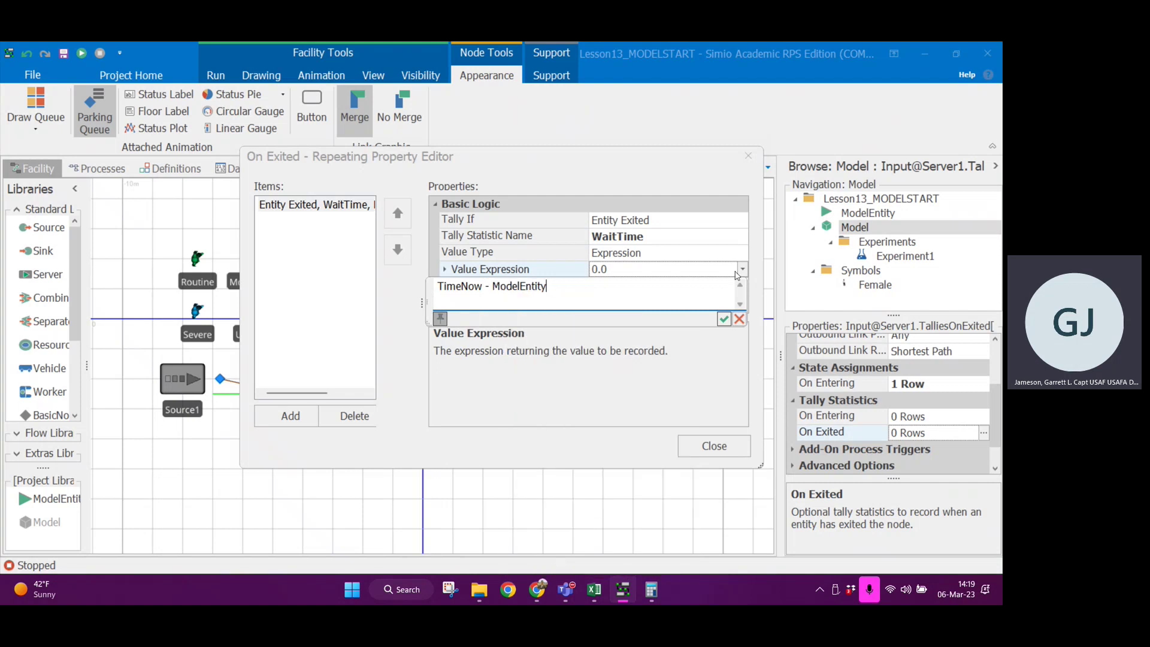
text(.)
text(st)
text(tim)
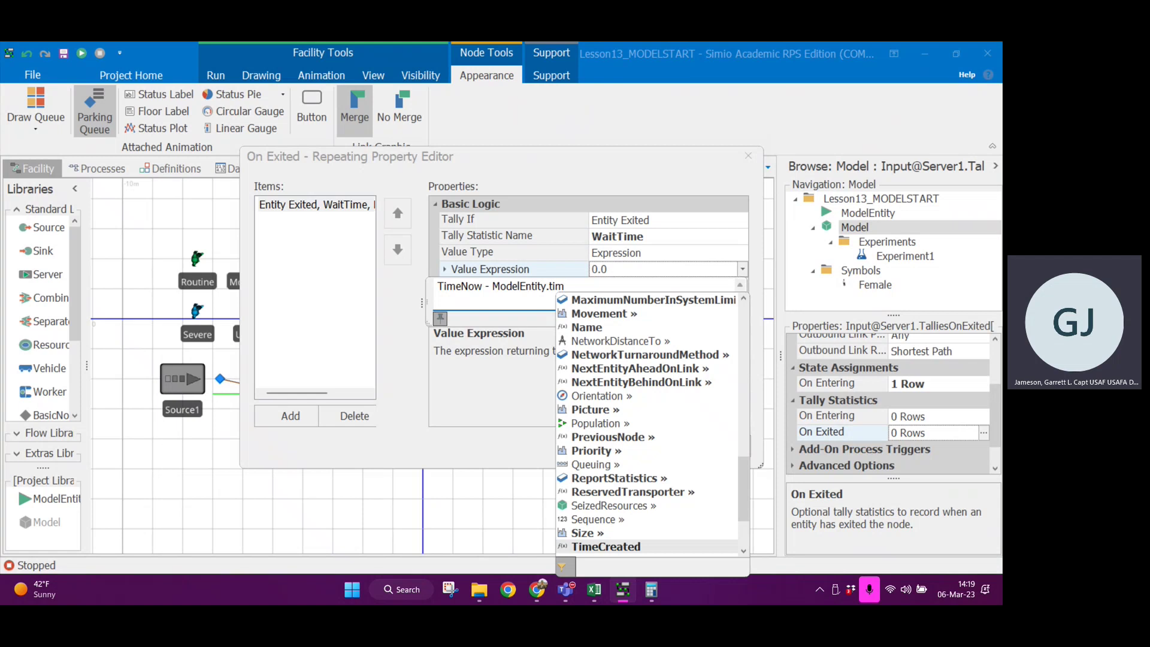
text(e)
key(Down)
key(Down)
key(Return)
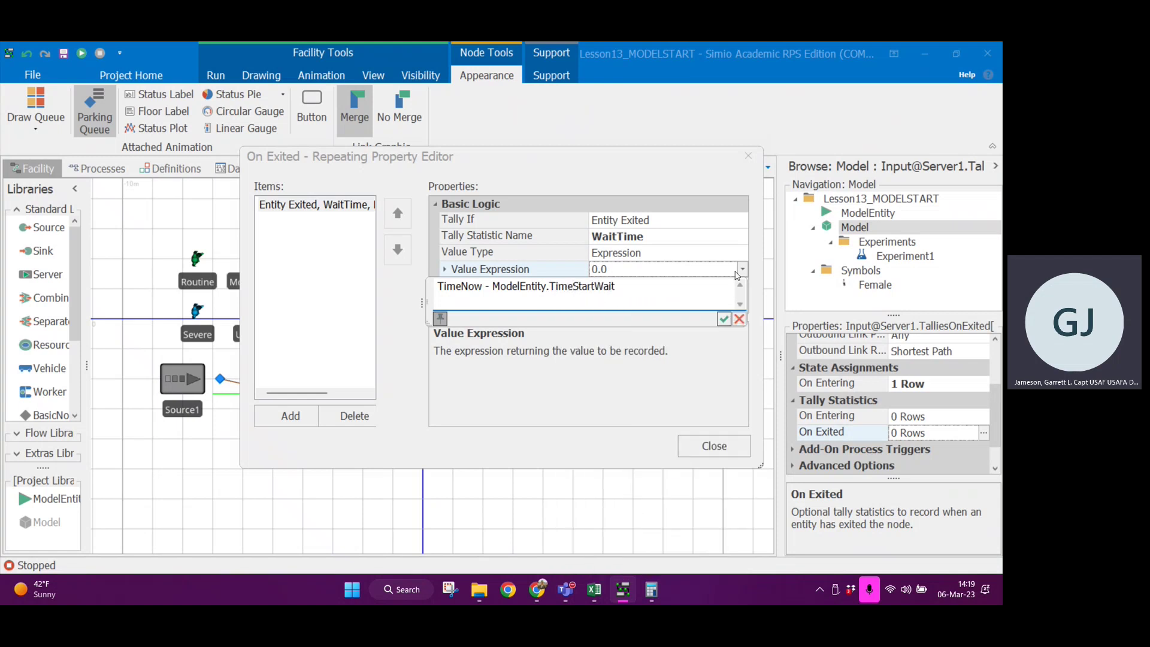
click(724, 319)
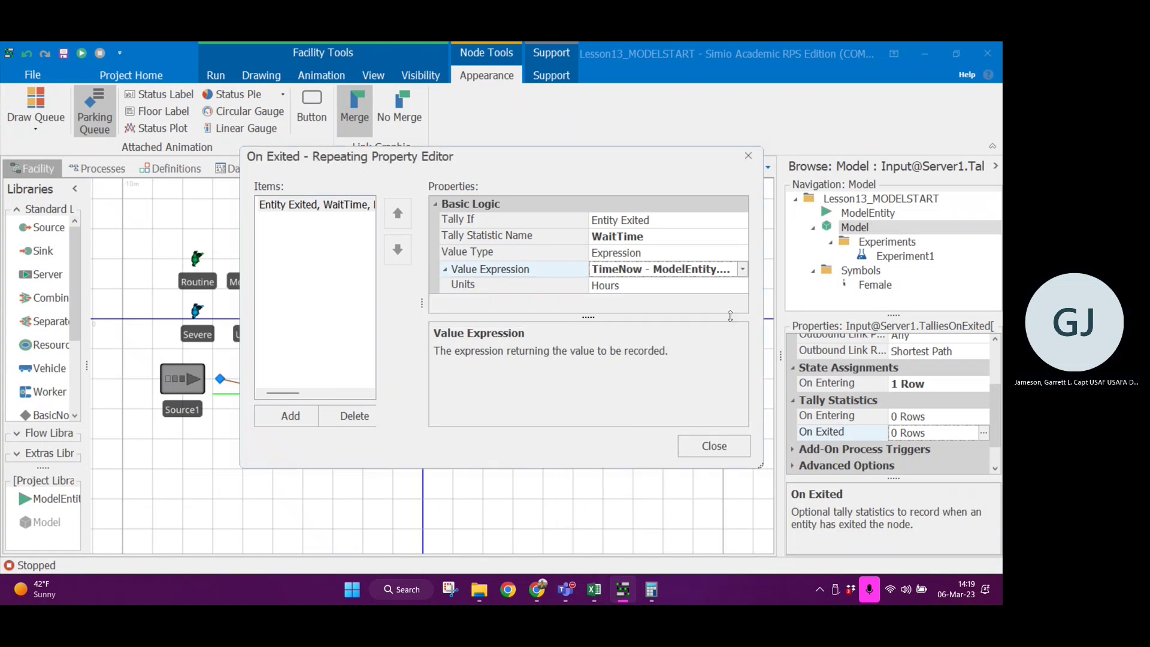
click(677, 286)
click(662, 314)
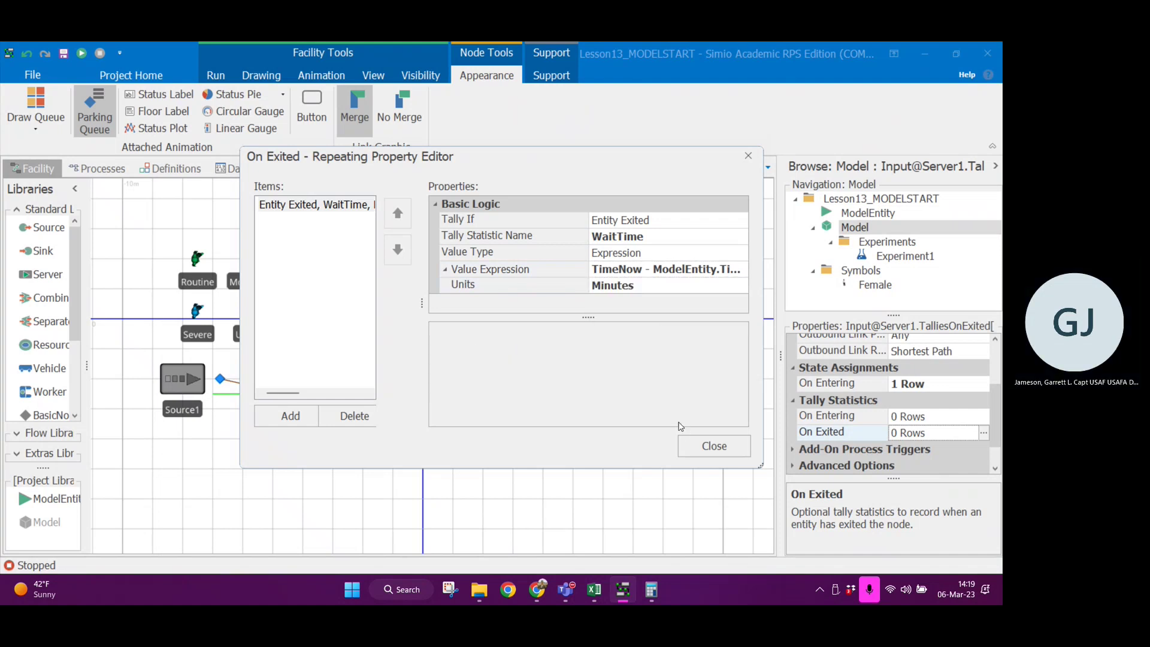
click(717, 446)
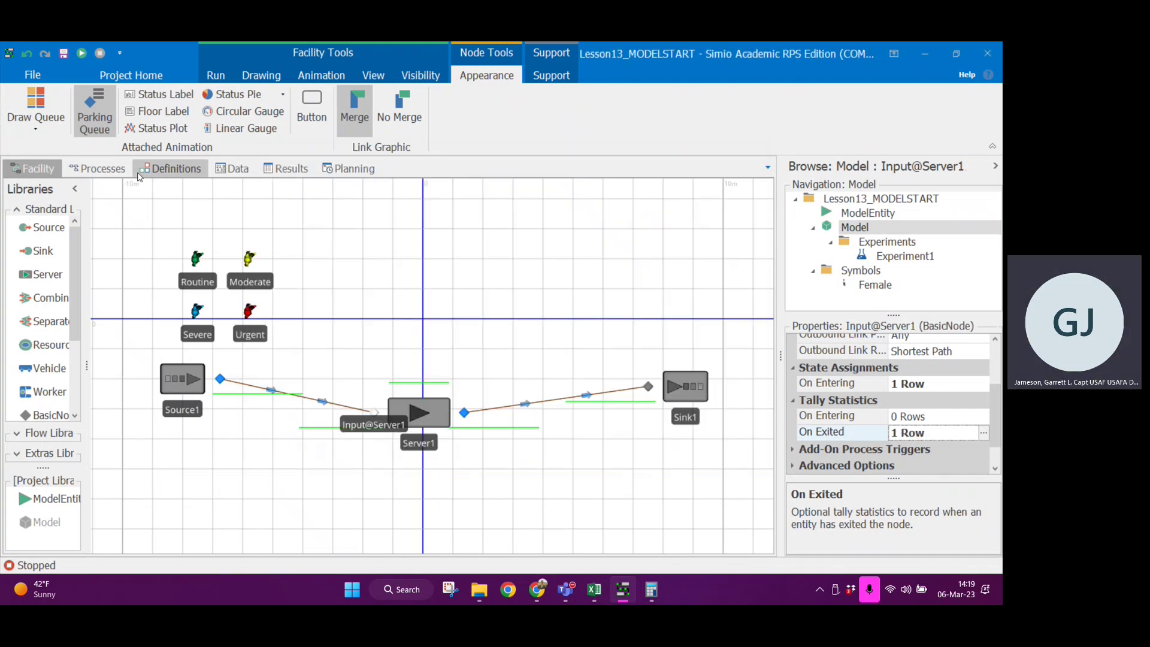
click(216, 75)
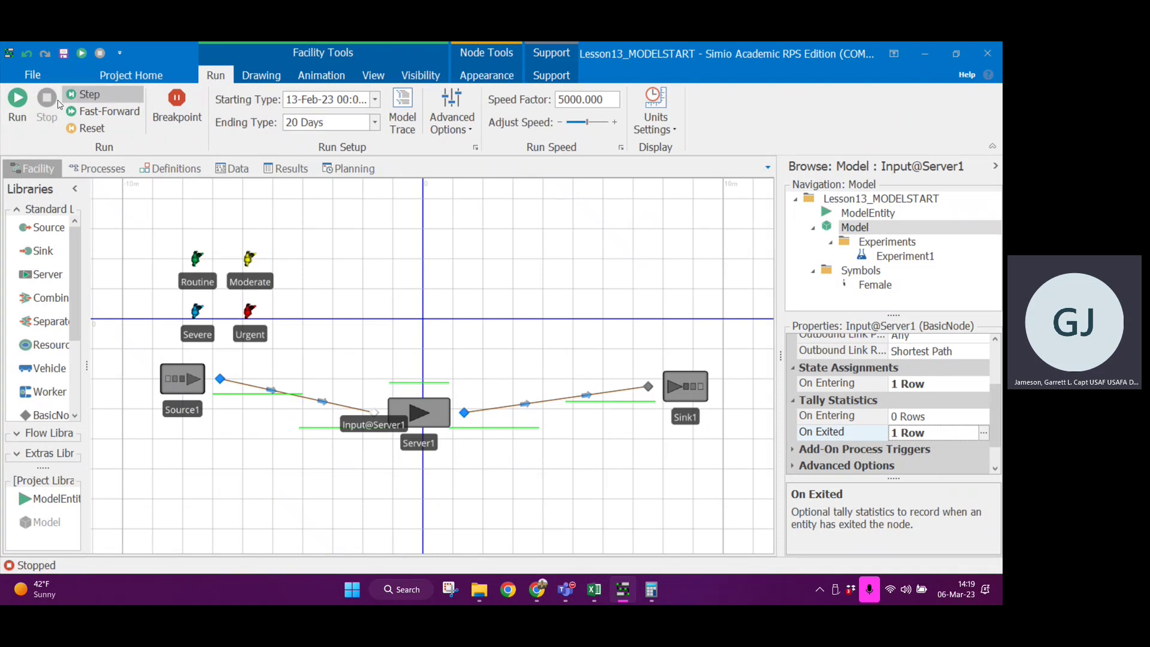
click(102, 111)
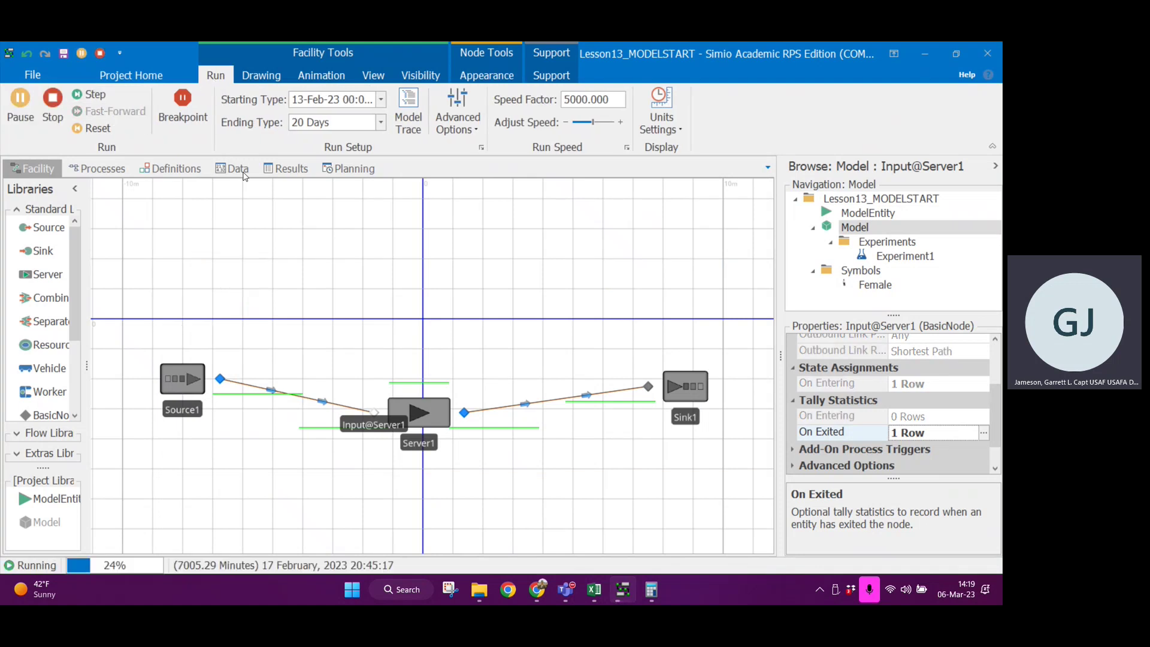
click(291, 171)
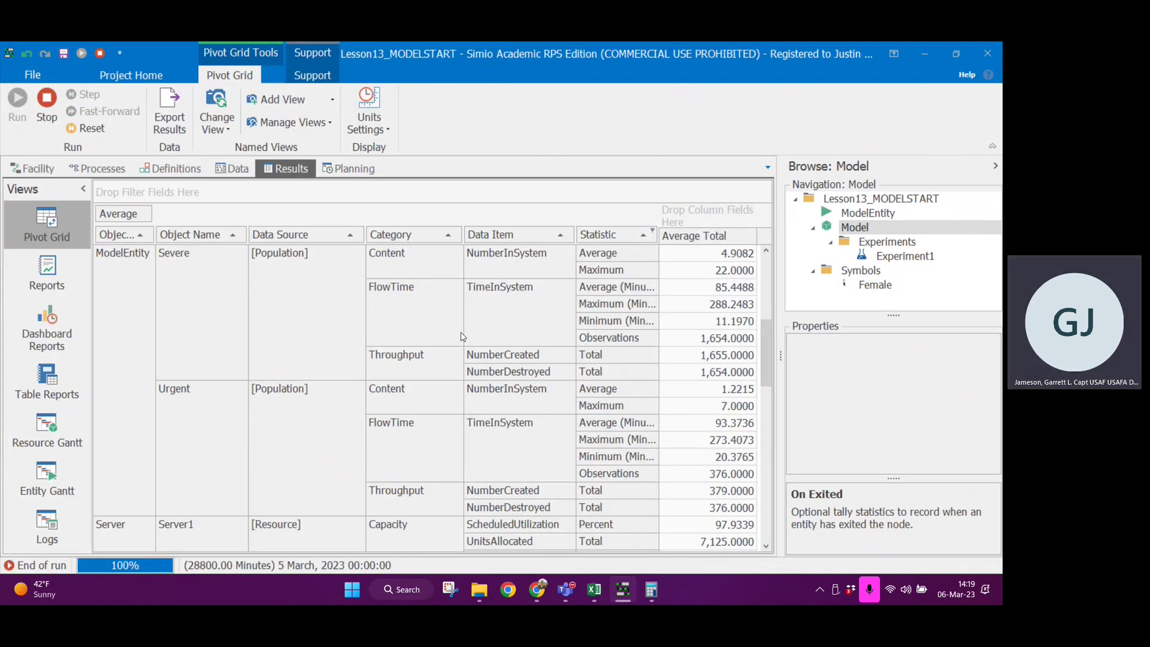
scroll(463, 337, up, 5)
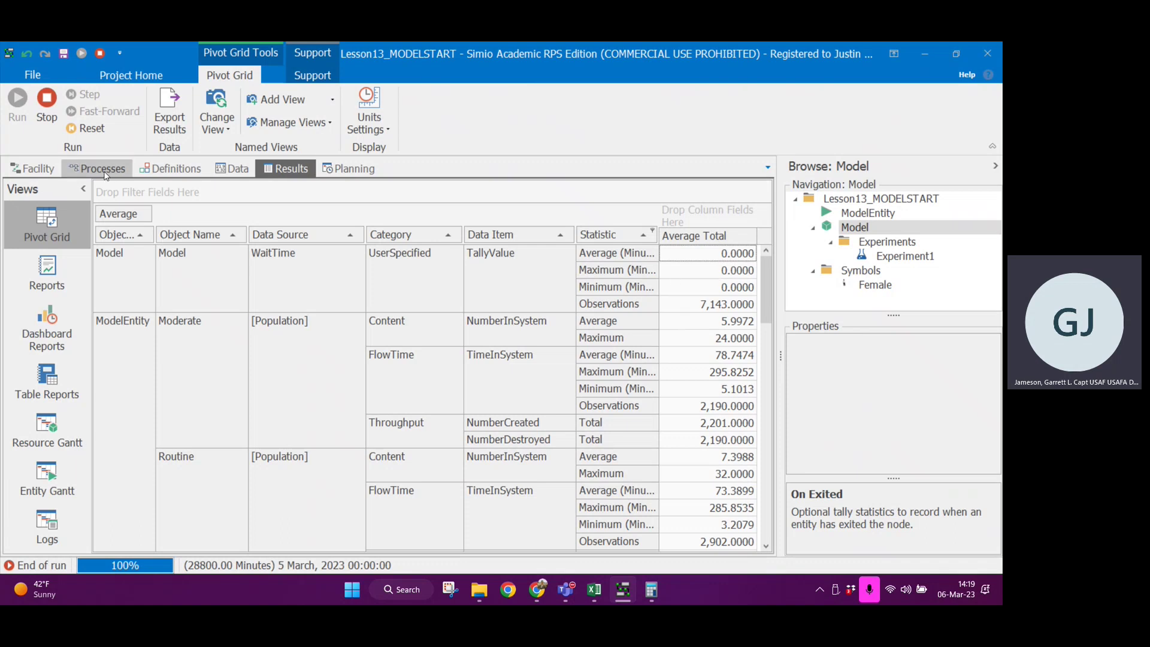
click(33, 168)
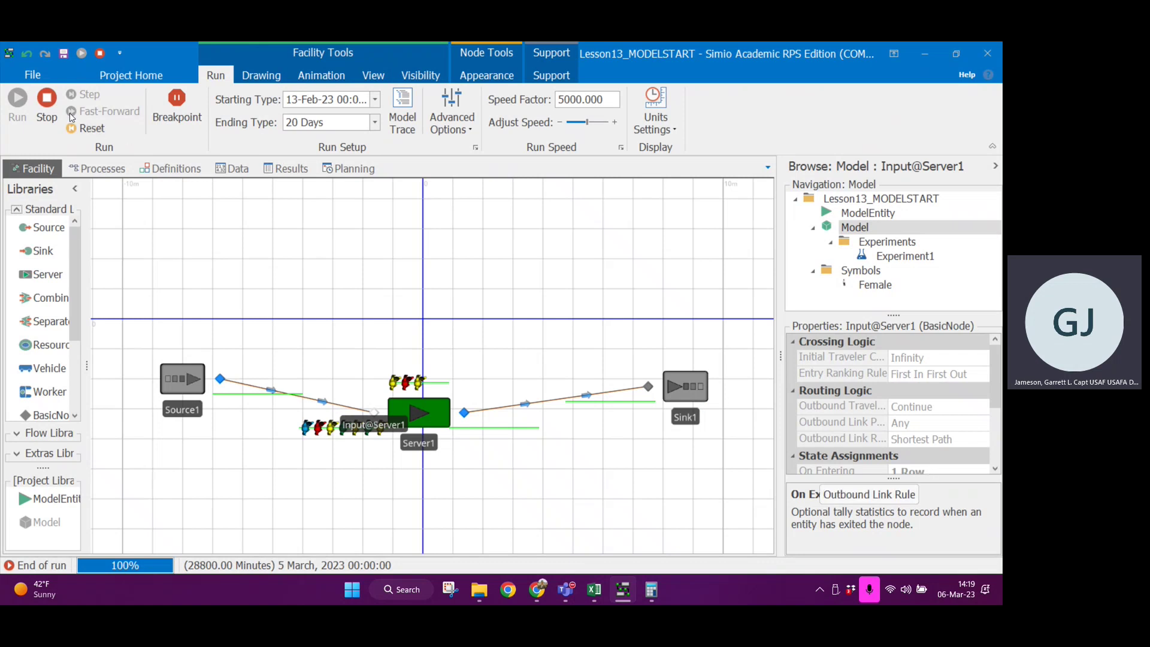
Stop the run and delete the WaitTime On Exited tally row from Input@Server1.
click(47, 101)
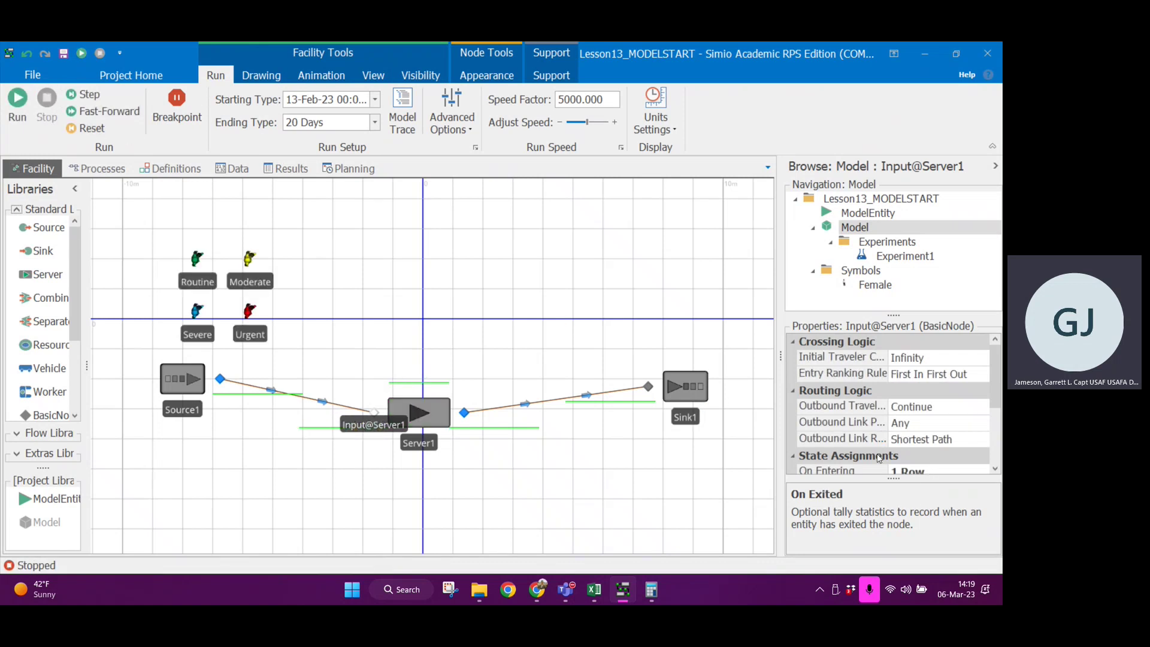
scroll(899, 449, down, 2)
click(965, 447)
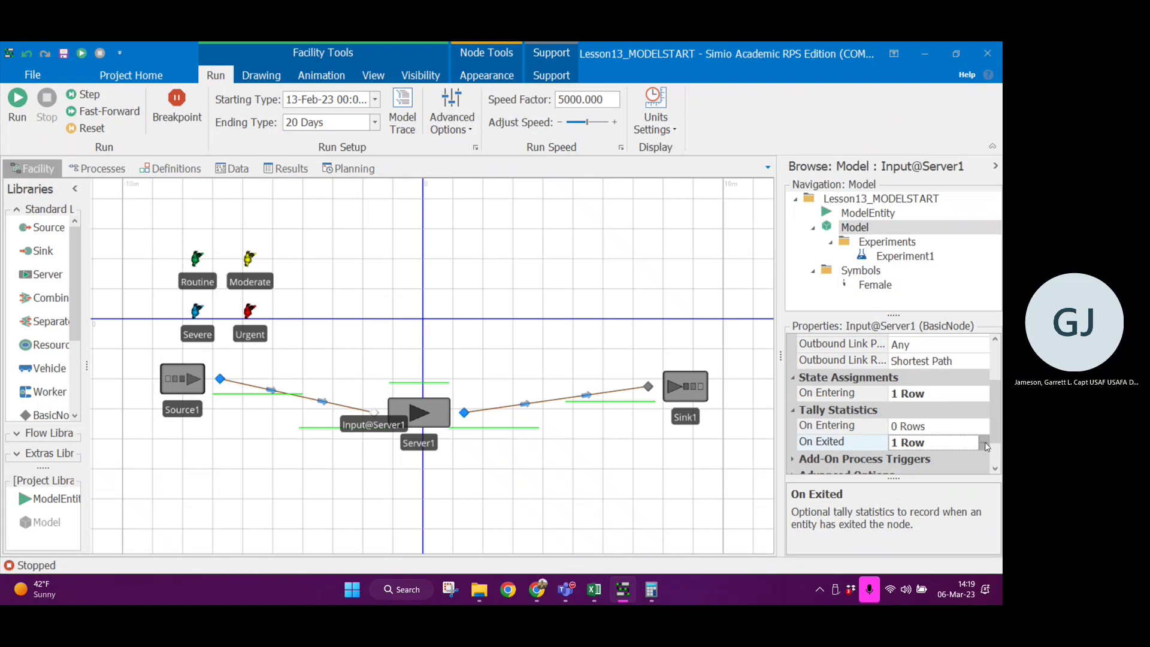
click(983, 442)
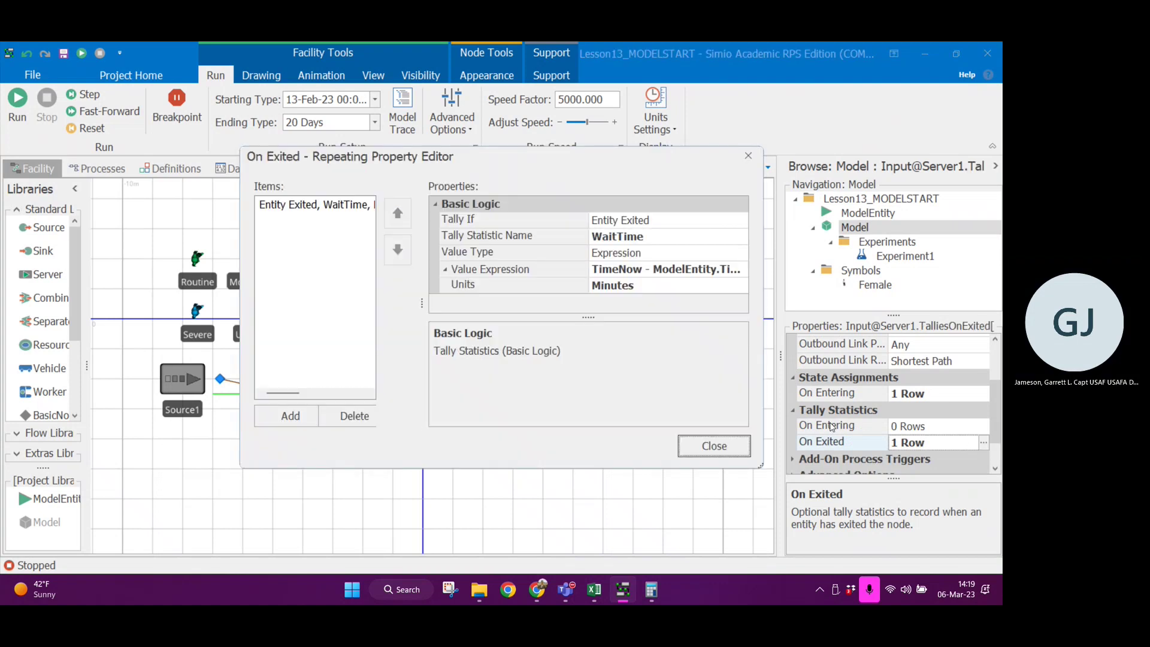
click(347, 416)
click(714, 445)
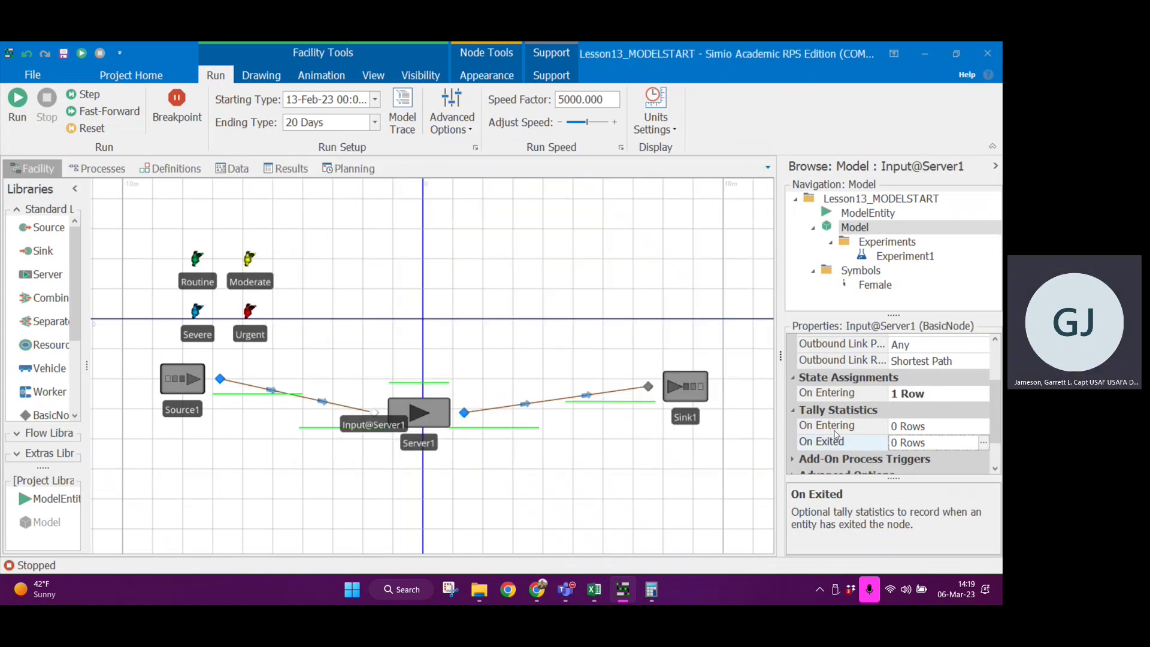
click(793, 410)
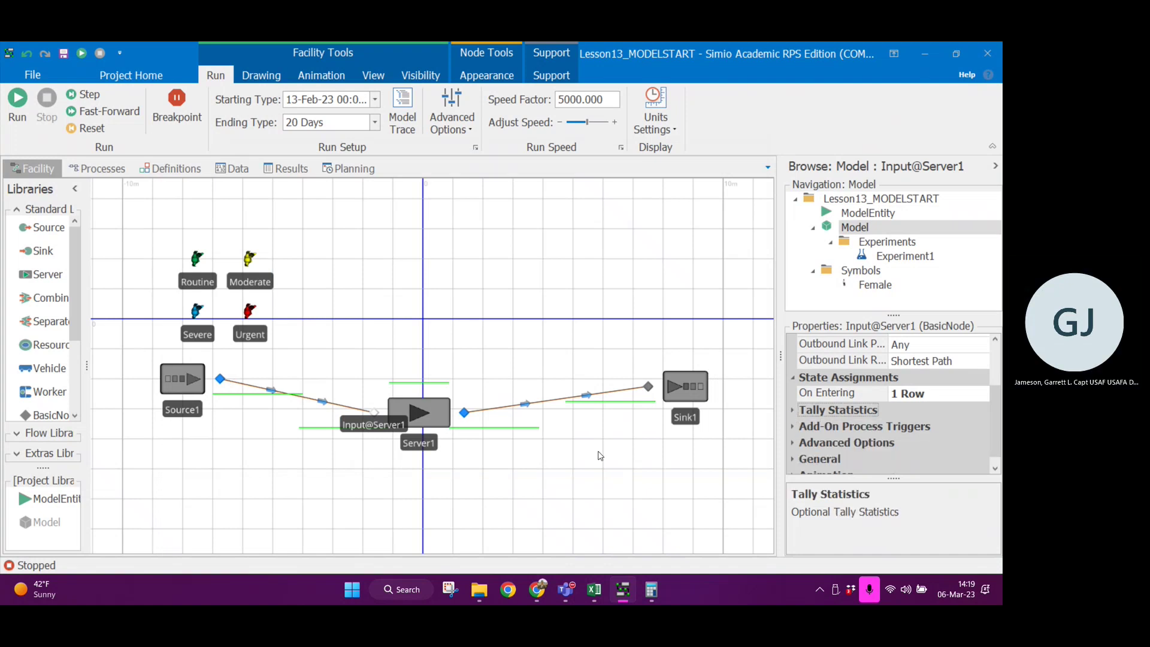
Select Server1 and expand its Add-On Process Triggers.
click(423, 420)
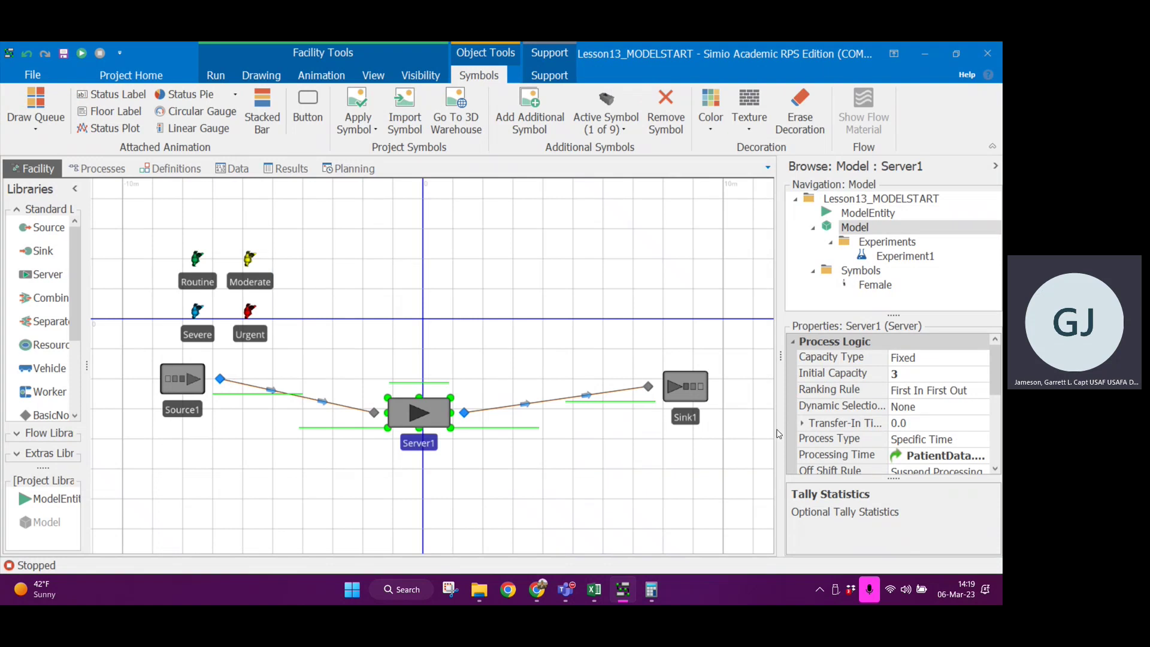
scroll(864, 427, down, 3)
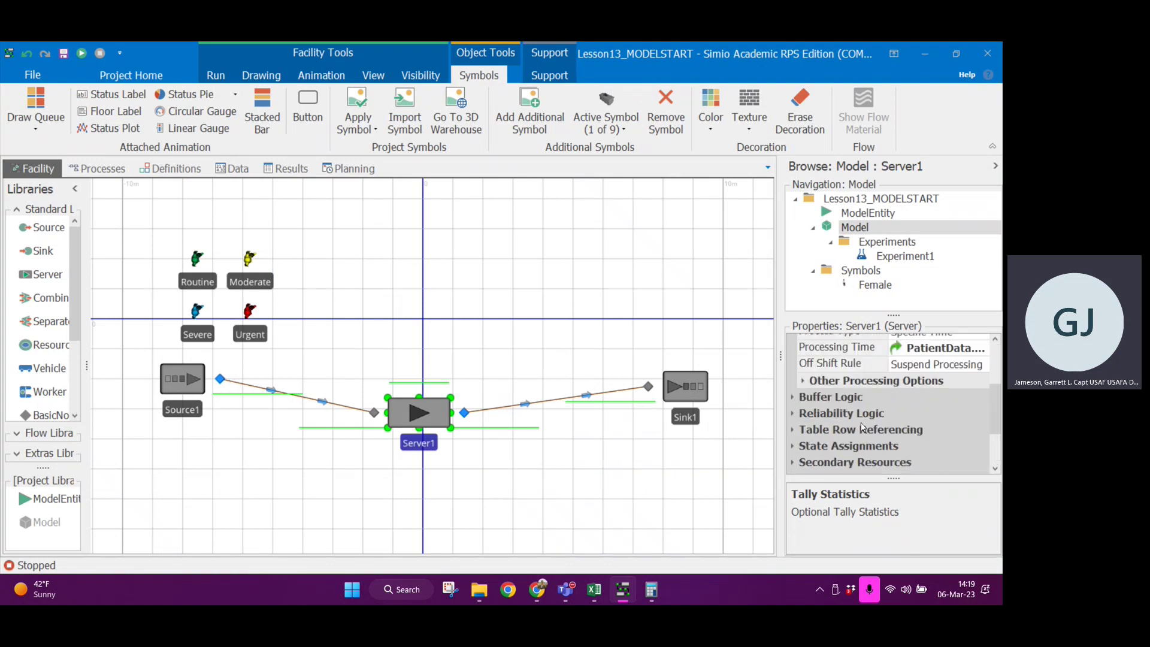
scroll(888, 442, down, 2)
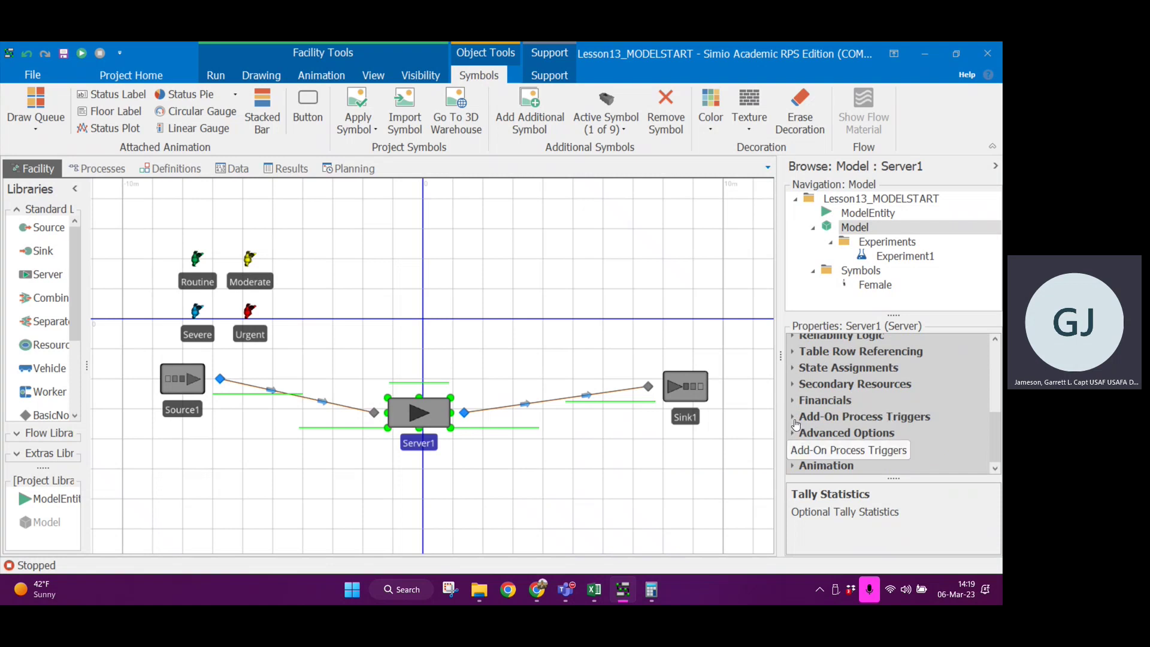
click(794, 419)
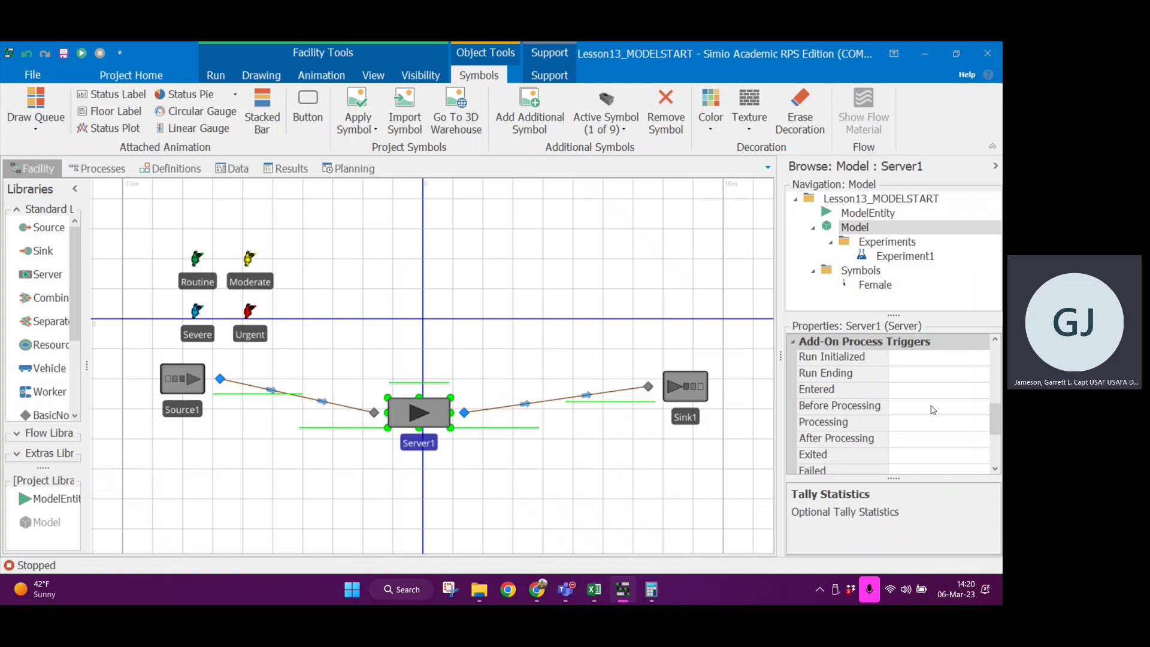
Create a new process in the Processes view and name it CalcWaitTime.
click(99, 172)
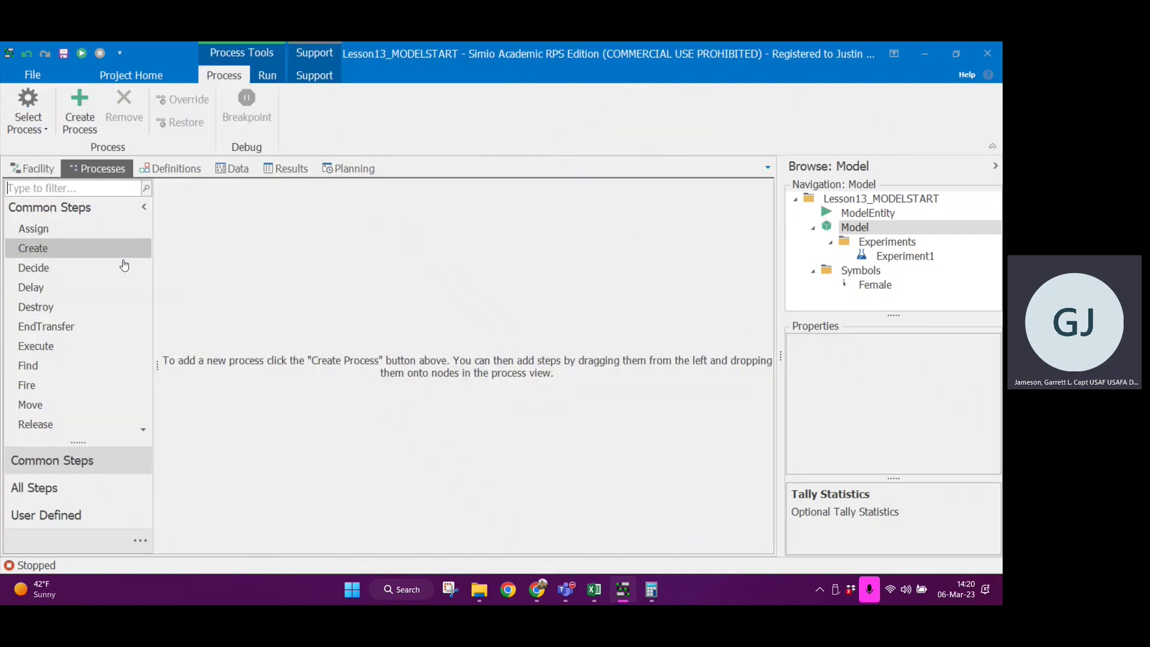
click(88, 131)
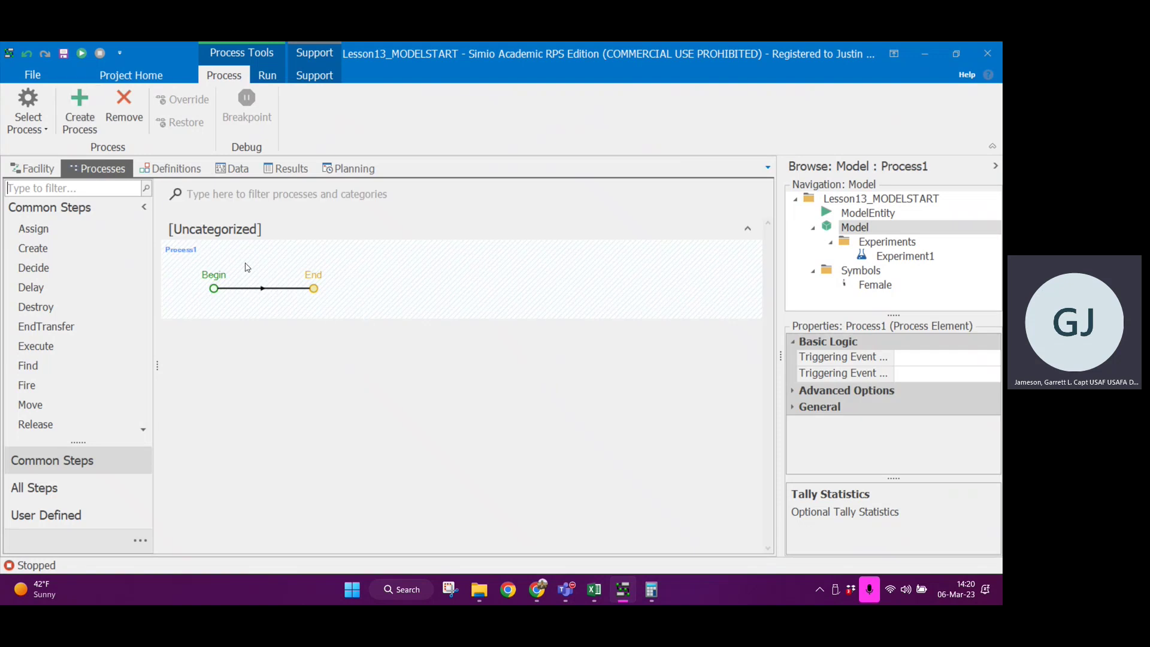
click(793, 408)
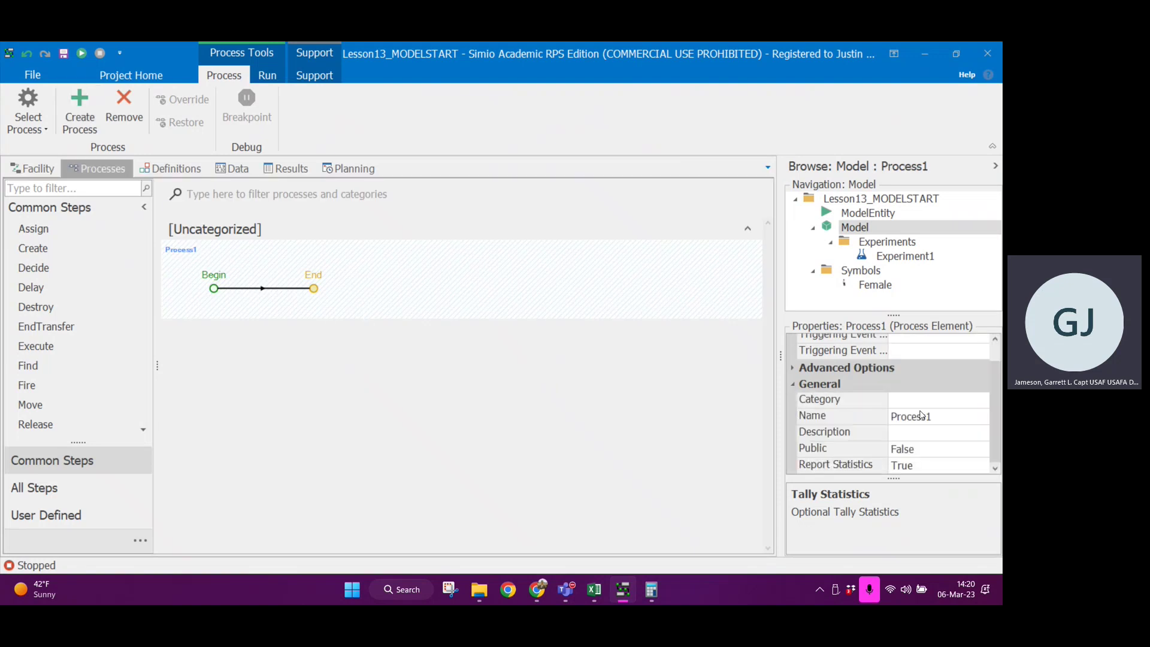
click(929, 417)
text(CalcWaitT)
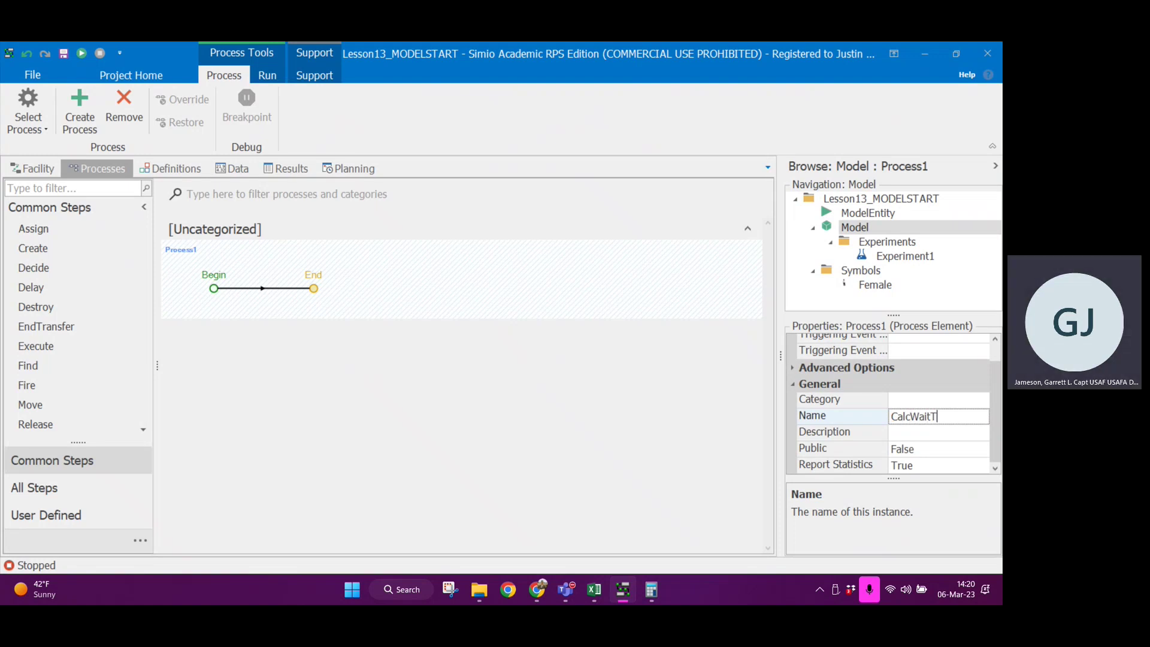
text(ime)
key(Return)
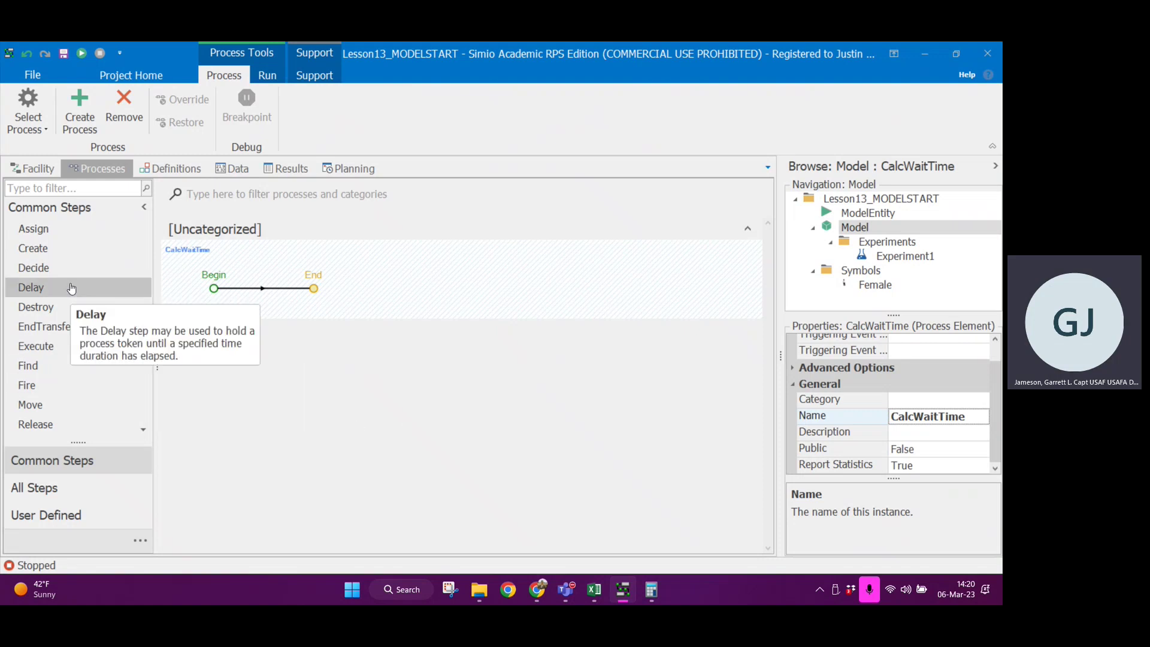
Place a Tally step, Tally1, between Begin and End in CalcWaitTime.
scroll(72, 300, down, 1)
scroll(72, 315, down, 1)
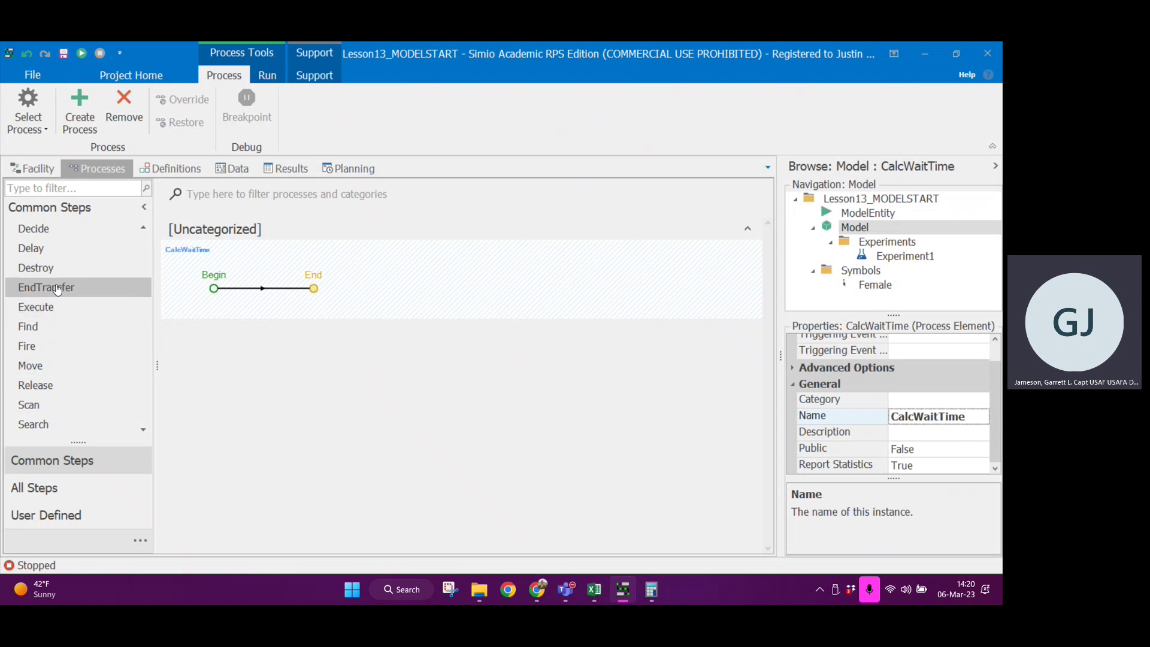
scroll(70, 369, down, 1)
scroll(69, 373, down, 3)
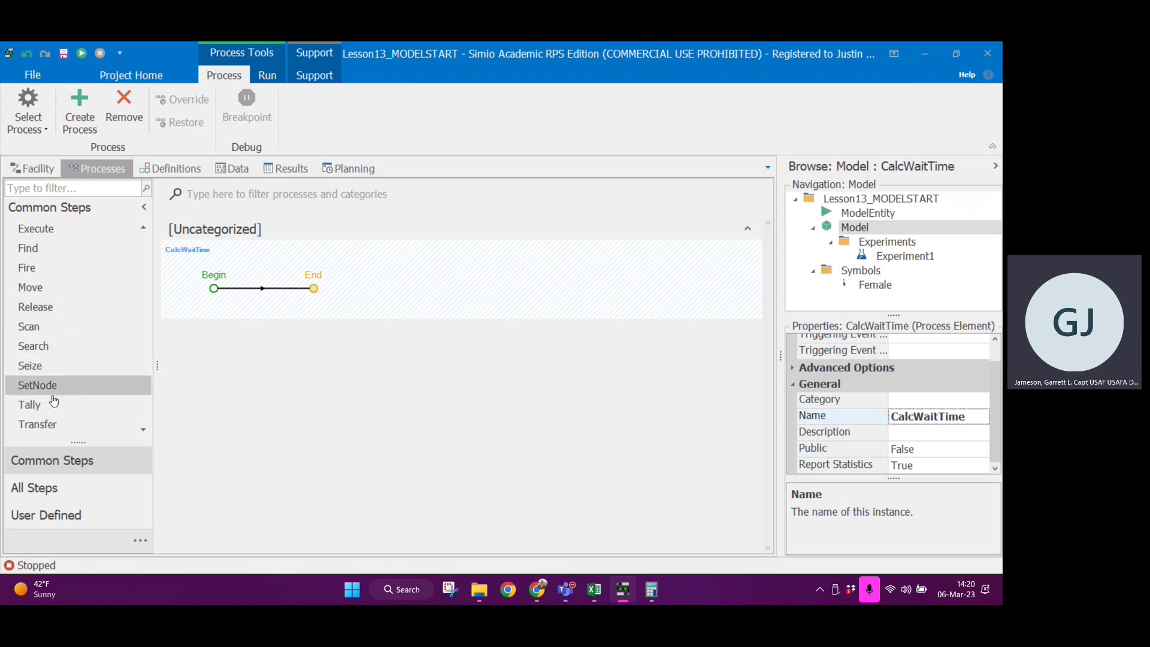
drag(44, 405, 182, 327)
drag(257, 293, 259, 292)
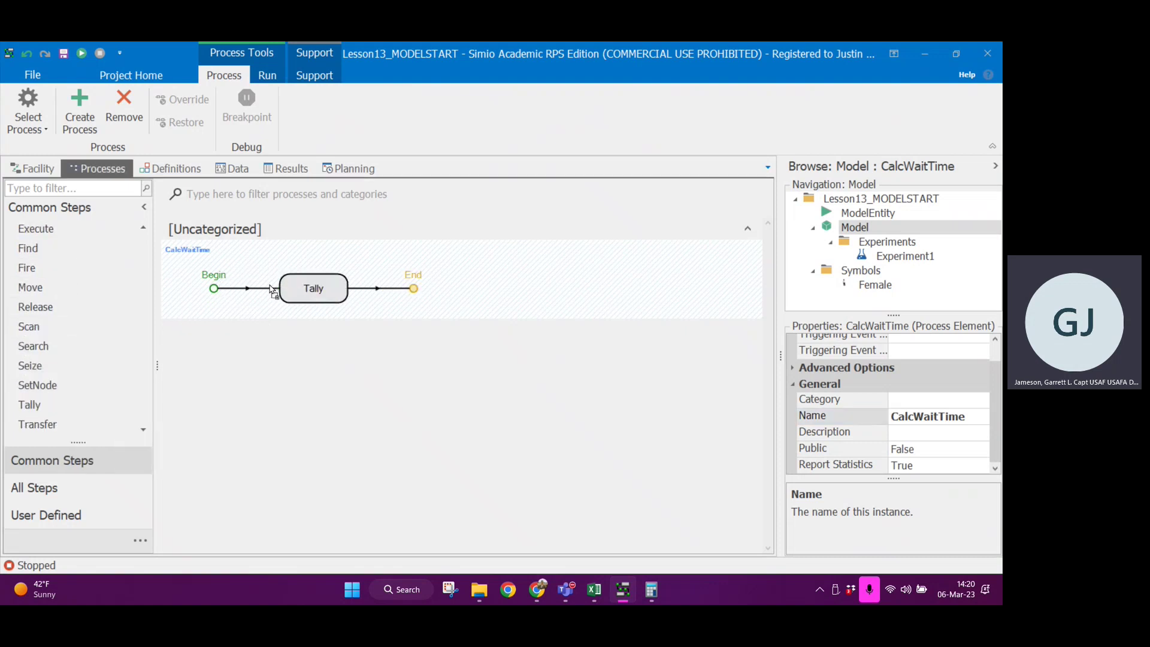
click(299, 289)
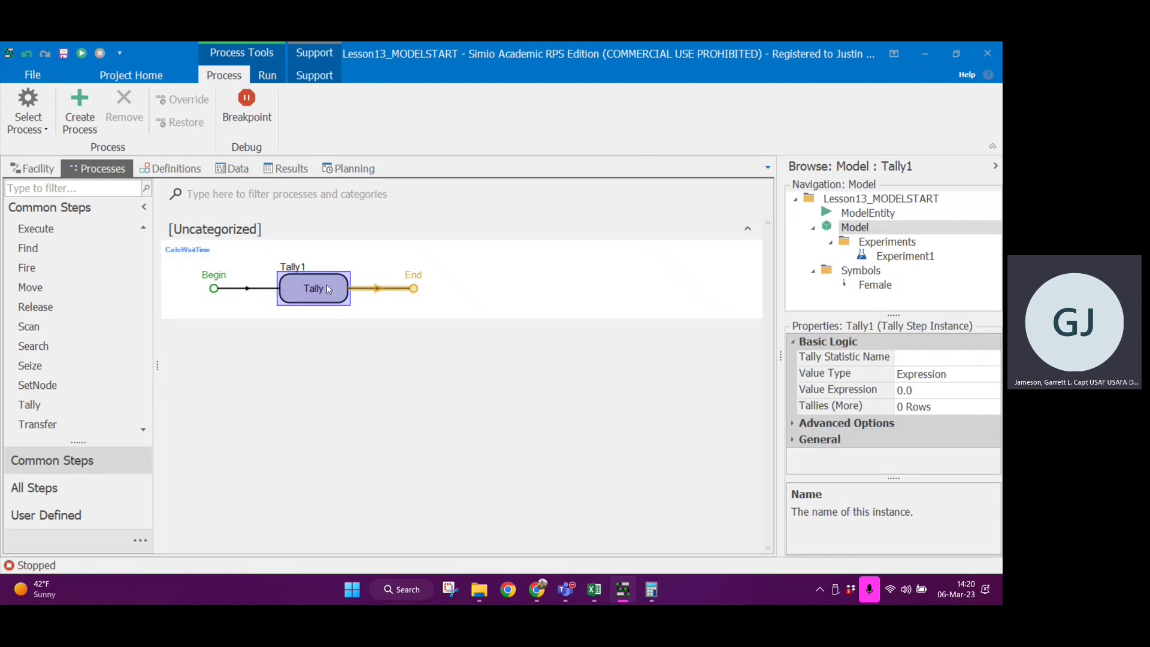
Assign the WaitTime statistic to Tally1 with value TimeNow - ModelEntity.TimeStartWait.
click(984, 359)
click(995, 358)
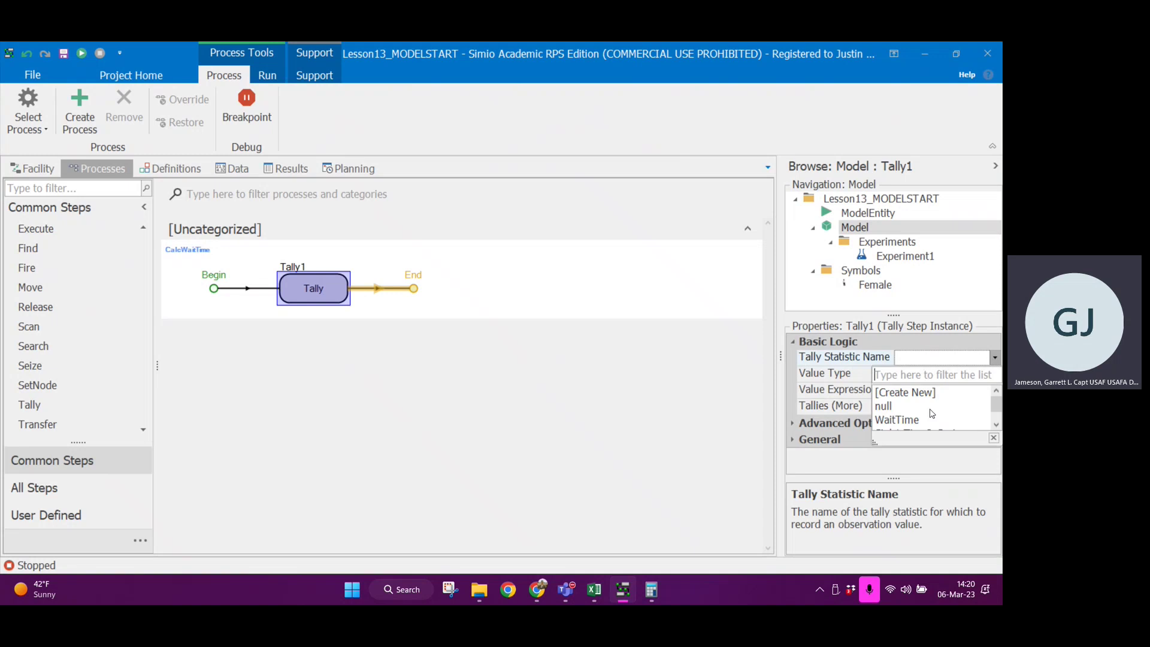
click(902, 419)
click(963, 388)
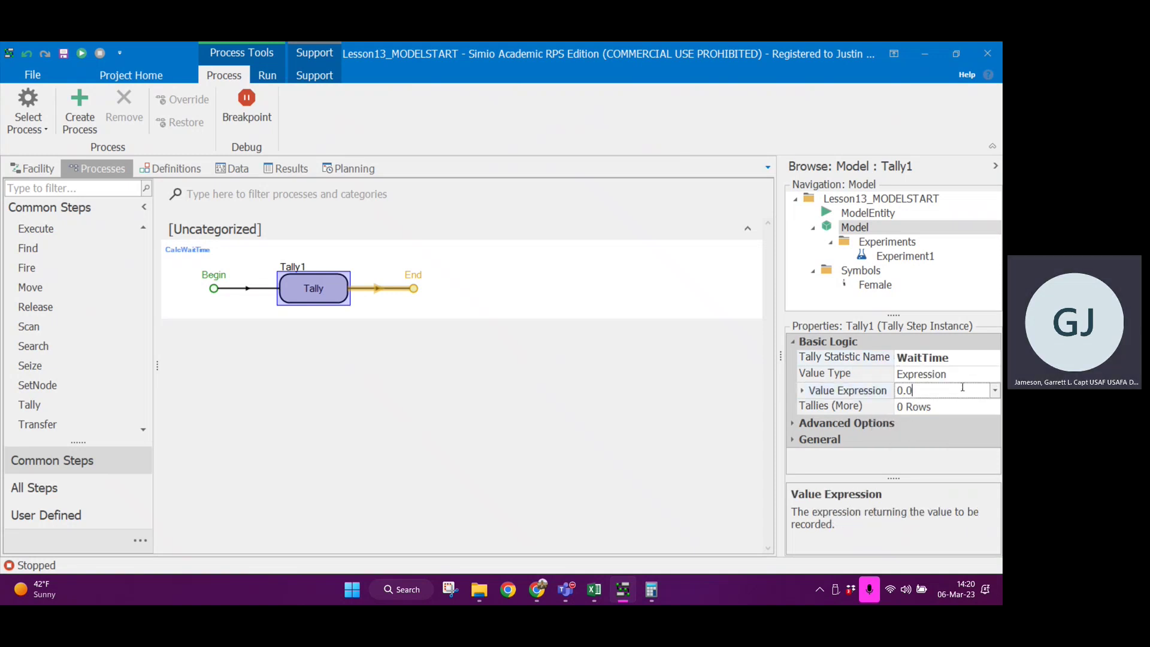
click(995, 390)
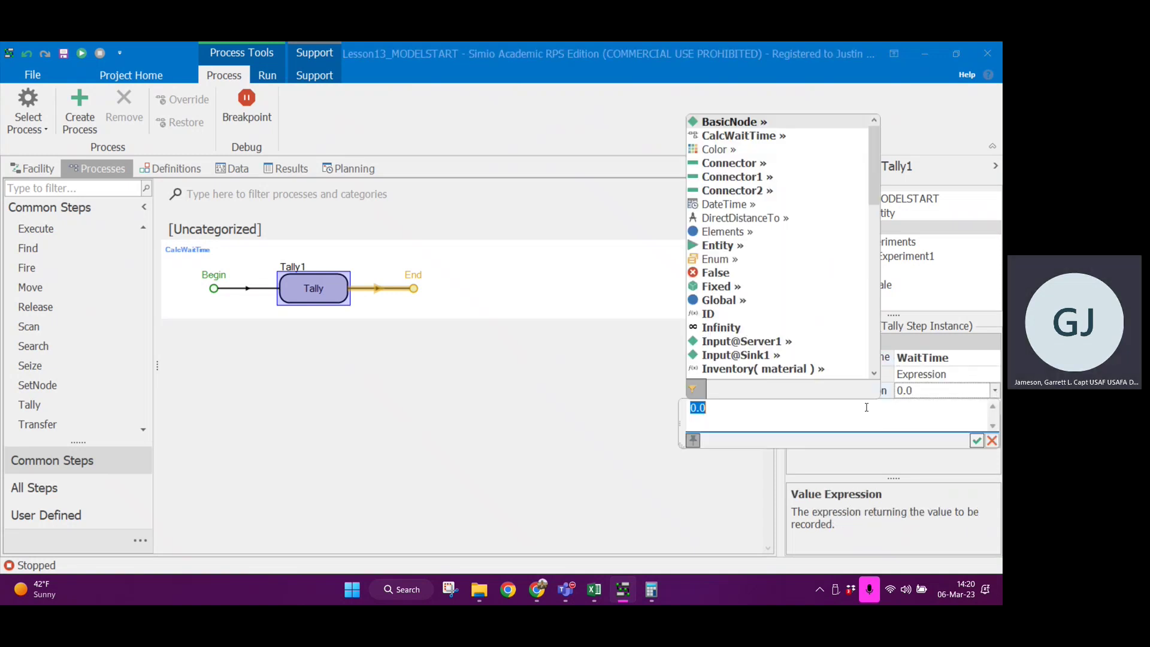
text(Tim)
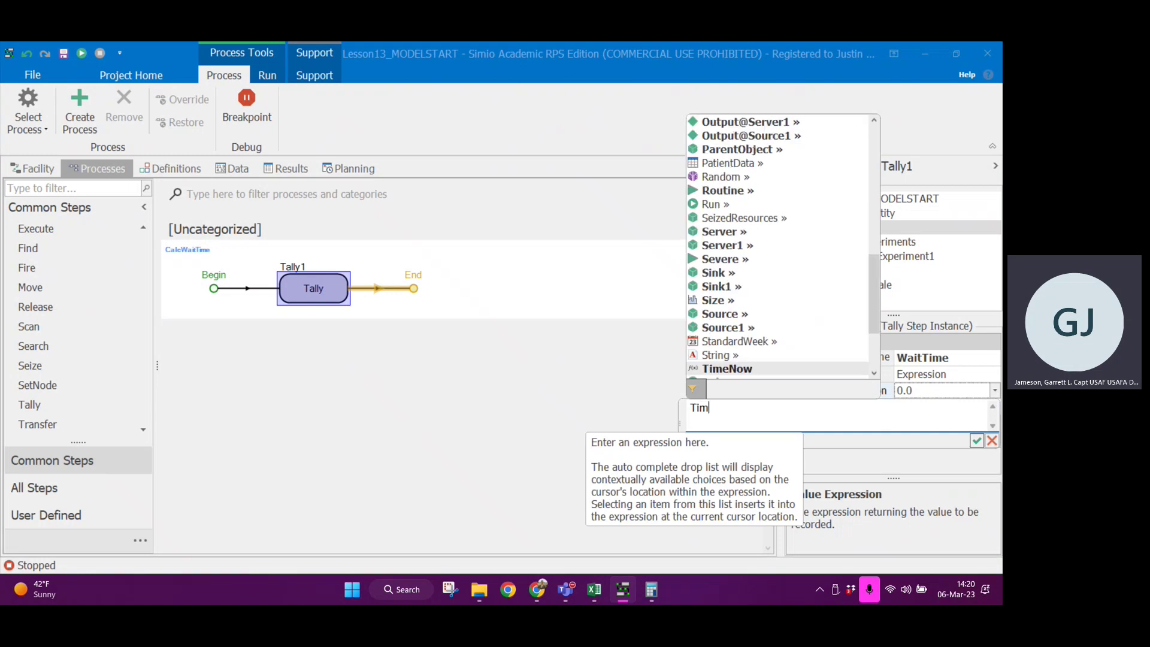
text(eNow -)
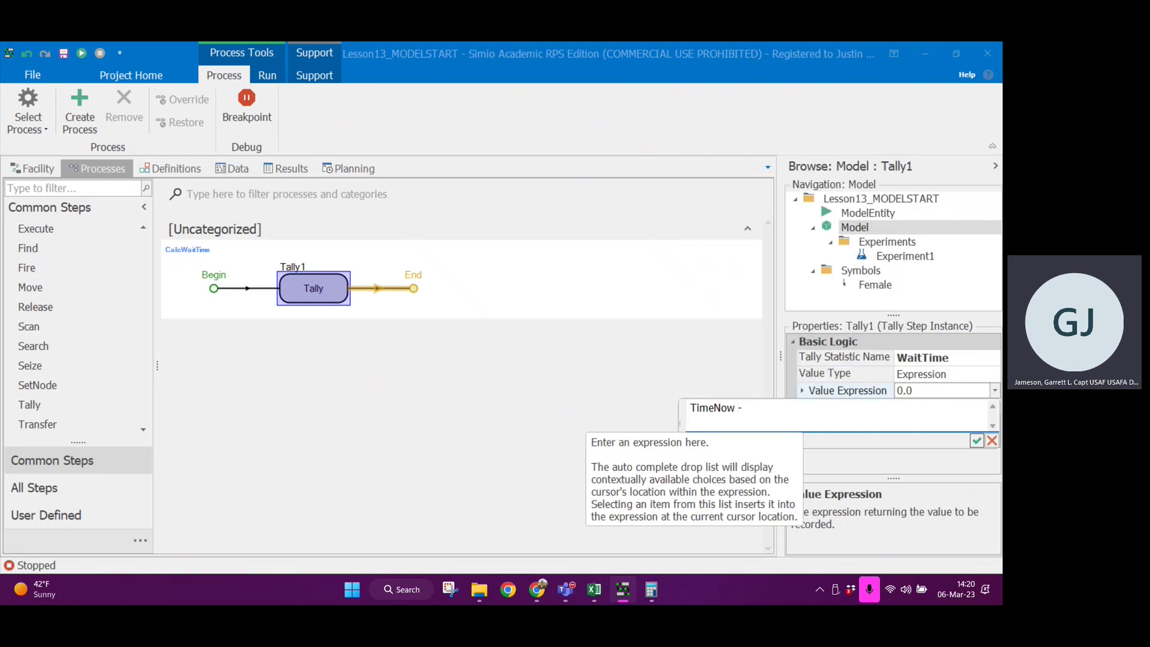
text( Mp)
text(odel)
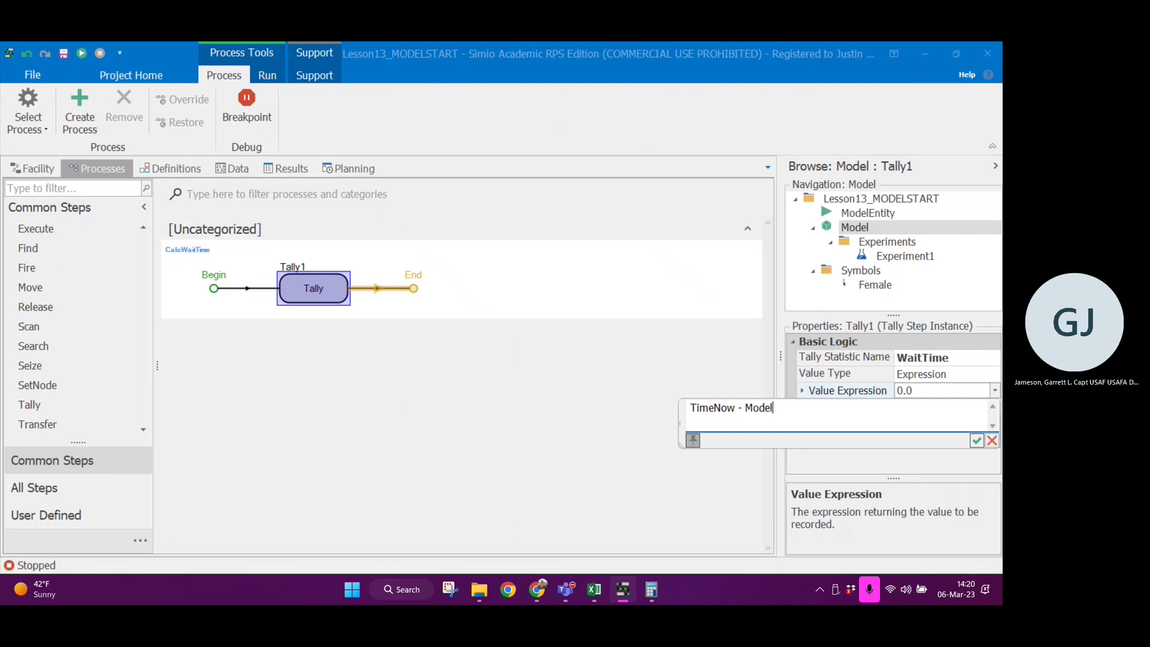
text(Entity.st)
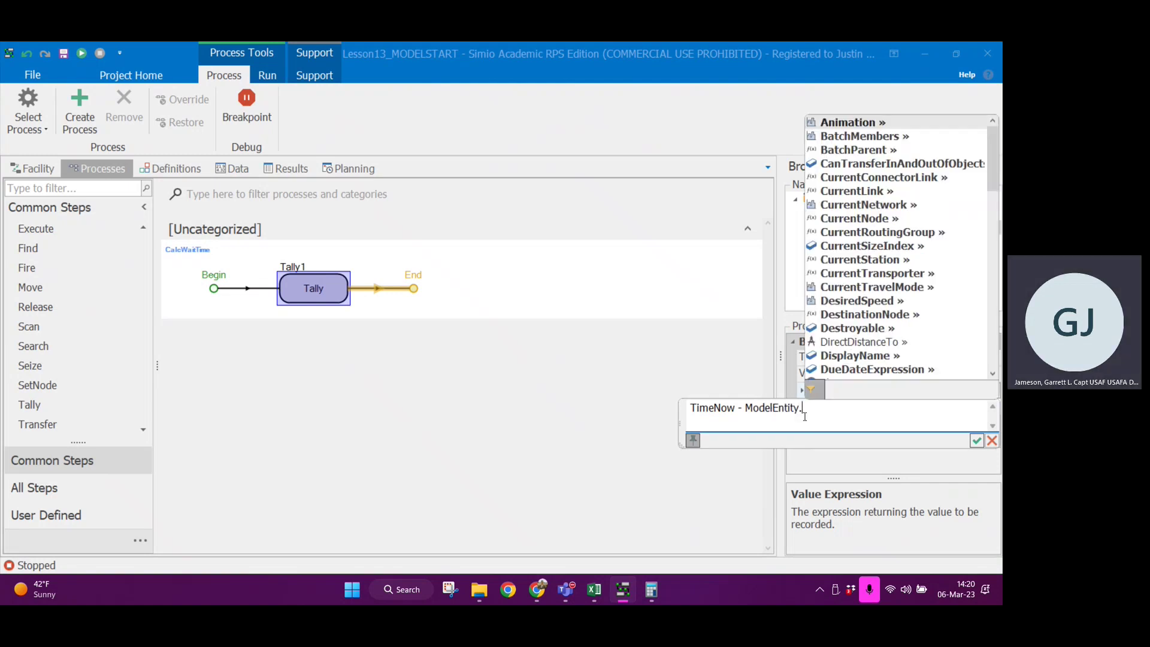
key(BackSpace)
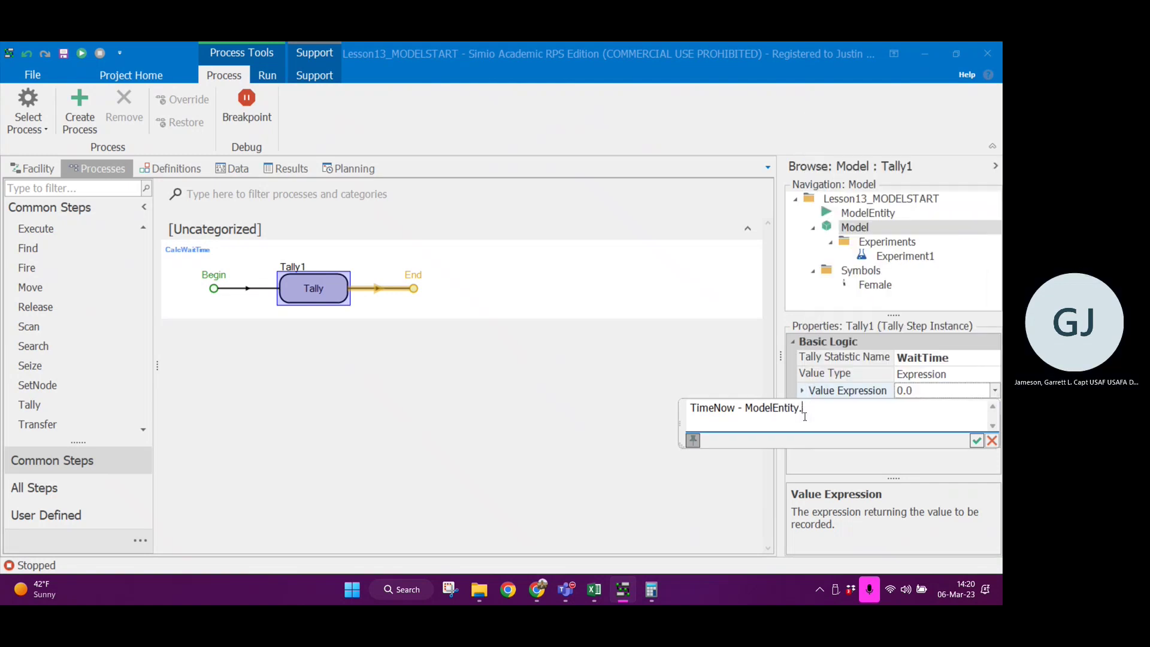
text(timesta)
key(Return)
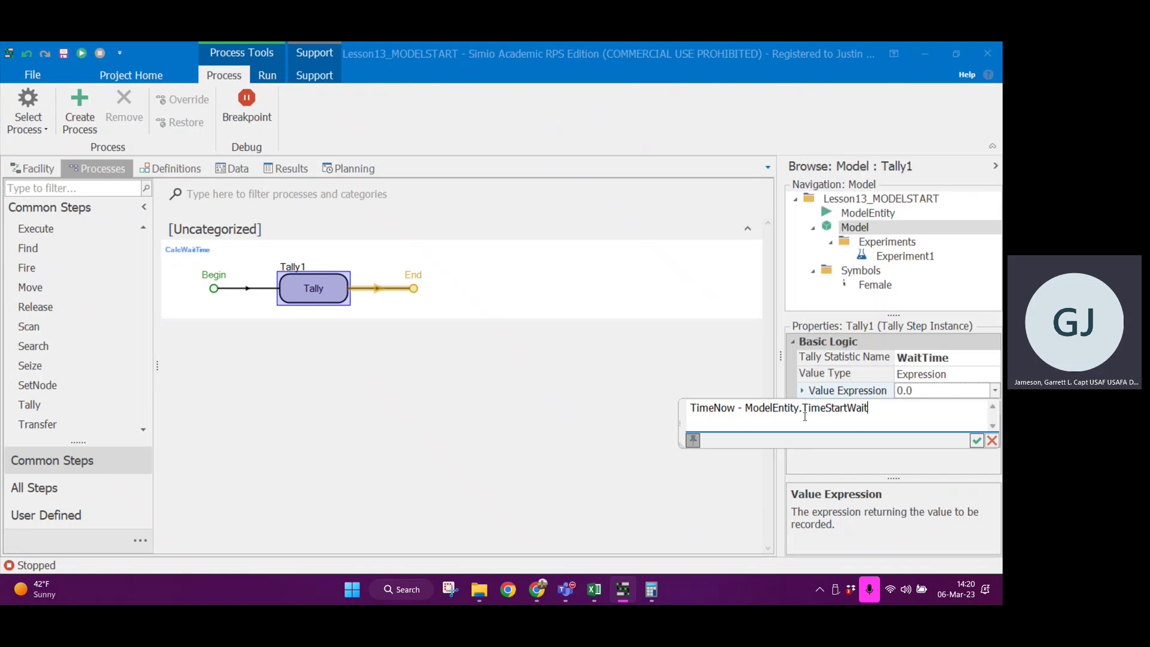
Record Tally1's value in Minutes and return to the Facility view.
click(977, 441)
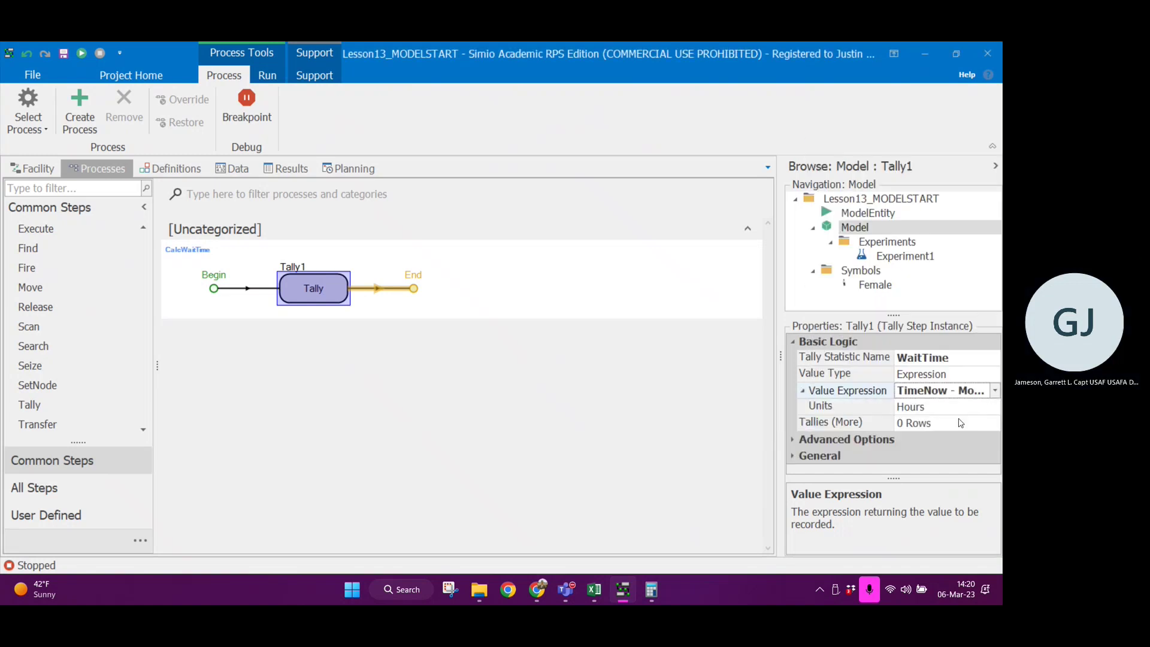
click(969, 413)
click(930, 438)
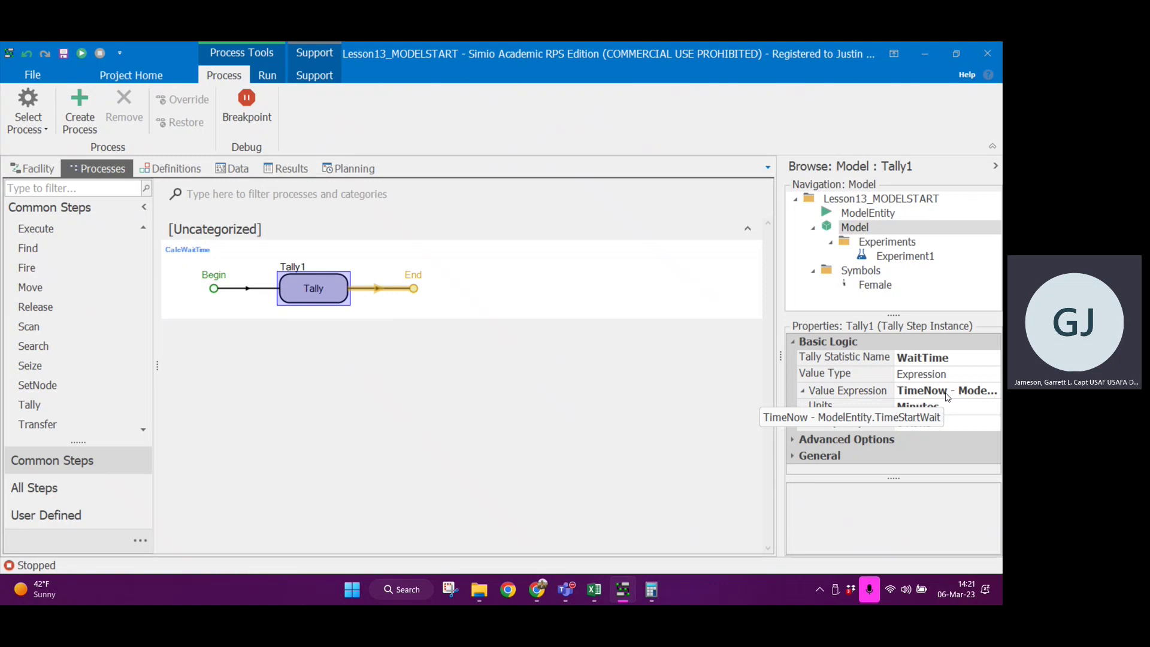
click(36, 175)
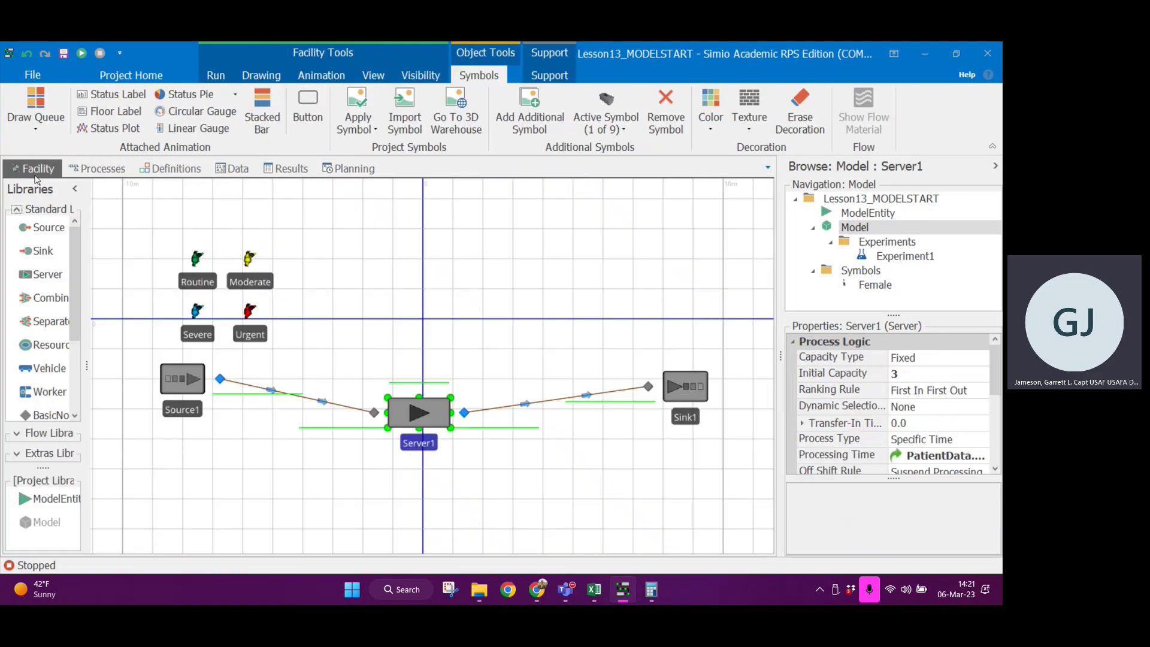
Set Server1's Before Processing add-on process trigger to CalcWaitTime.
click(421, 313)
click(420, 413)
scroll(938, 419, down, 5)
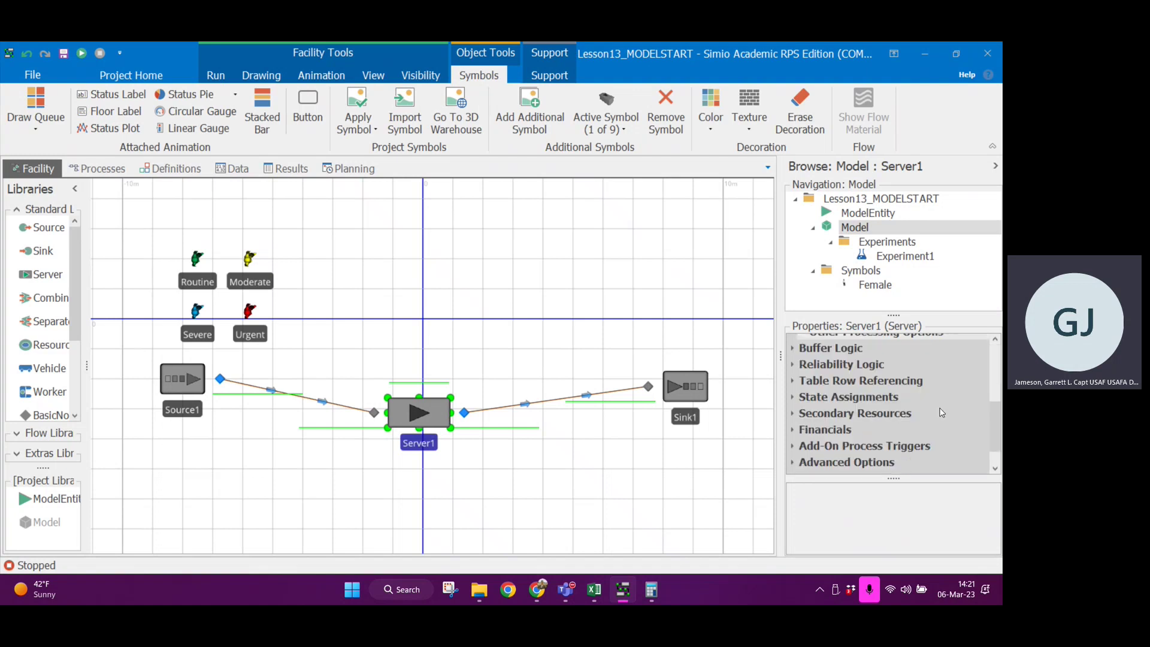
click(793, 446)
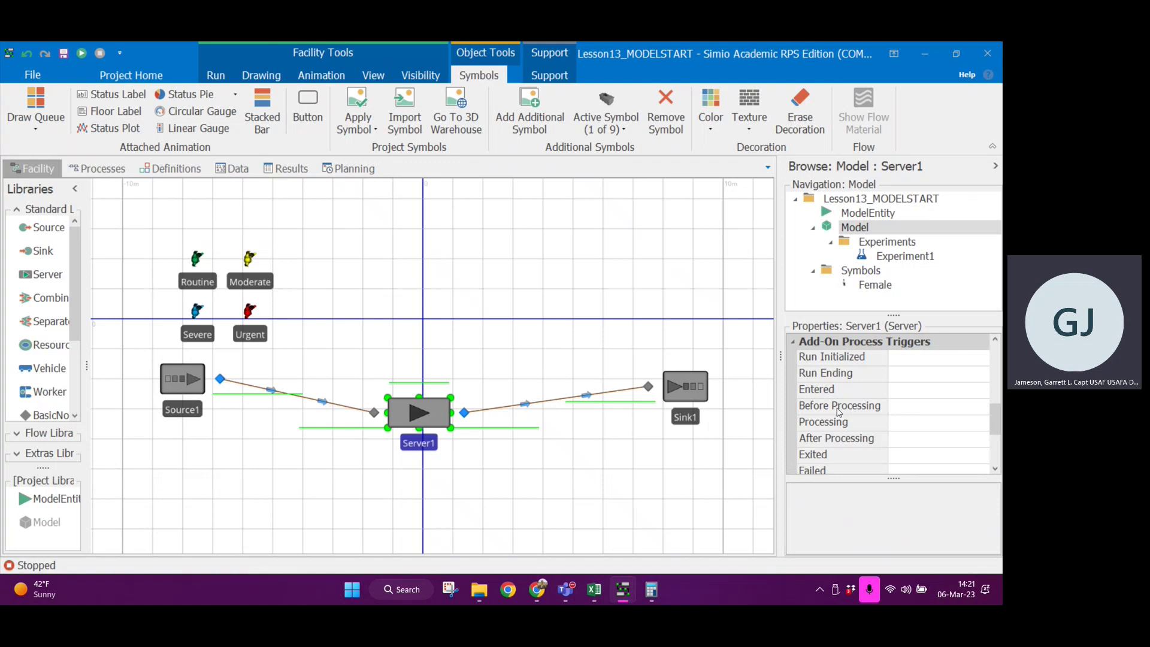
click(976, 407)
click(985, 407)
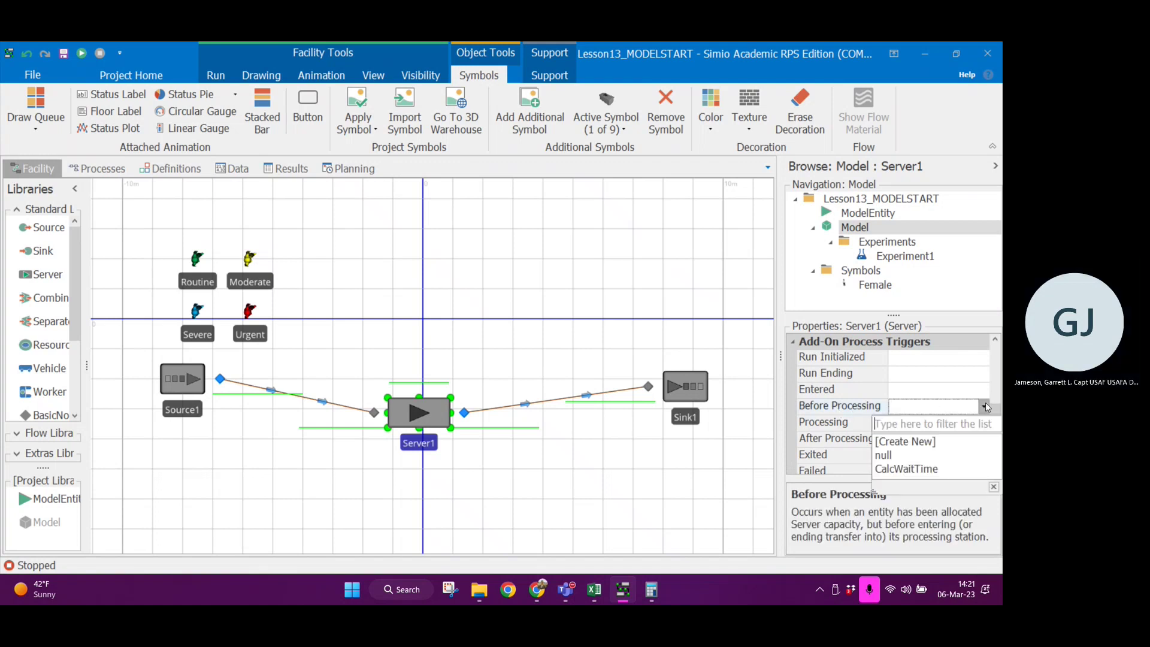
click(915, 469)
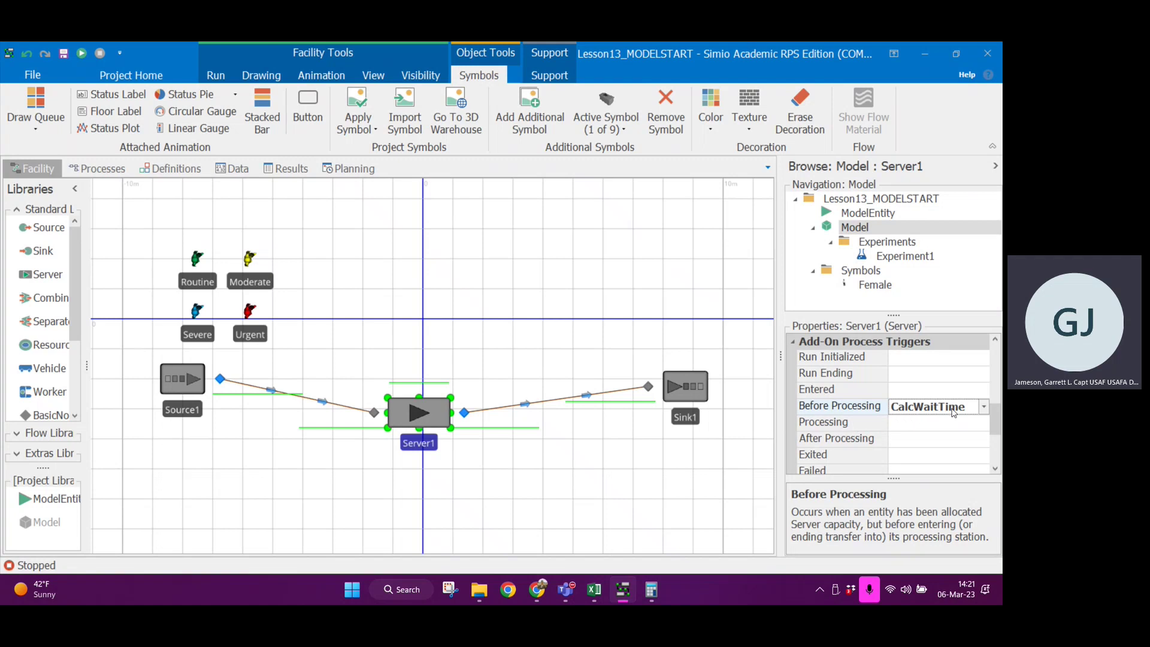
click(589, 490)
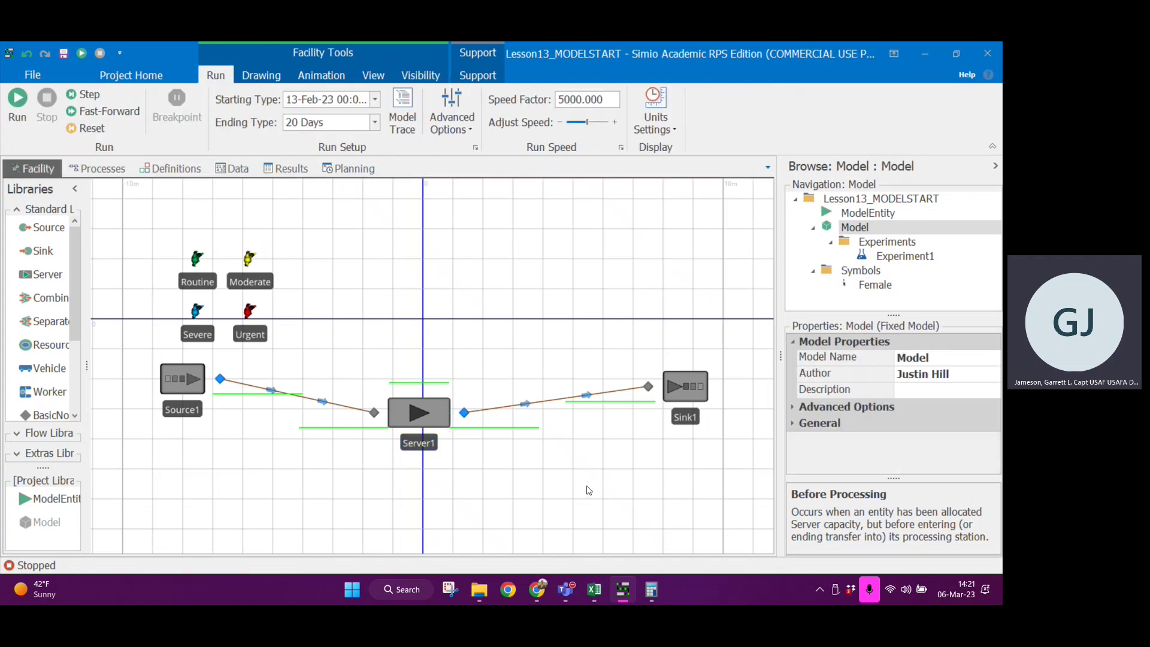
Fast-forward the run and review WaitTime averaging 67.0029 minutes in the results Pivot Grid.
click(121, 116)
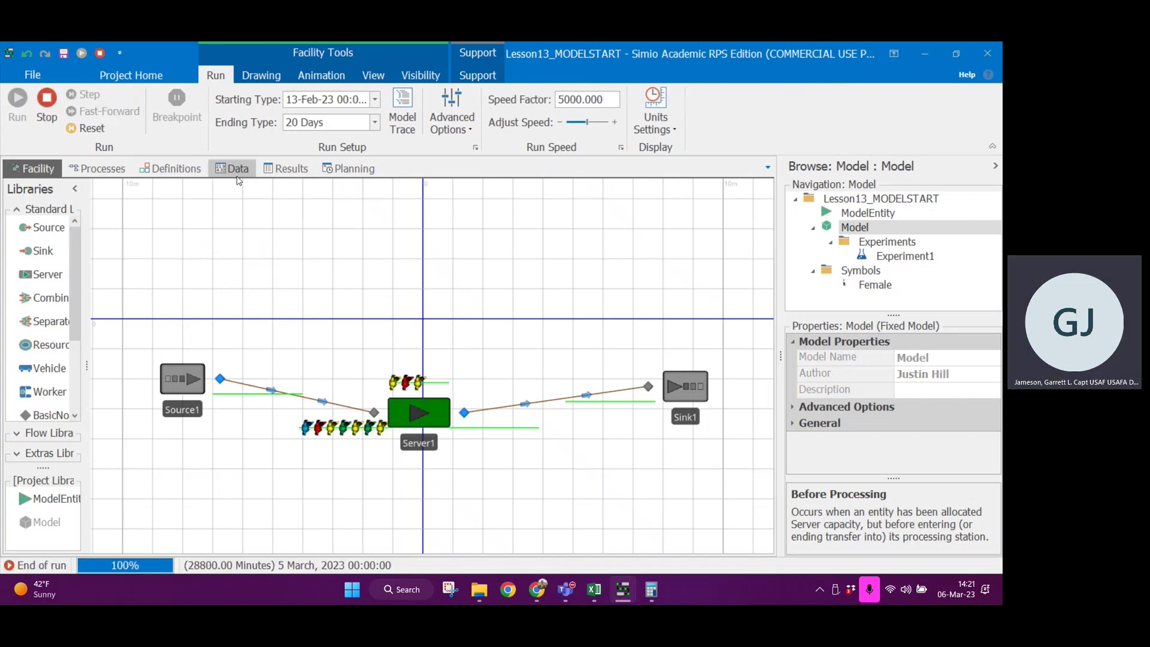
click(282, 170)
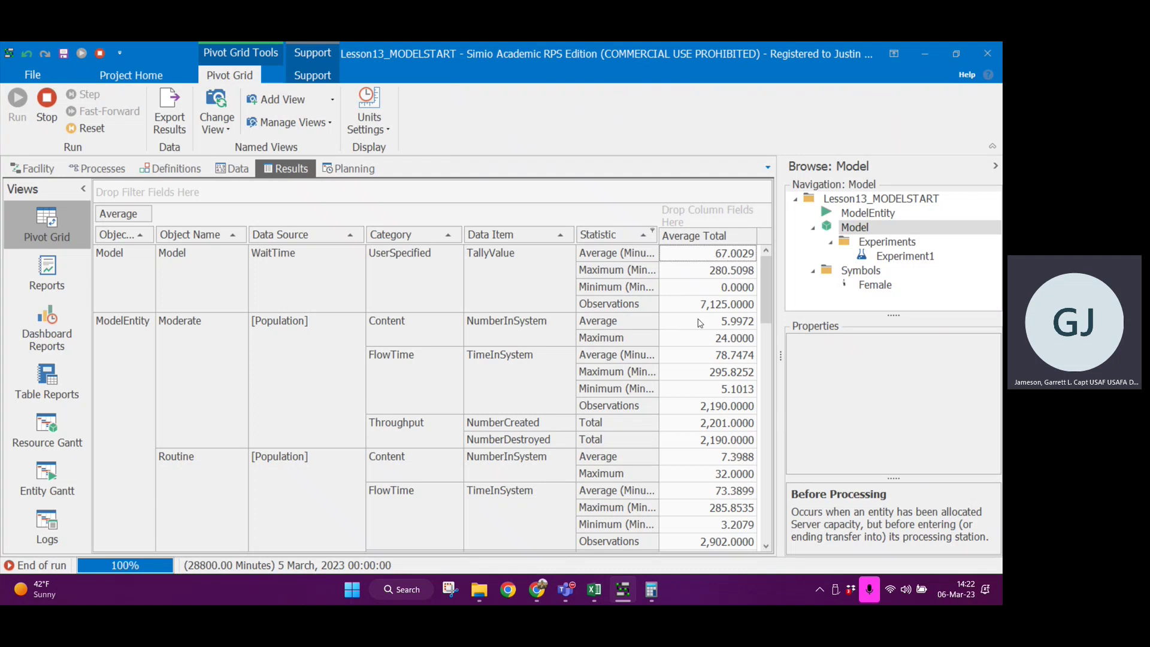
scroll(704, 329, down, 4)
scroll(708, 353, down, 9)
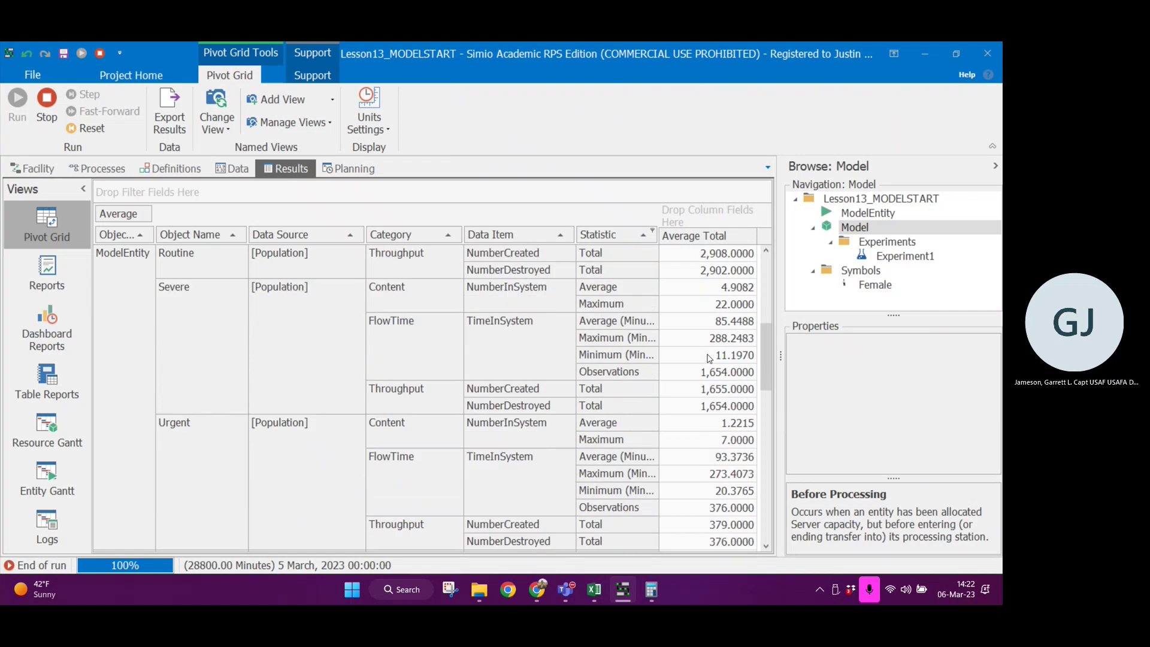
scroll(704, 374, down, 2)
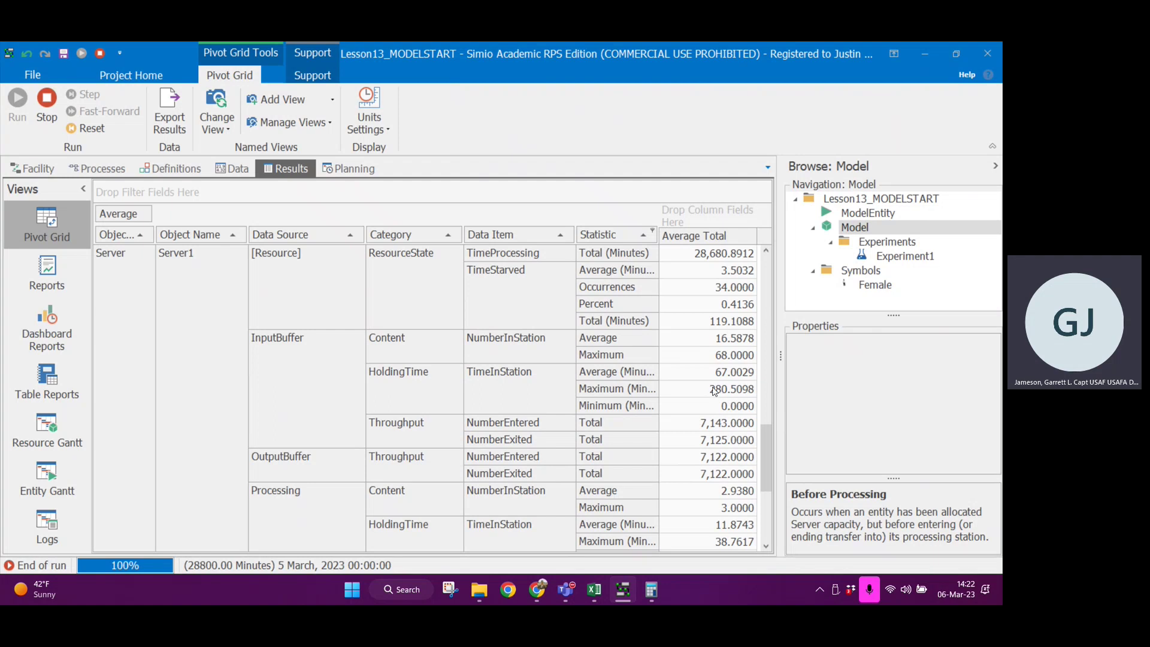
scroll(719, 396, up, 15)
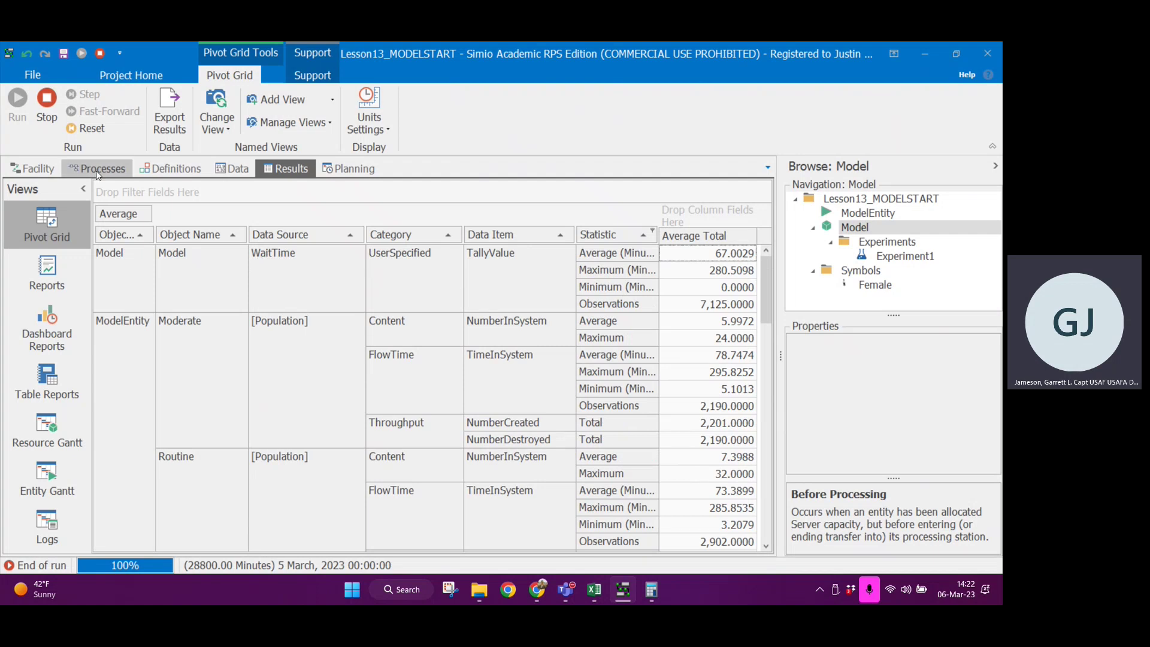
Recheck CalcWaitTime and the element definitions, then stop the finished run.
click(153, 167)
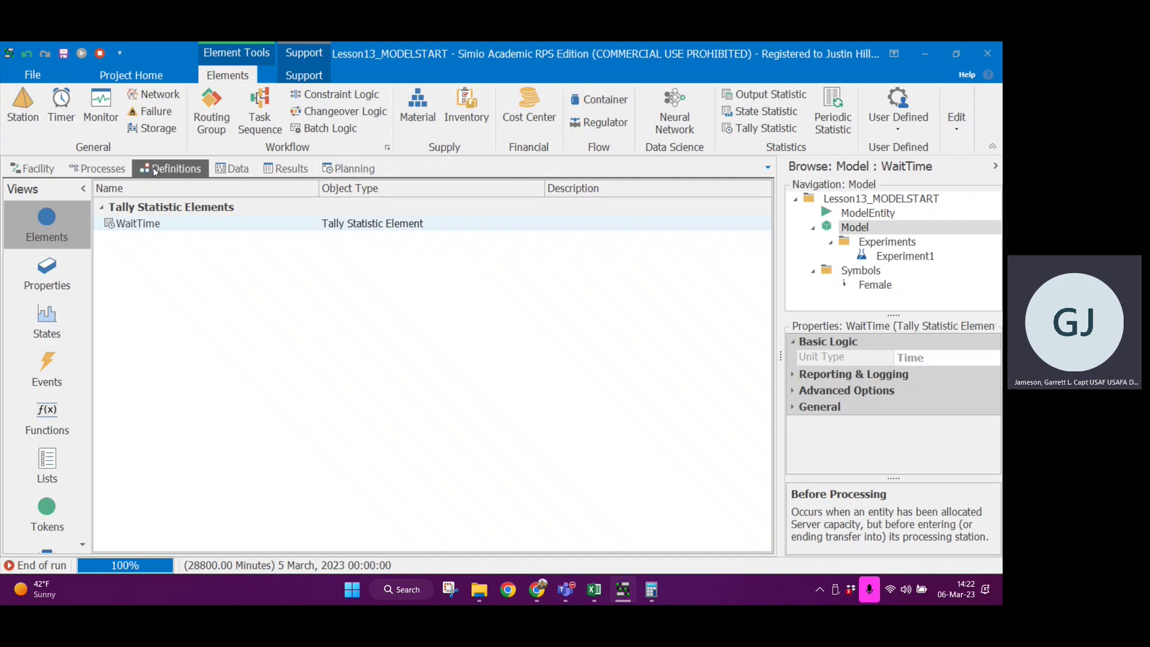
click(103, 174)
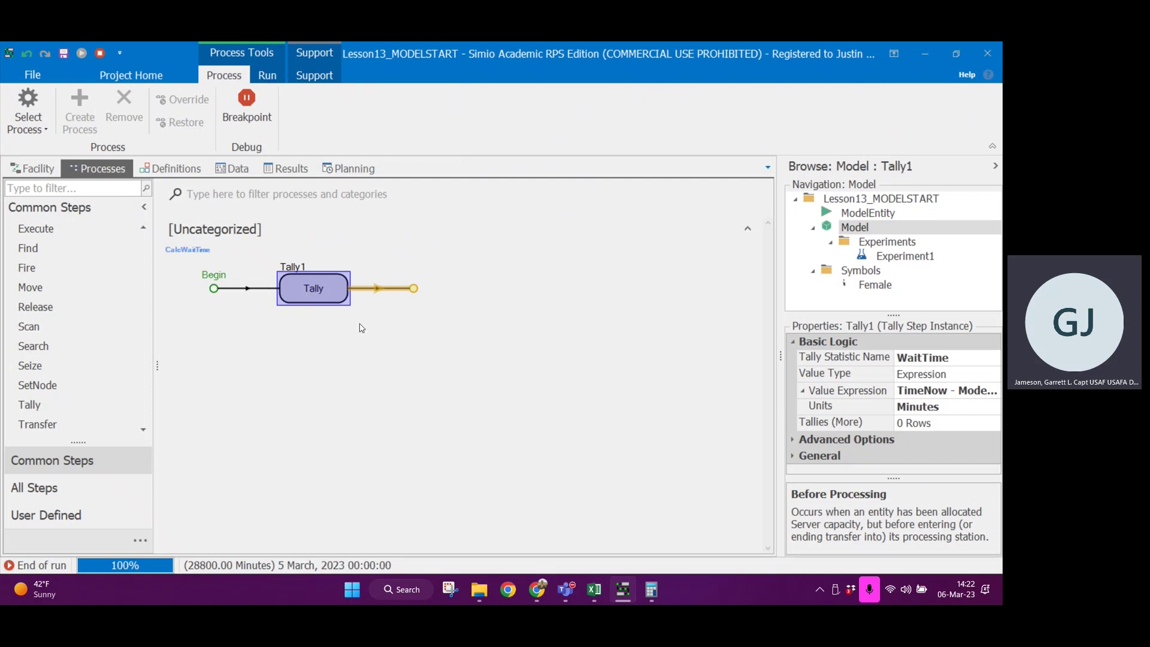
click(184, 175)
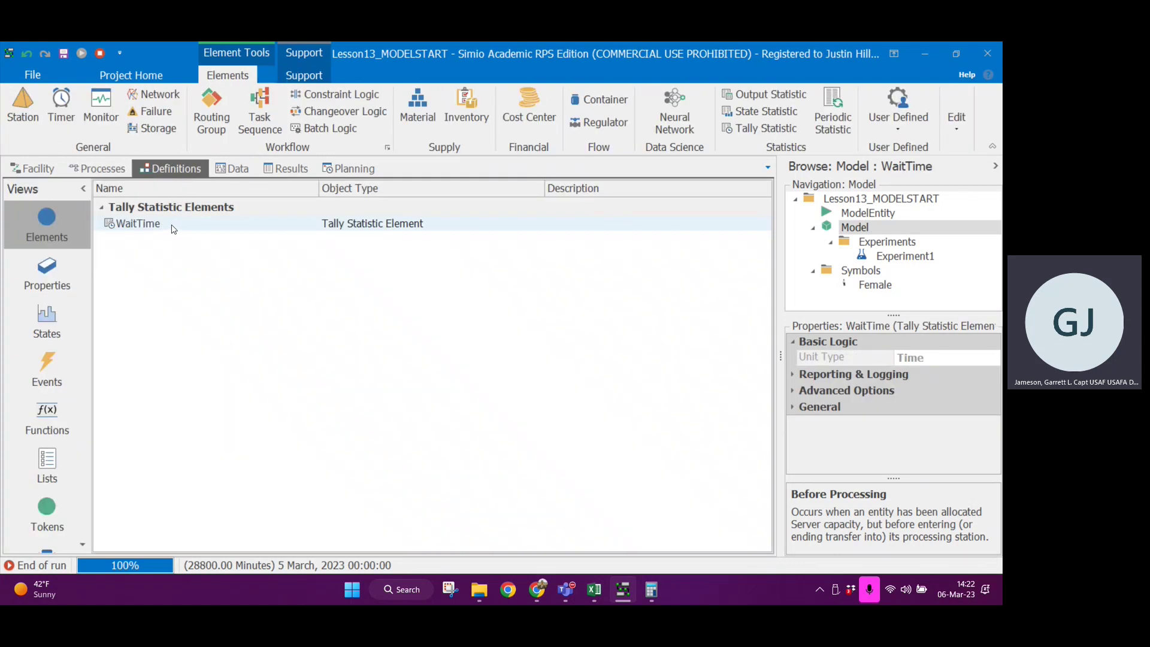
click(100, 54)
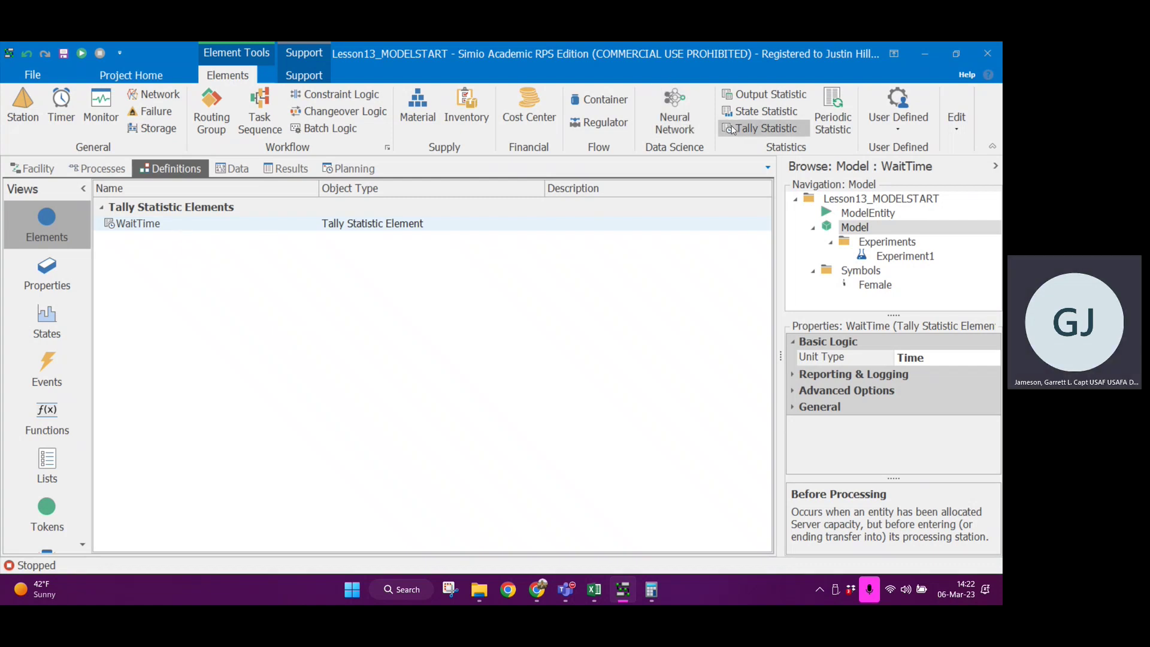
Add three tally statistic elements and rename WaitTime to WaitTimeRoutine.
click(760, 128)
click(759, 128)
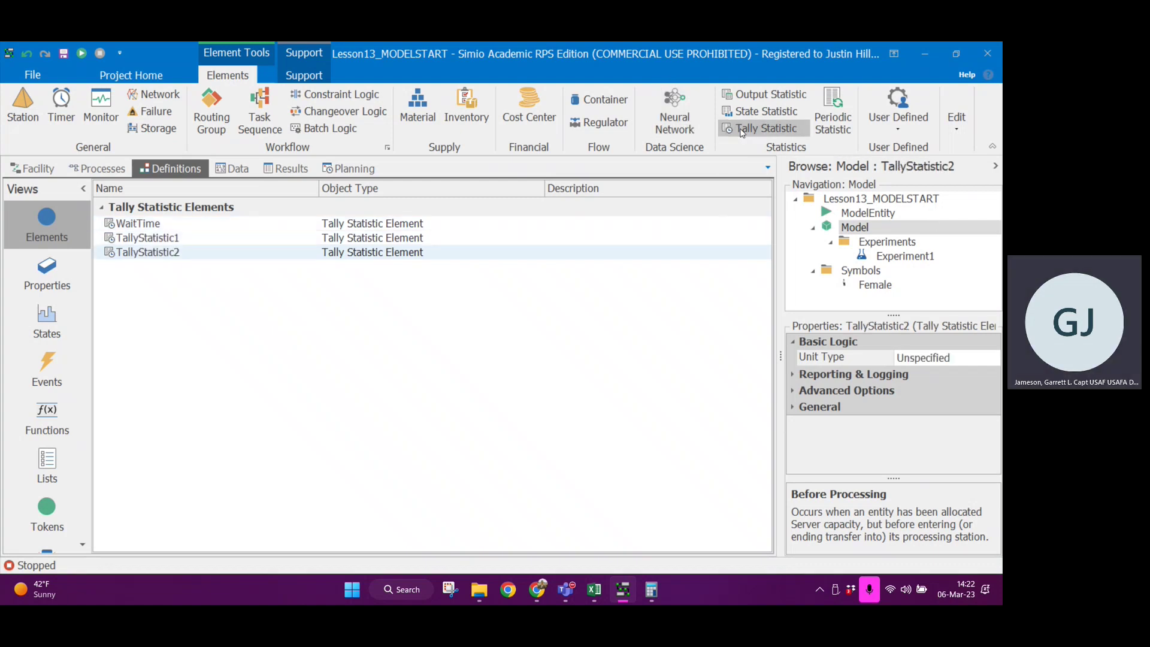
click(759, 129)
double_click(163, 226)
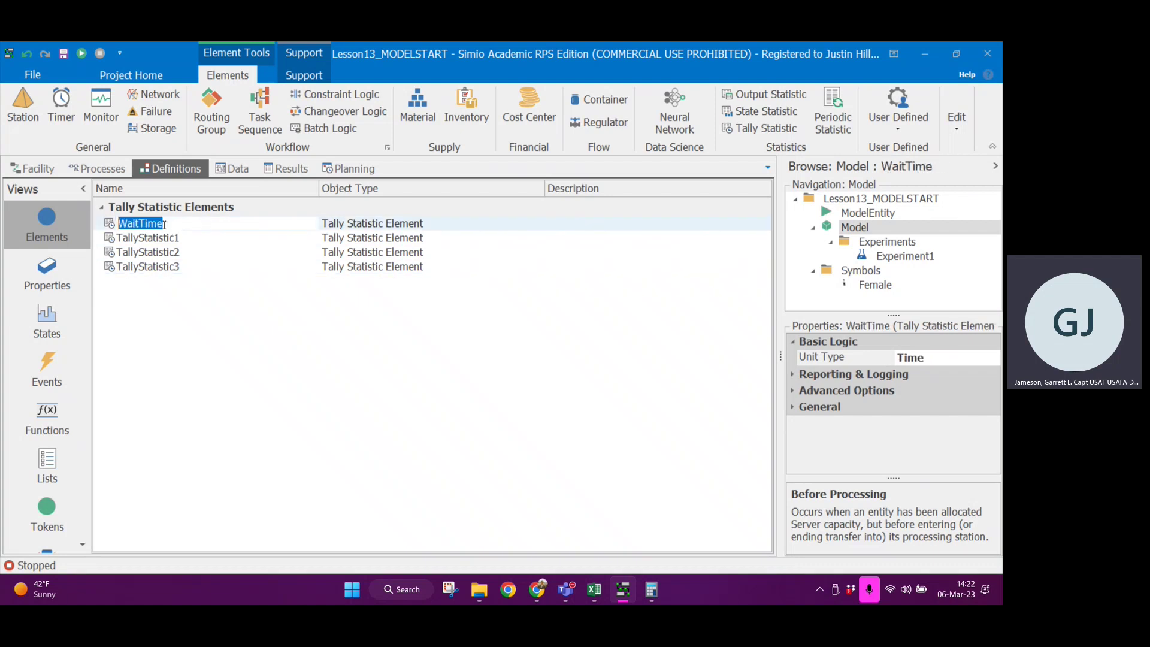
click(792, 407)
click(791, 408)
click(952, 417)
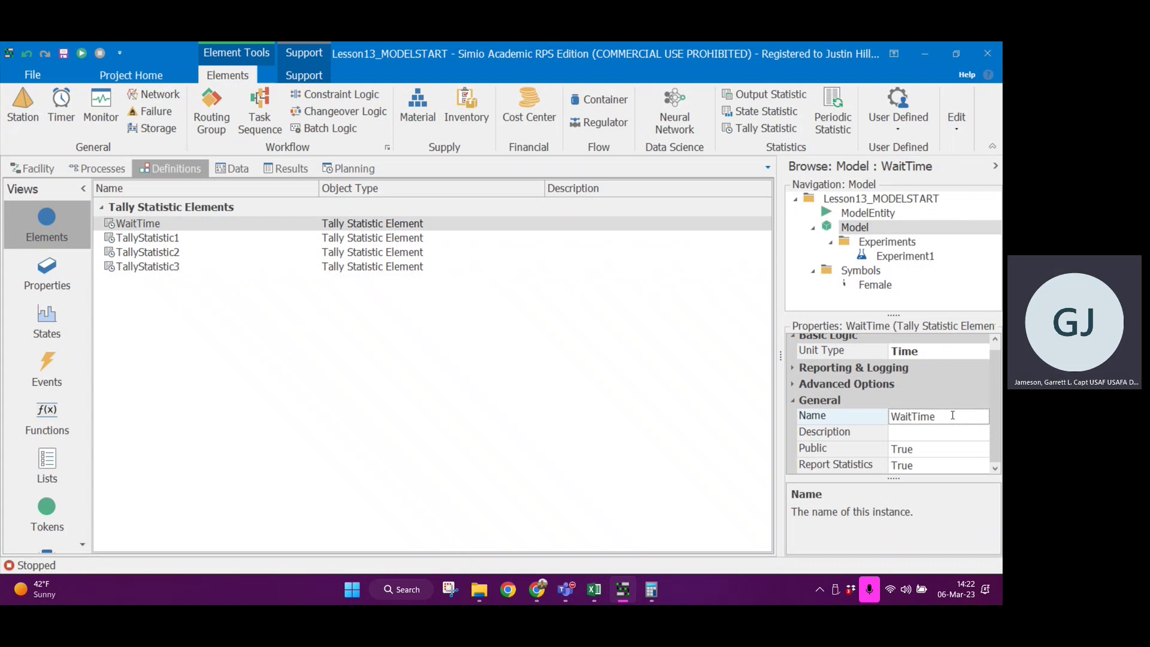
text(Routine)
key(Return)
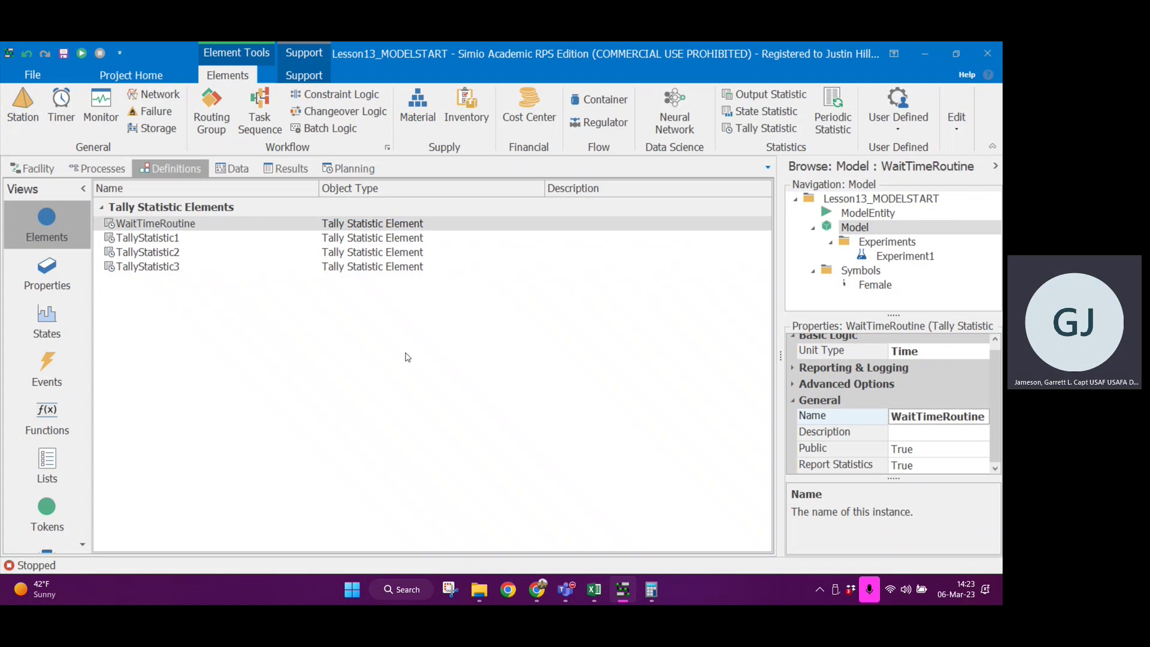
Rename TallyStatistic1 to WaitTimeModerate and TallyStatistic2 to WaitTimeSevere.
click(182, 240)
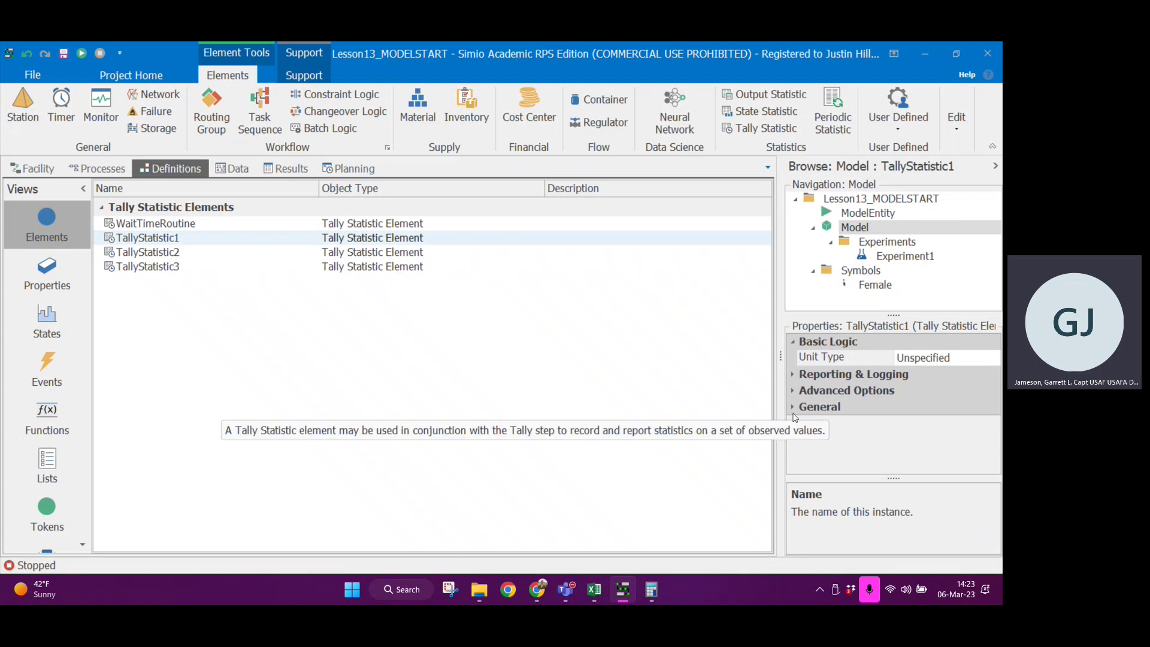
click(795, 409)
click(933, 420)
text(WaitTimeModerate)
key(Return)
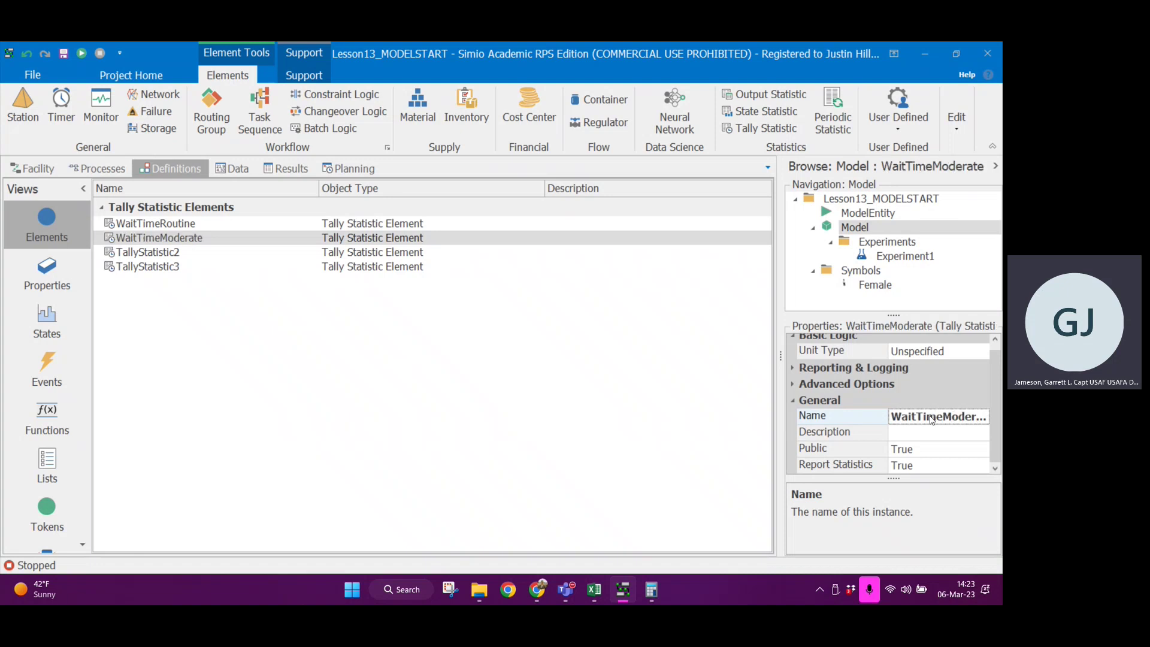
click(175, 254)
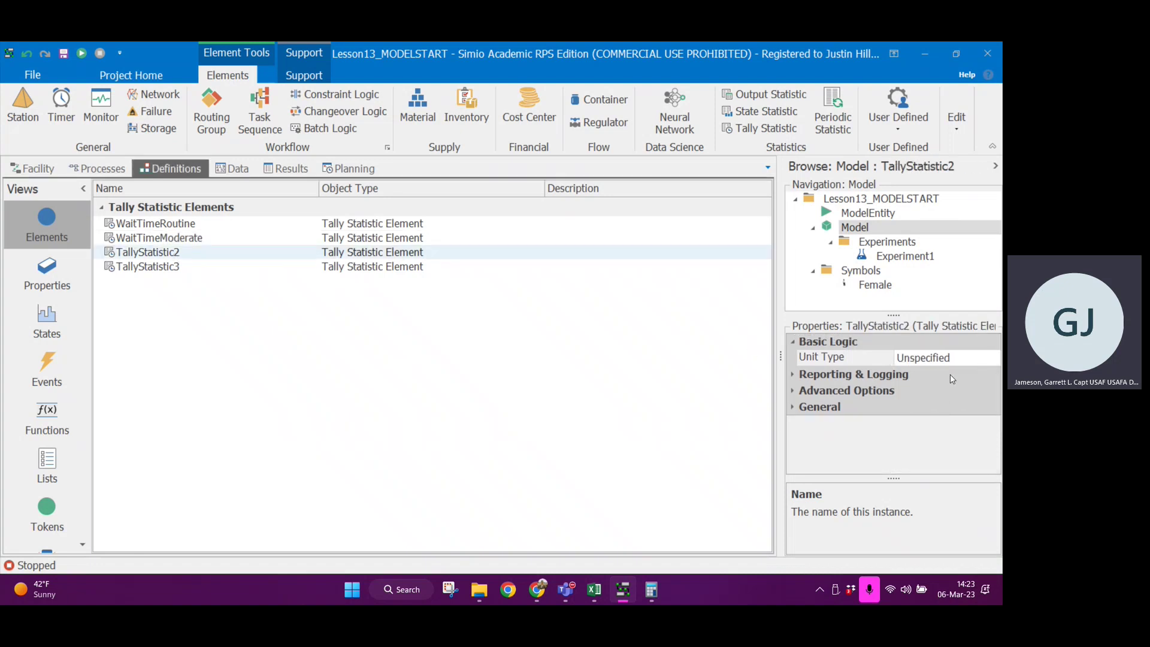
click(920, 413)
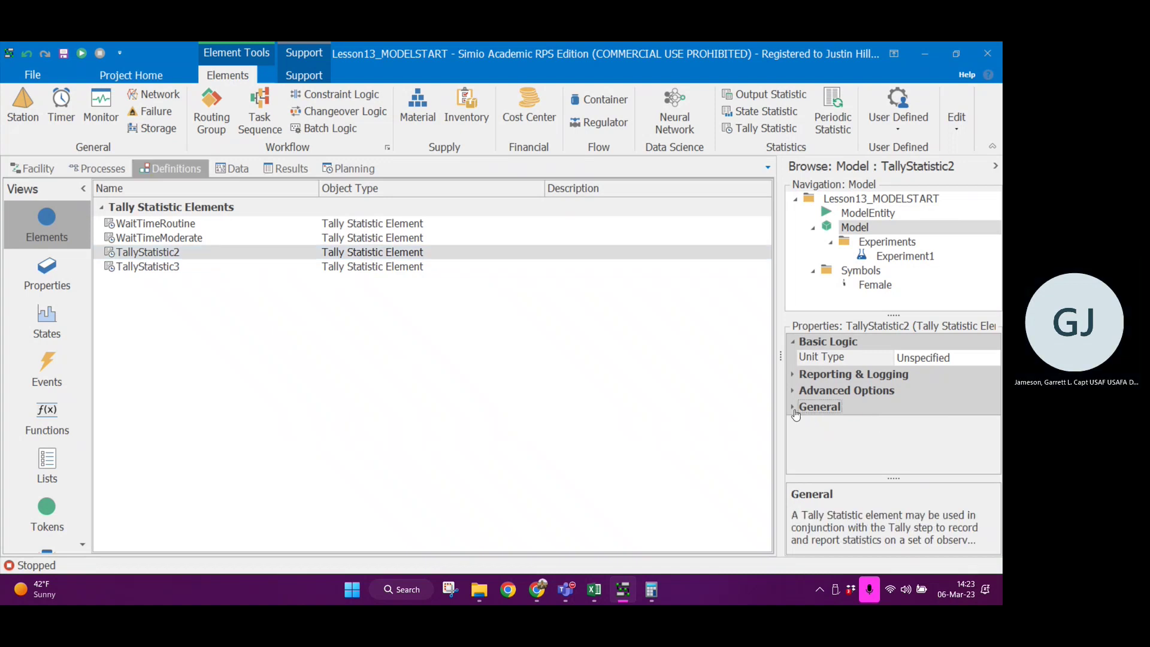
double_click(923, 410)
click(933, 418)
text(W)
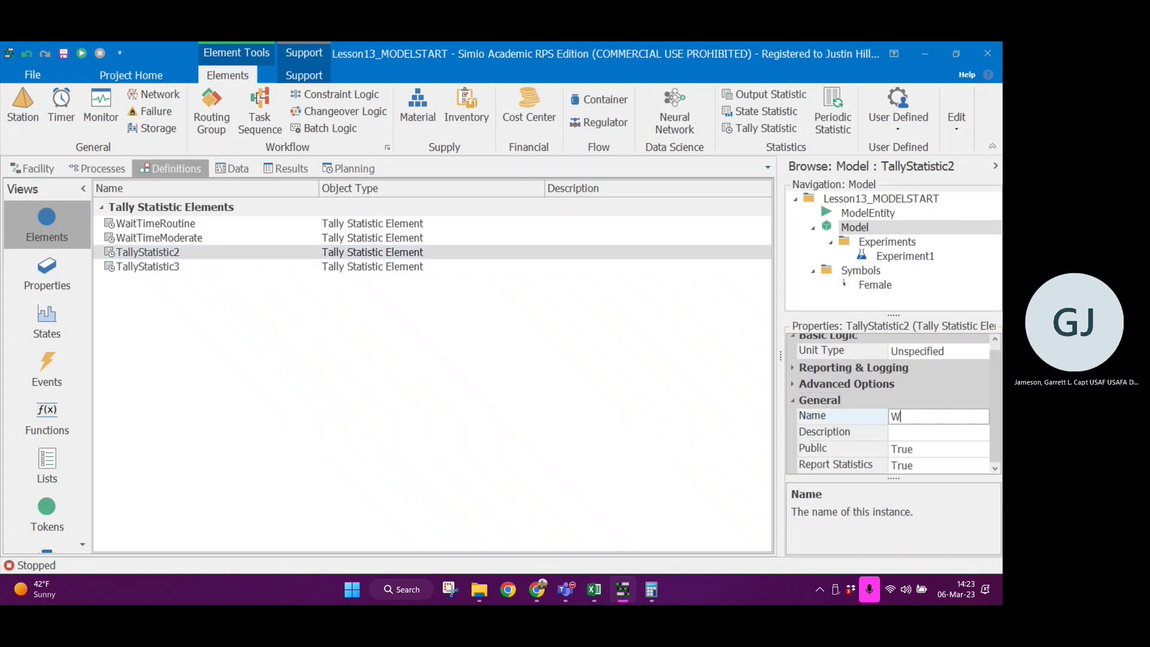
text(aitTimeSevere)
key(Return)
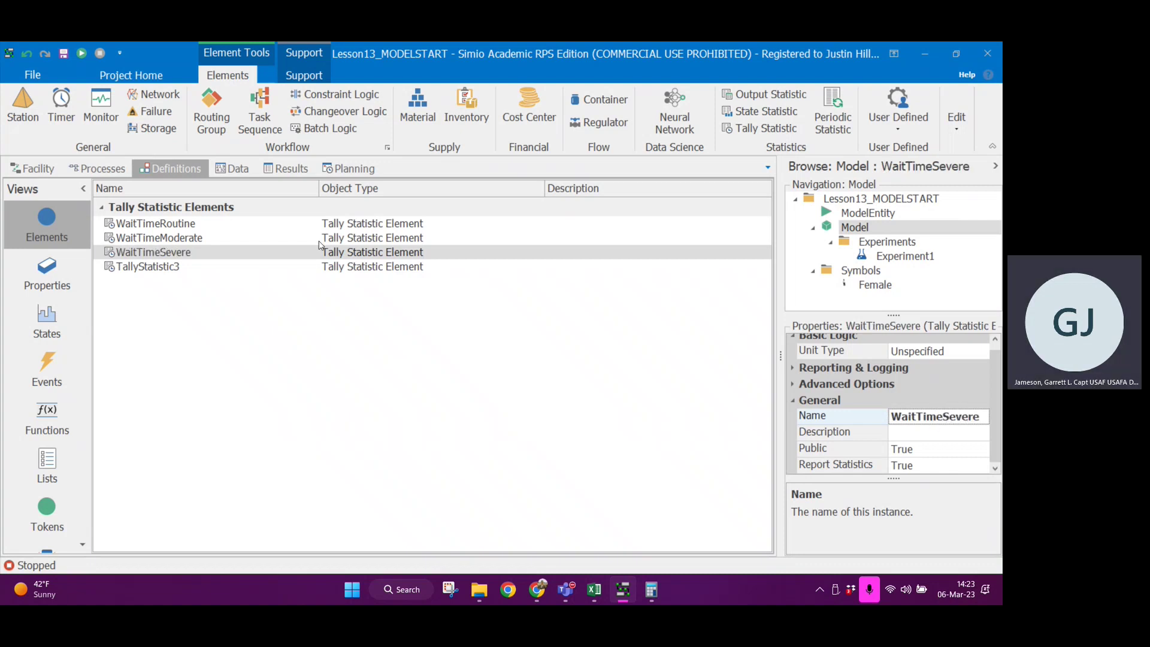
Rename TallyStatistic3 to WaitTimeUrgent and set its unit type to Time.
click(184, 271)
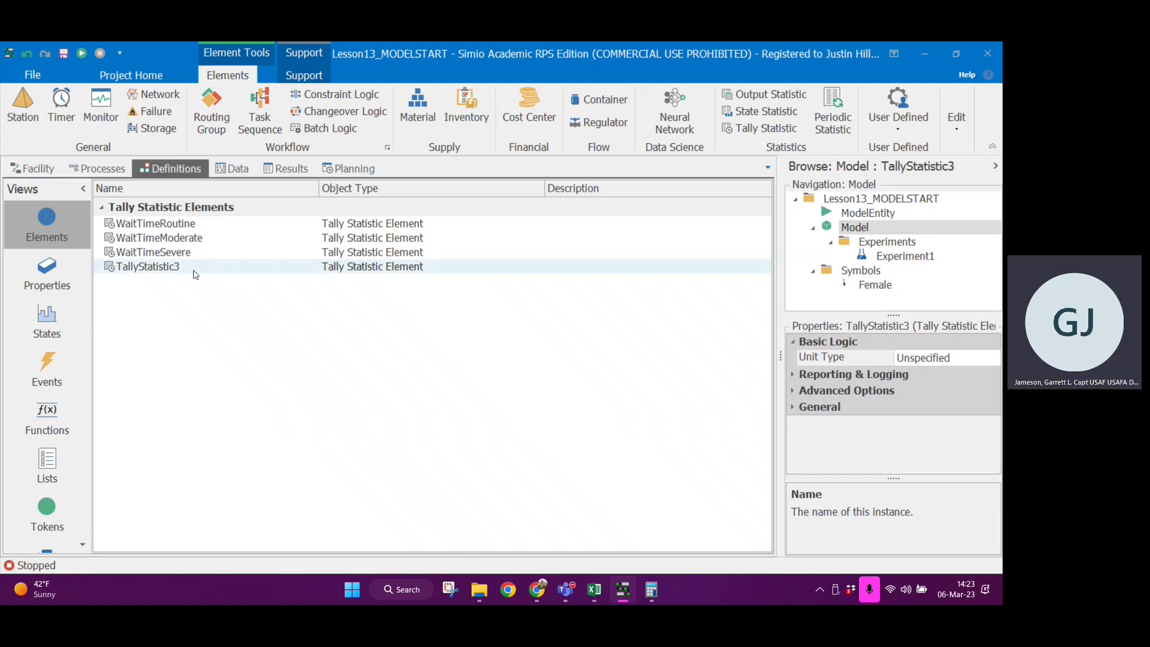
click(794, 407)
click(924, 416)
text(WaitTimeUrgent)
key(Return)
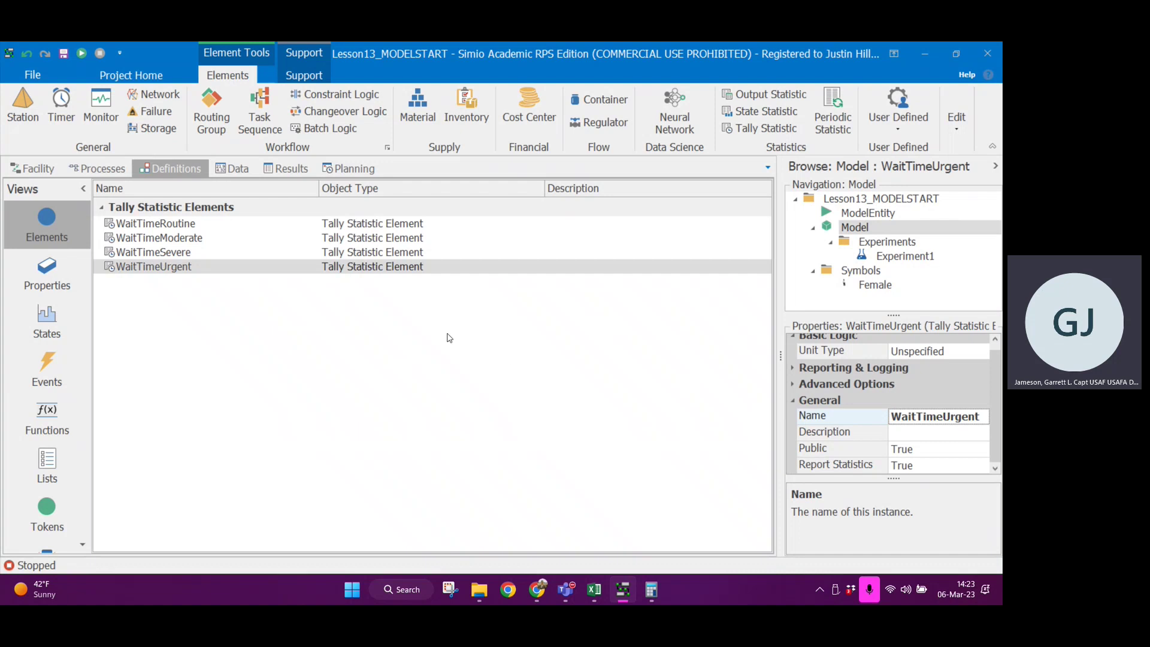
click(923, 353)
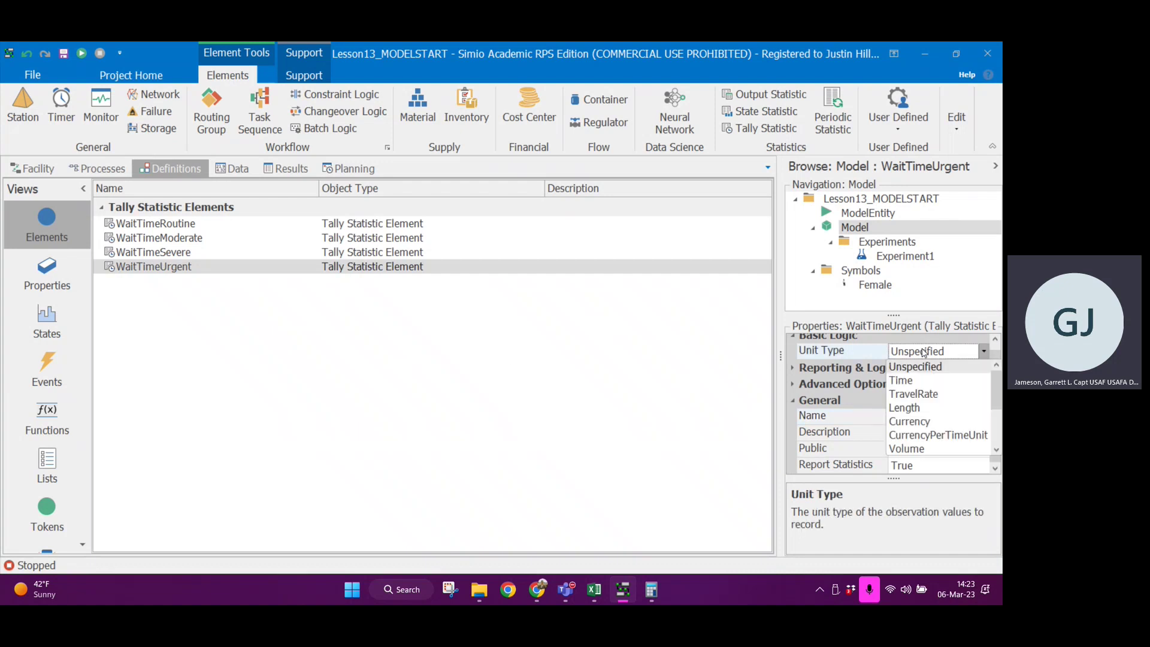
click(930, 383)
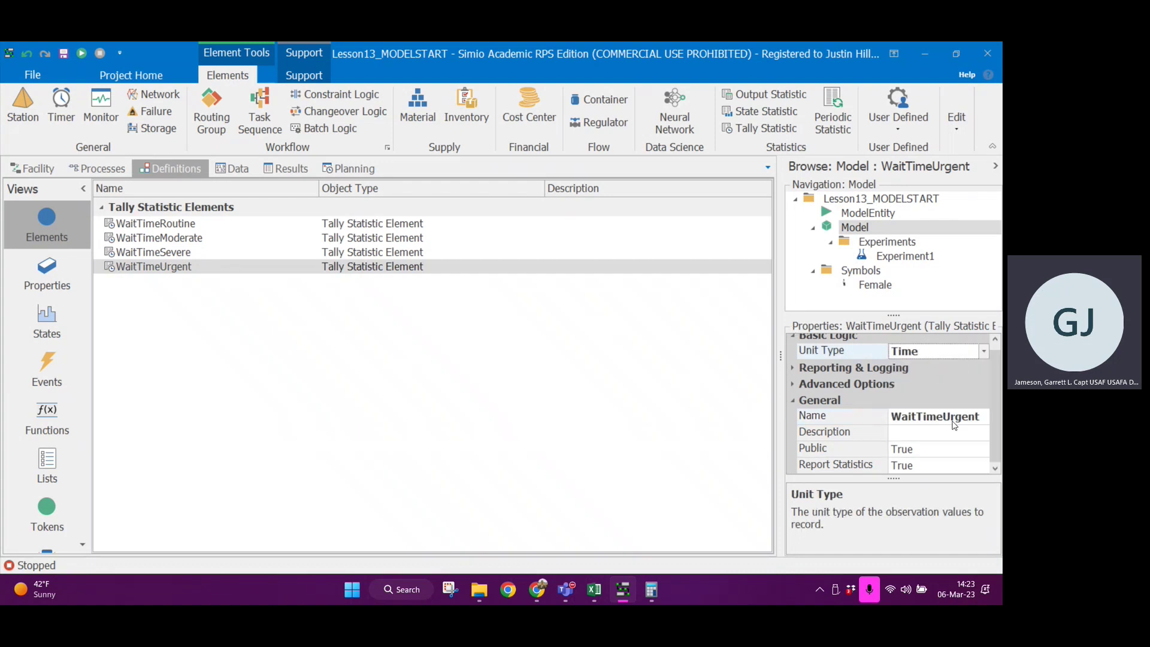
Set the unit type of WaitTimeSevere and WaitTimeModerate to Time.
scroll(956, 417, up, 1)
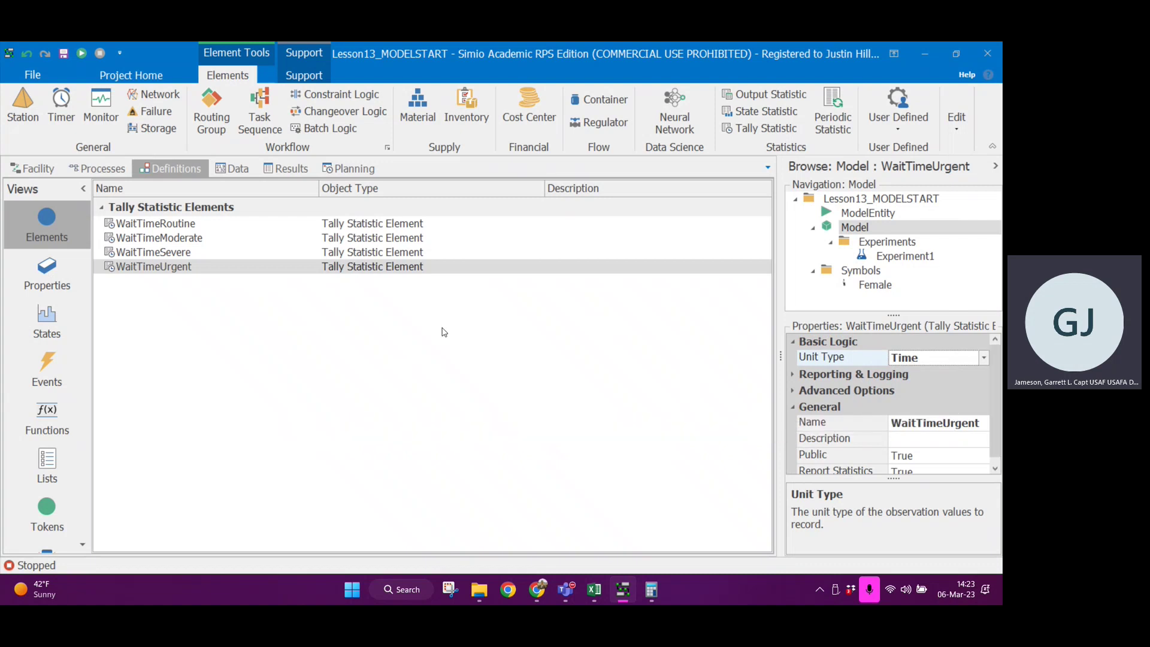
click(170, 257)
click(966, 360)
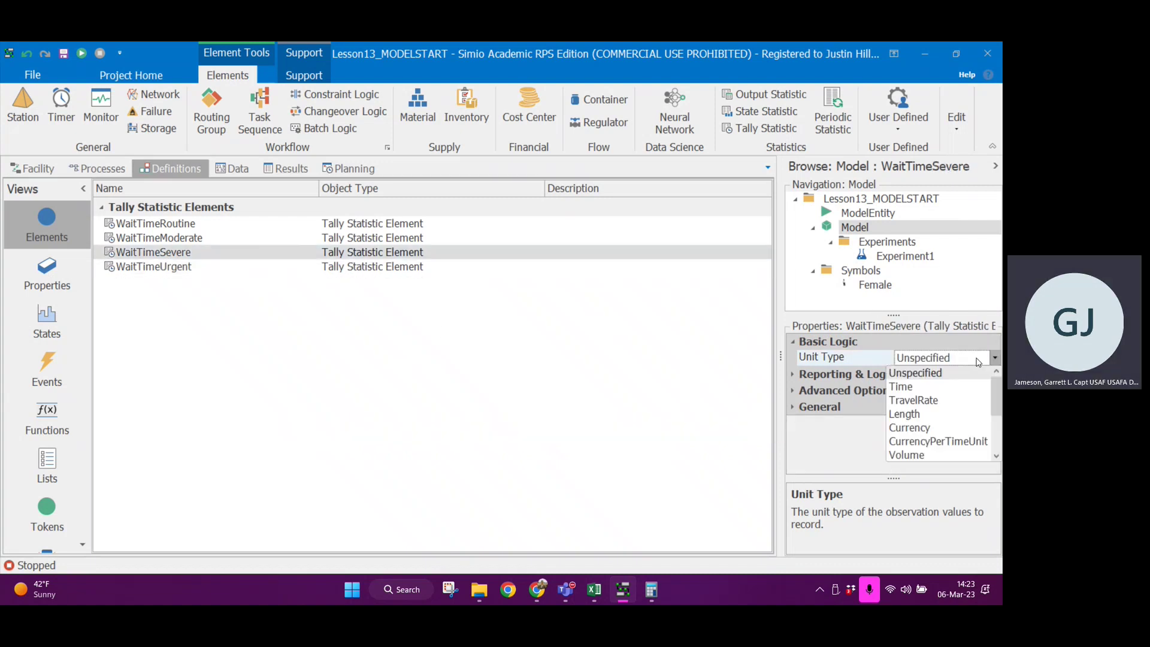
click(918, 387)
click(221, 240)
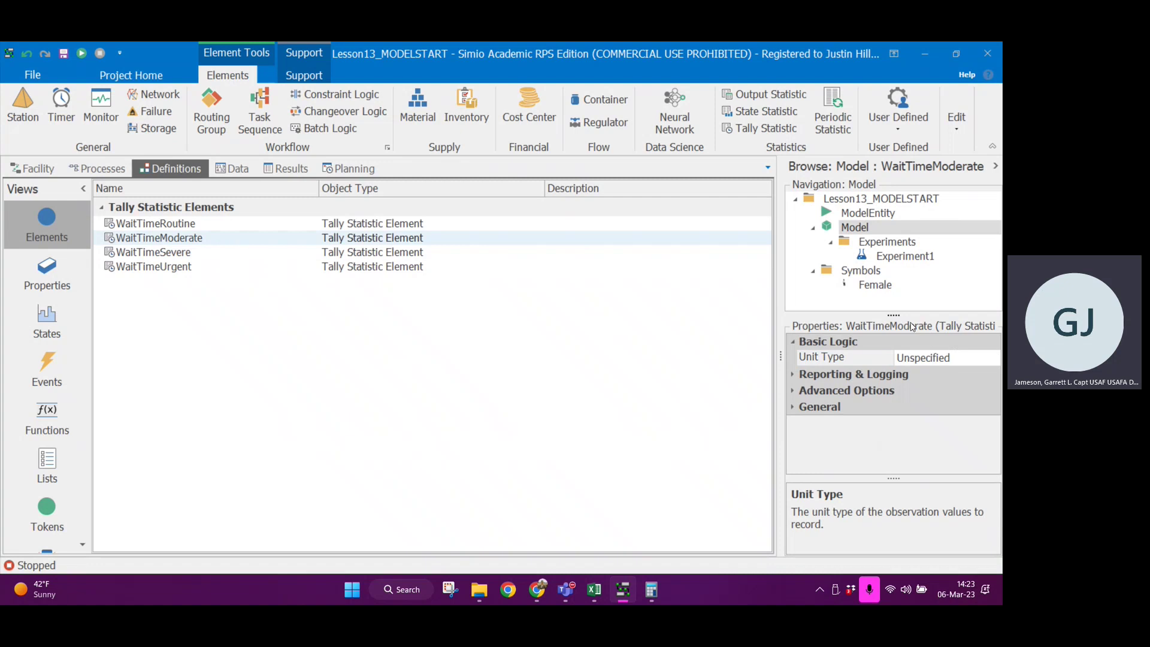
click(948, 362)
click(919, 385)
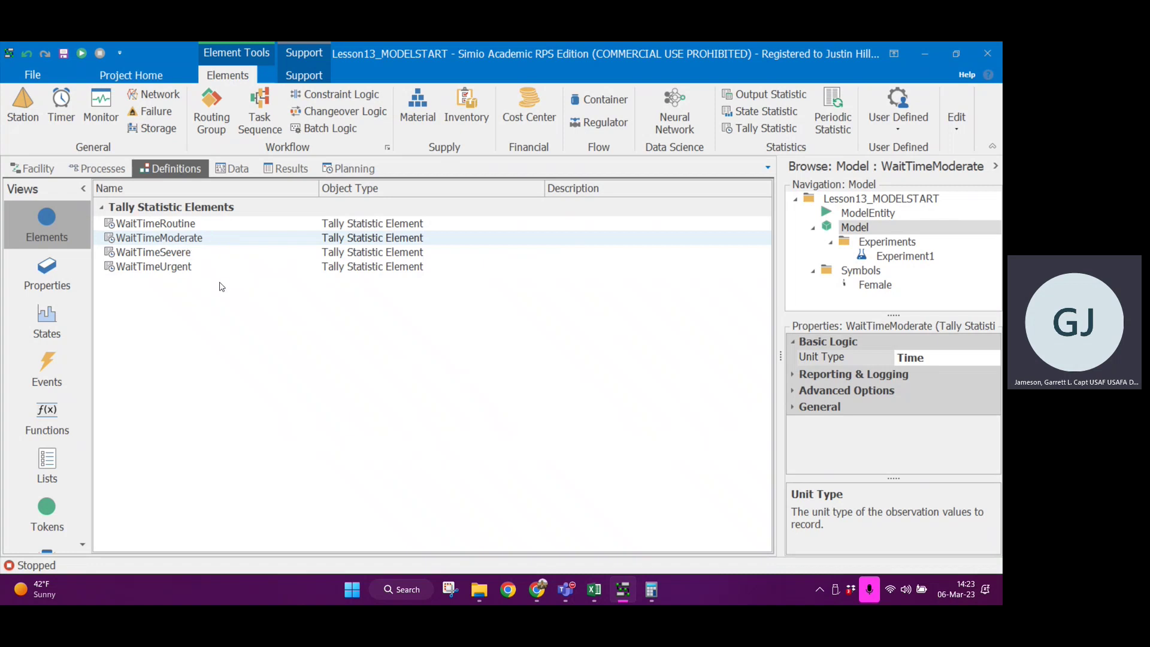
Insert Decide1 before Tally1 with condition ModelEntity.EntityType == Routine.
click(108, 168)
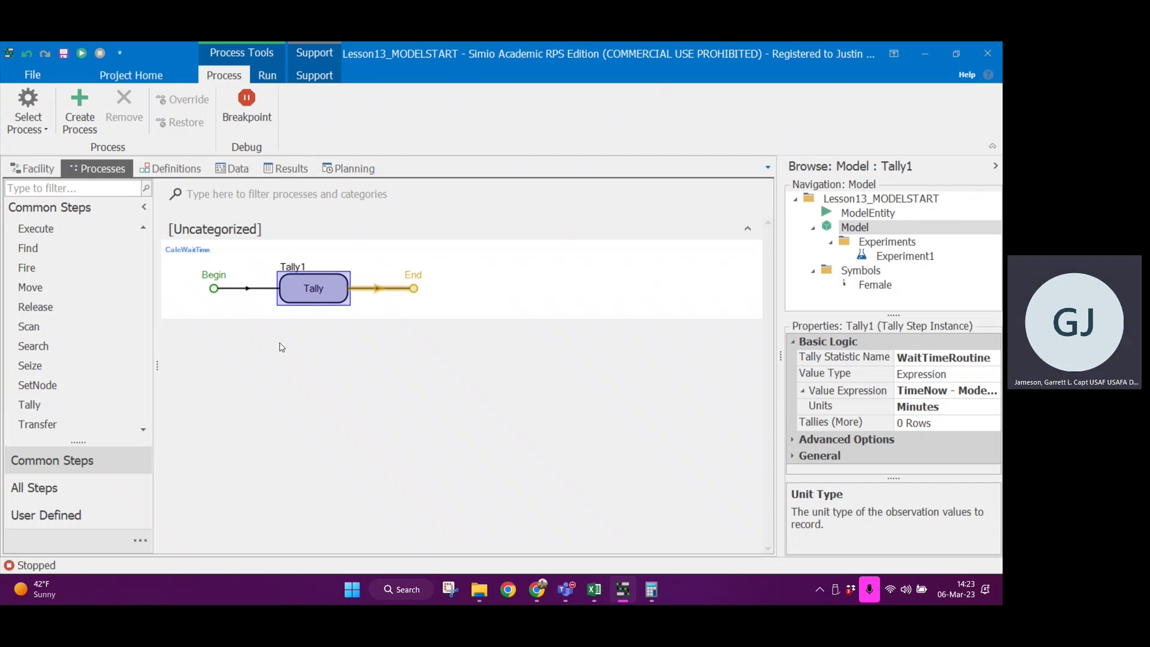
scroll(48, 334, up, 1)
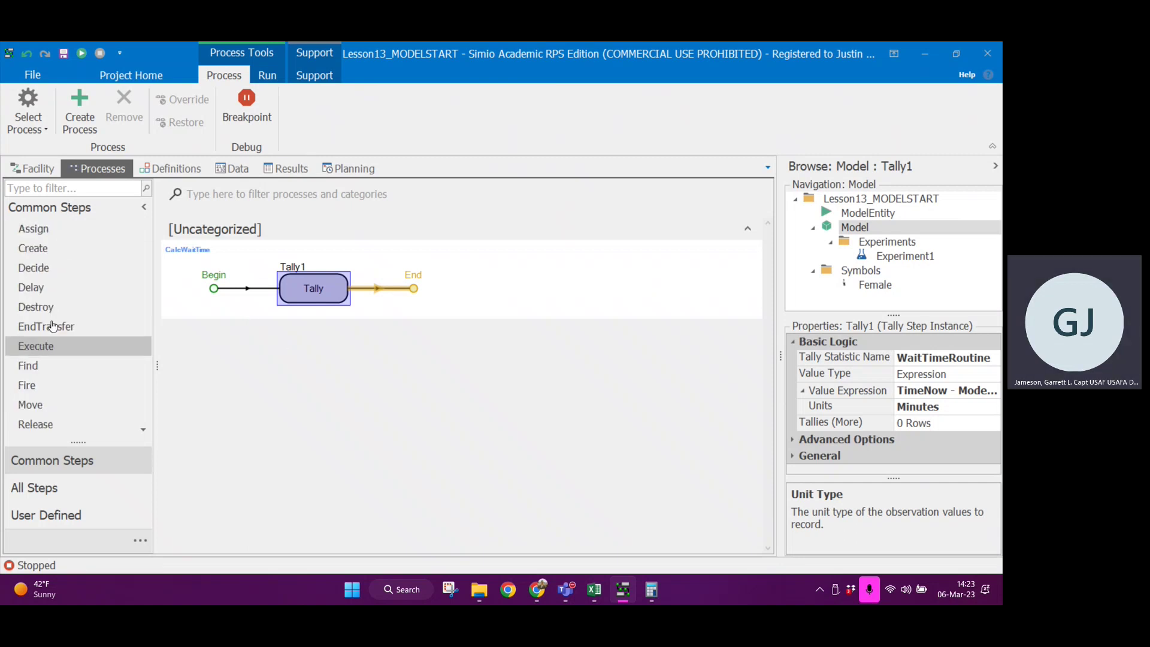
drag(53, 268, 304, 287)
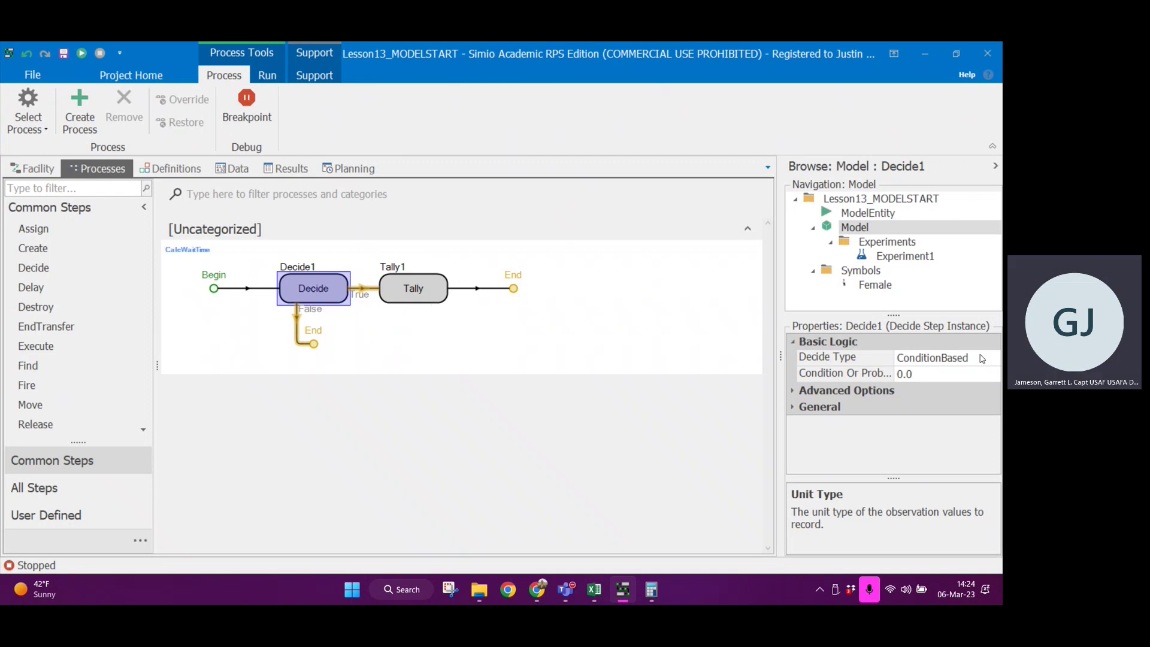
click(932, 376)
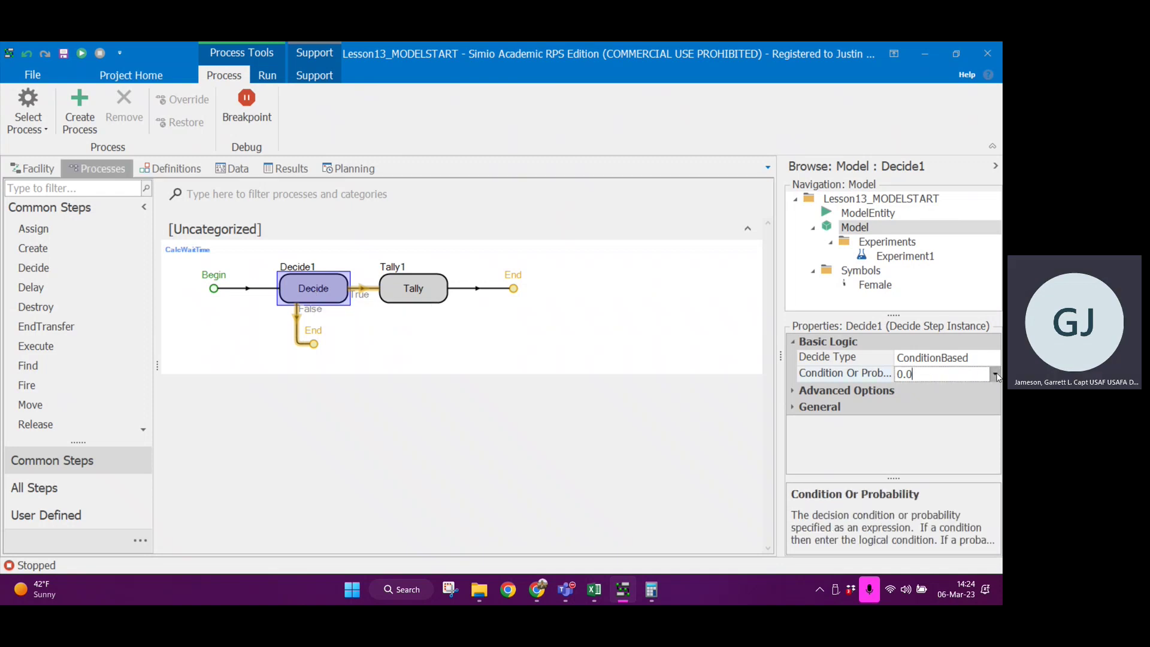
click(996, 376)
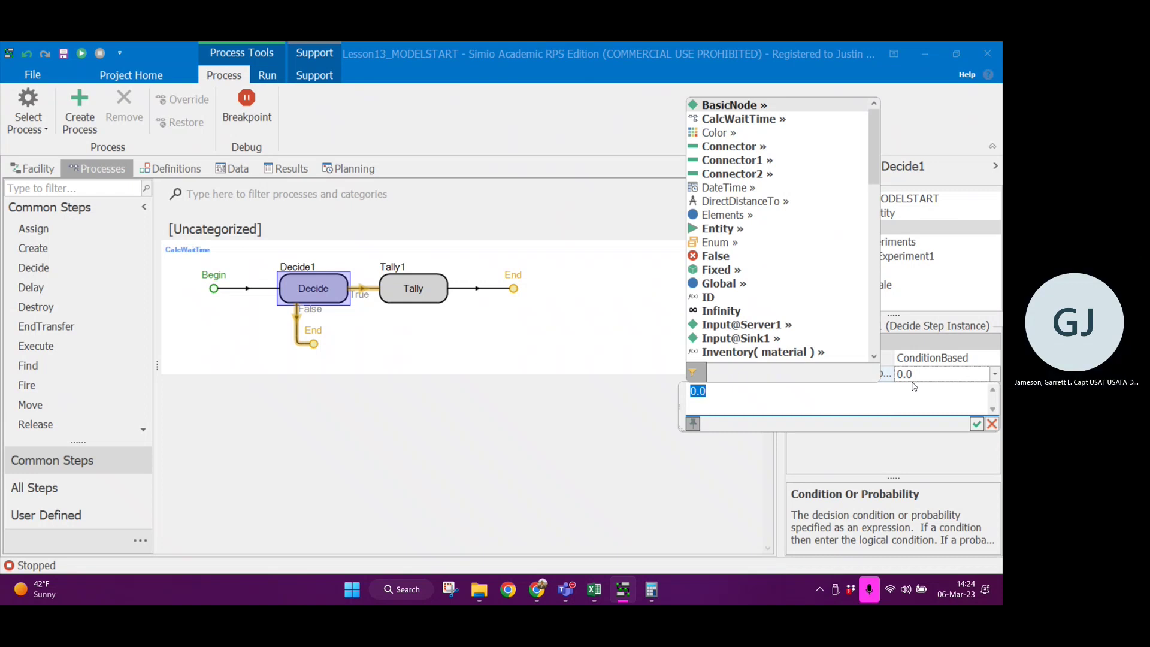
text(ModelEntity.en)
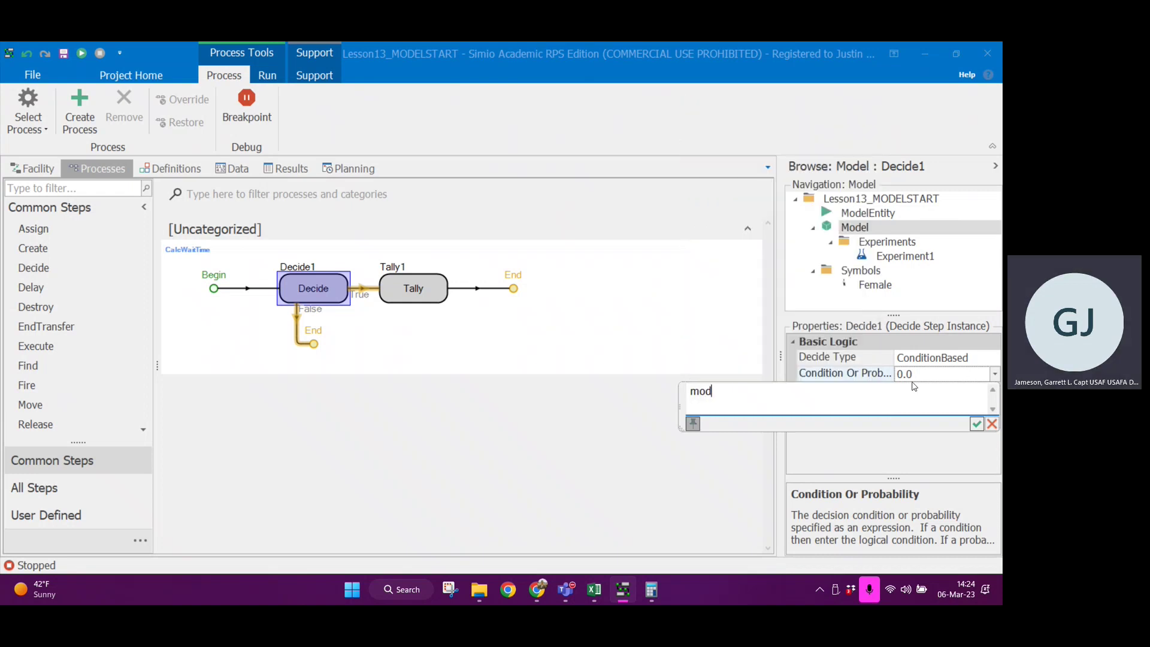
key(Tab)
text(==)
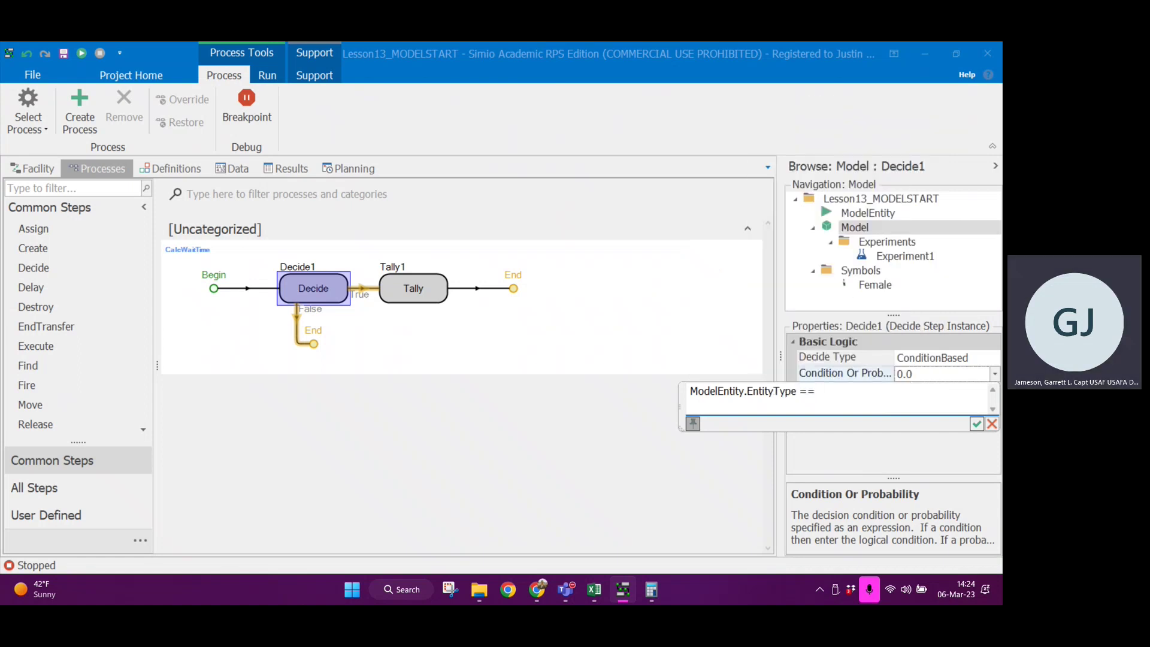
text( Rou)
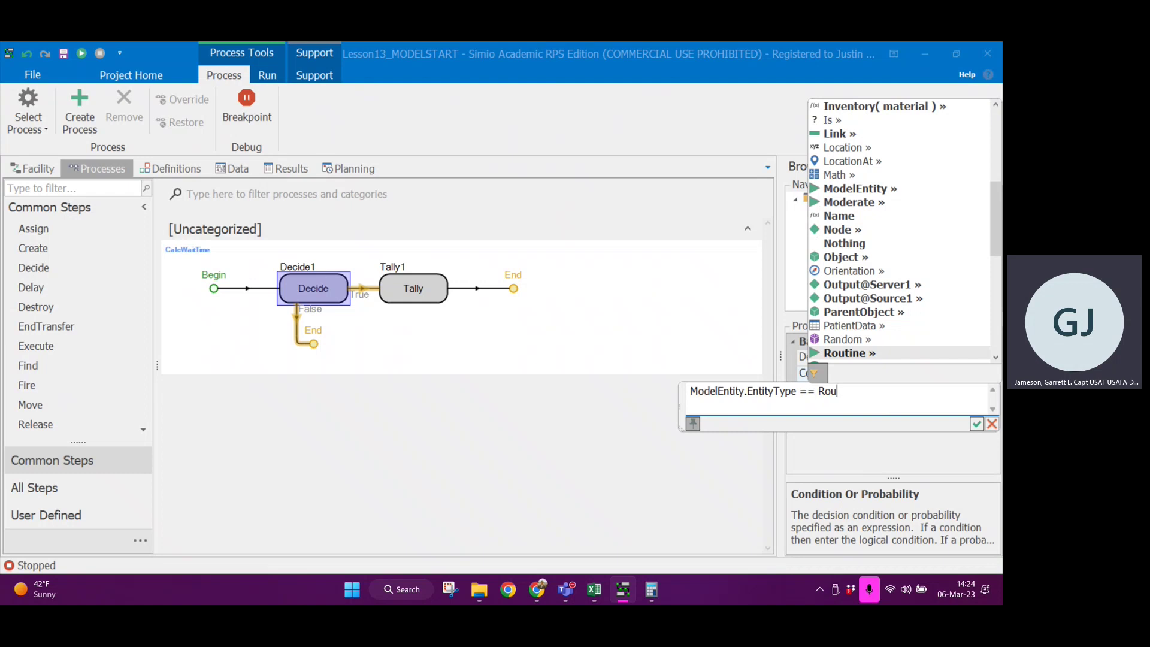
key(Tab)
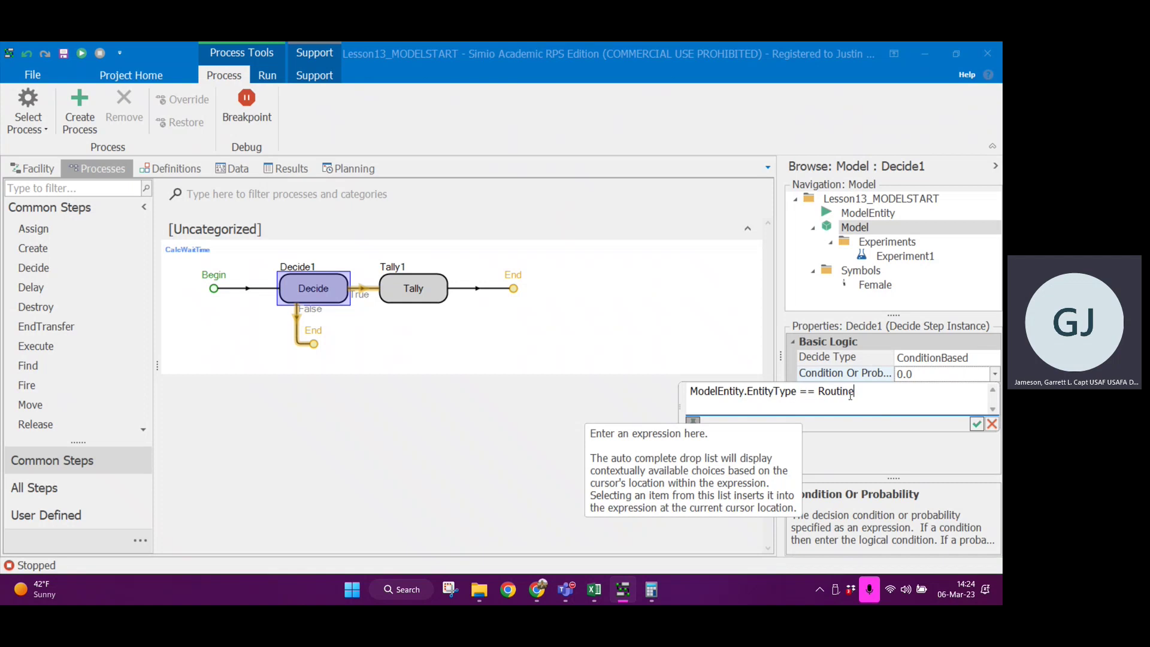
click(977, 424)
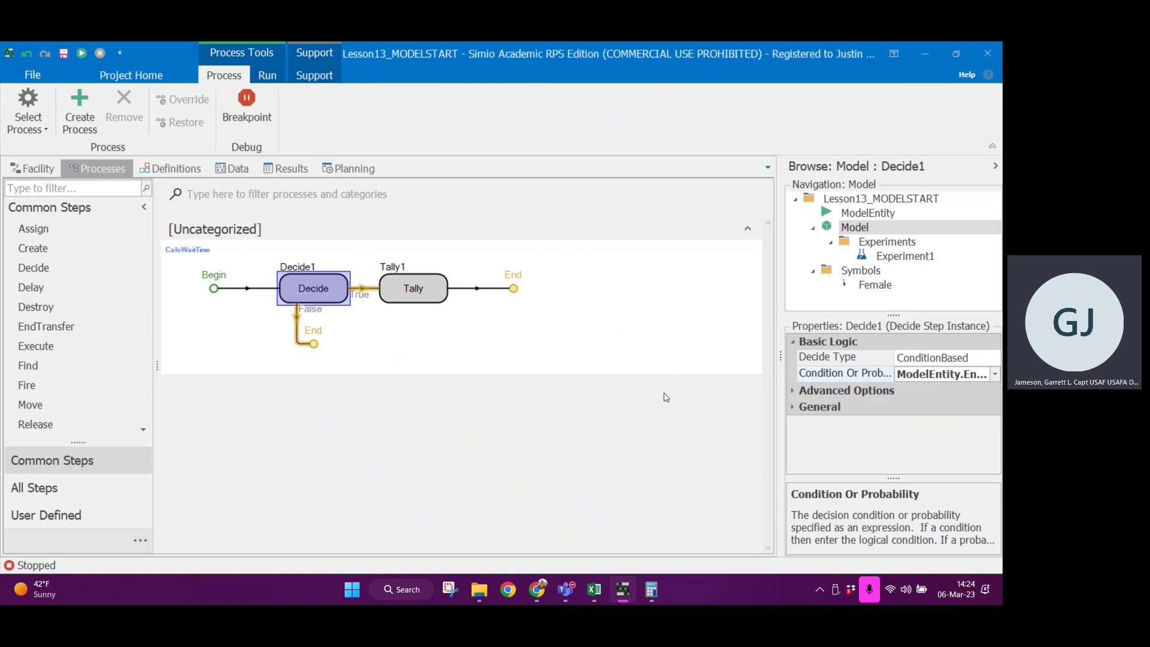
click(421, 295)
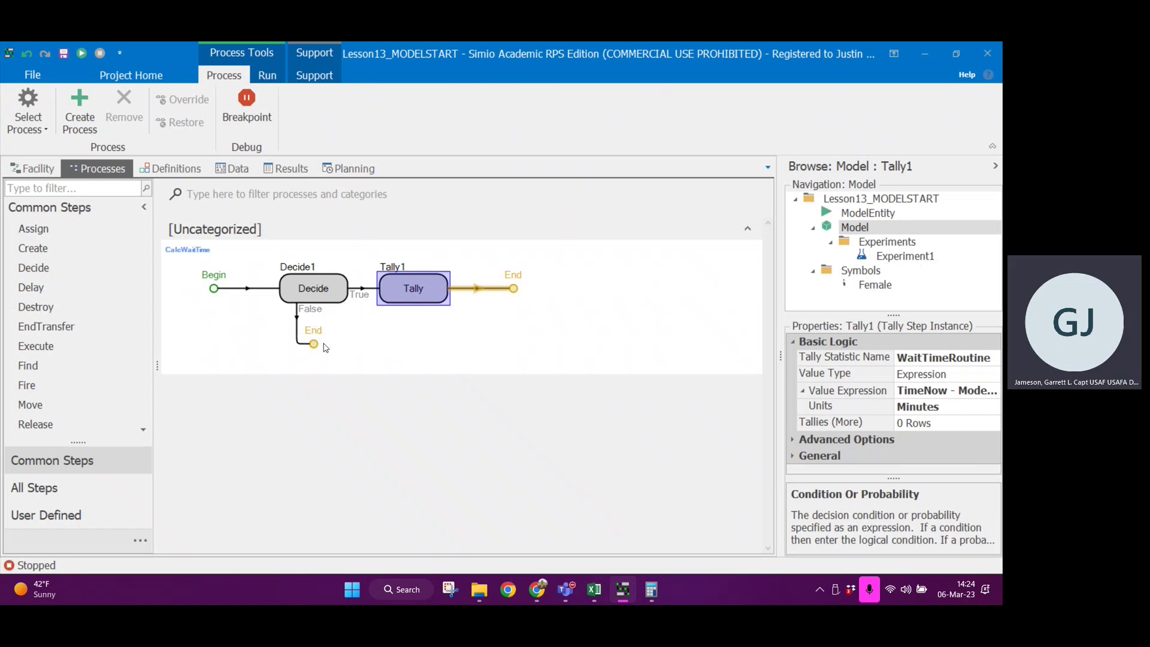
Add Decide2 on Decide1's False branch and copy Decide1's condition expression.
drag(53, 268, 314, 340)
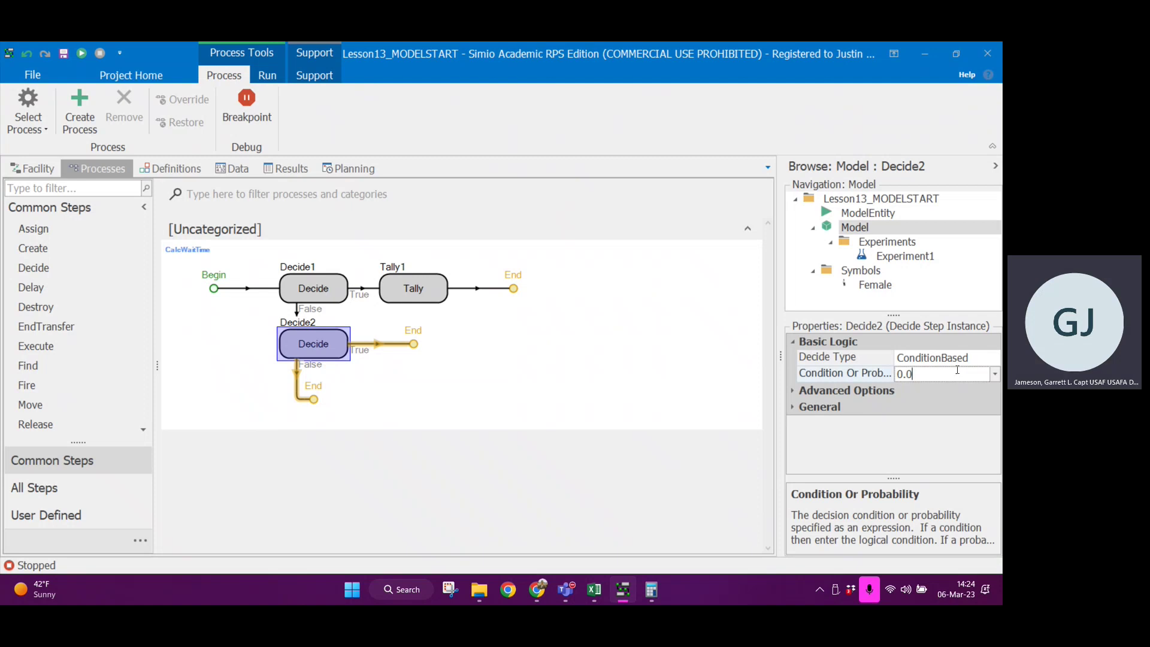
click(309, 287)
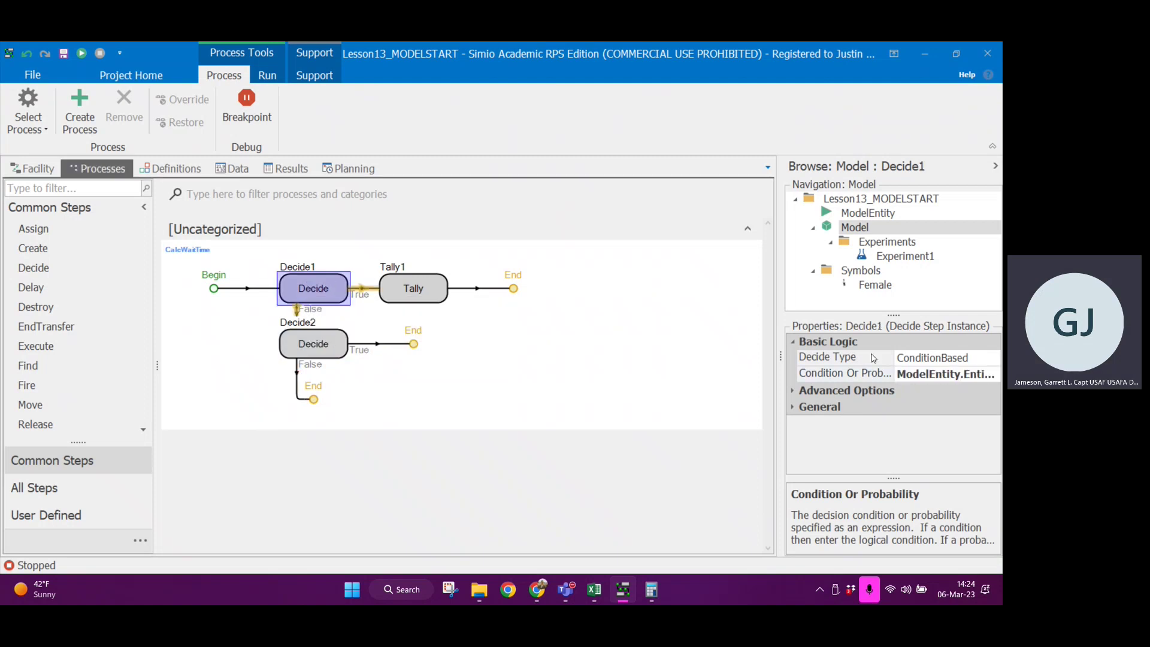
click(945, 373)
double_click(945, 373)
triple_click(945, 372)
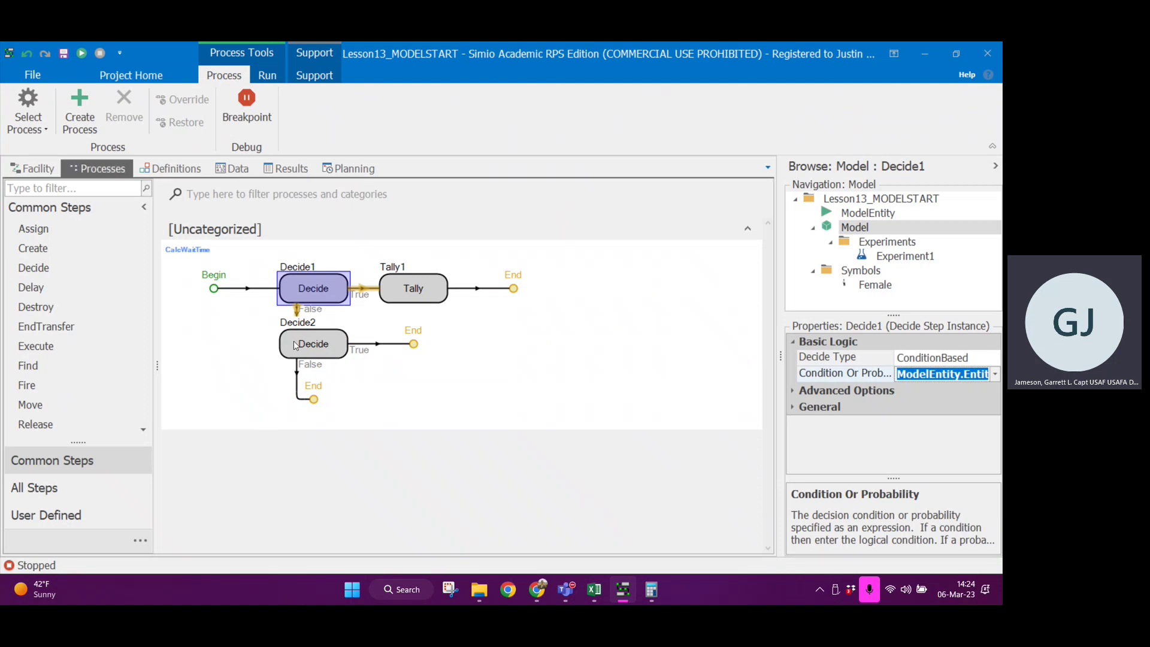
Paste the condition into Decide2, changing it to ModelEntity.EntityType == Moderate.
click(297, 346)
click(935, 375)
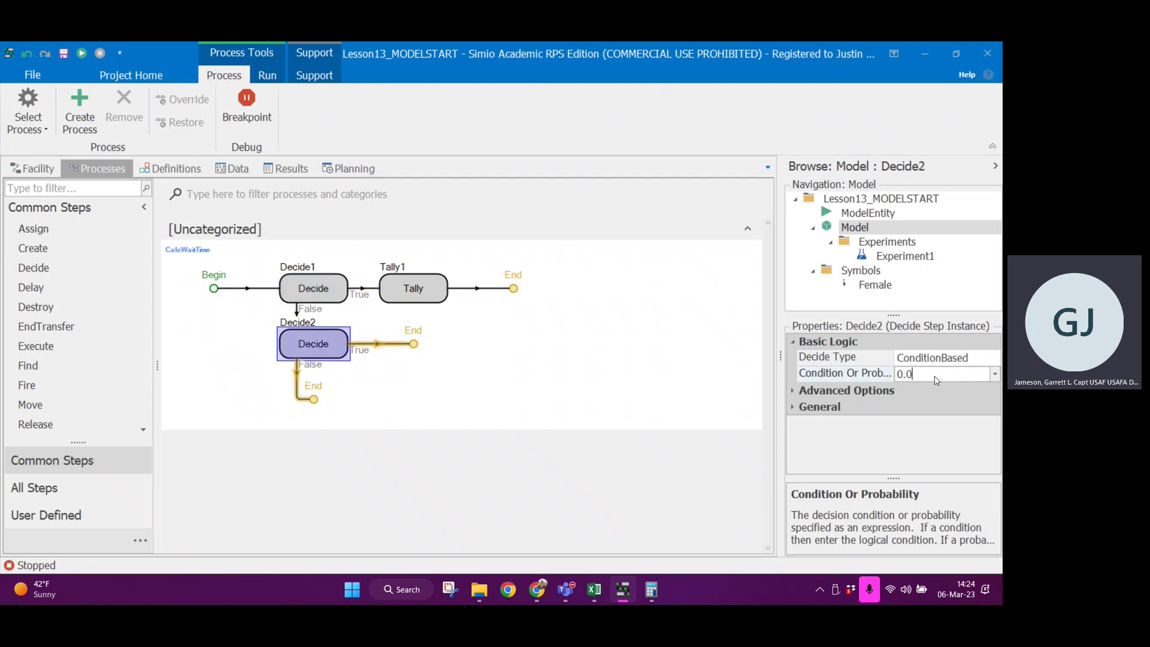
click(995, 375)
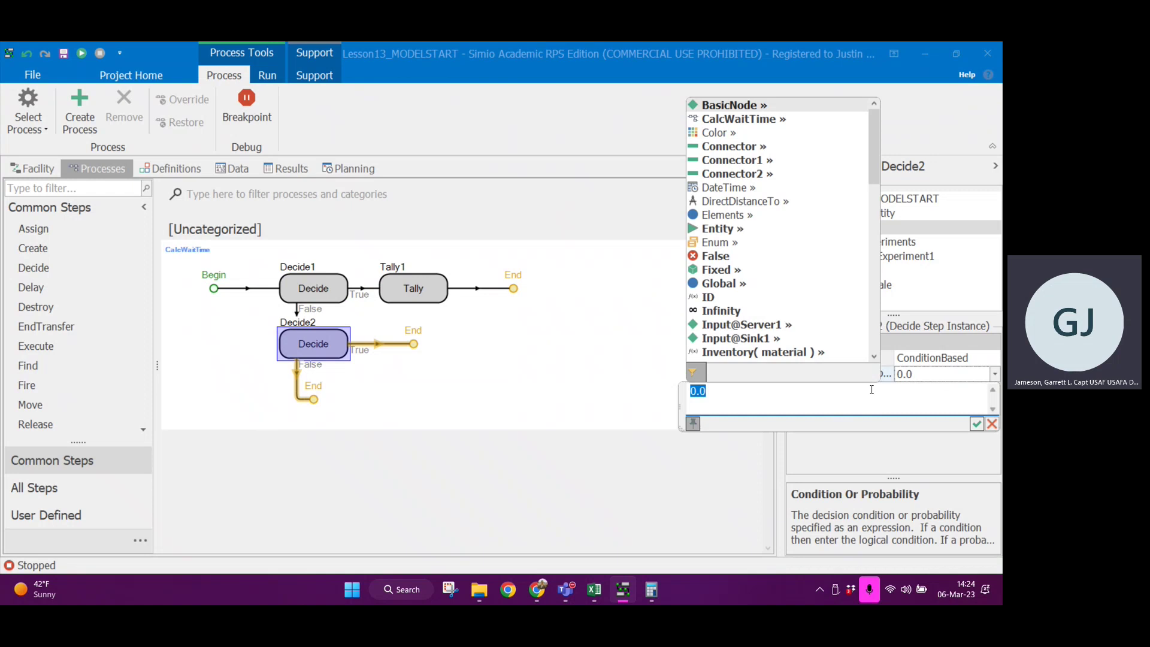
text(ModelEntity.EntityType == Routine)
key(BackSpace)
key(BackSpace)
key(BackSpace)
text(Moderate)
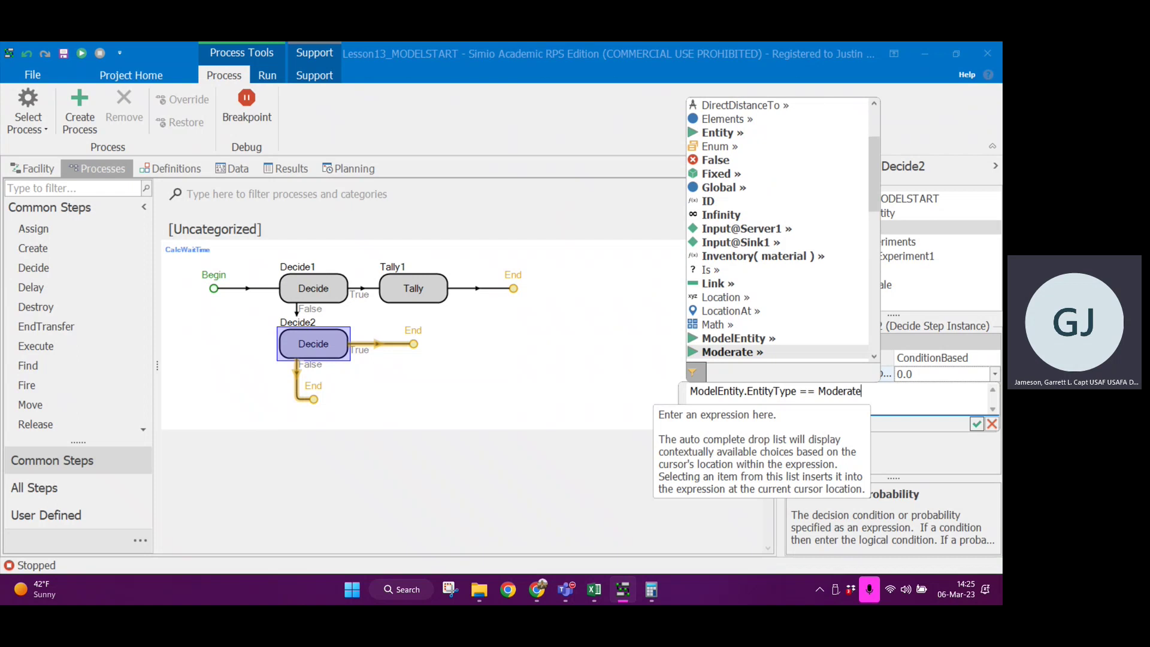
click(901, 391)
key(Return)
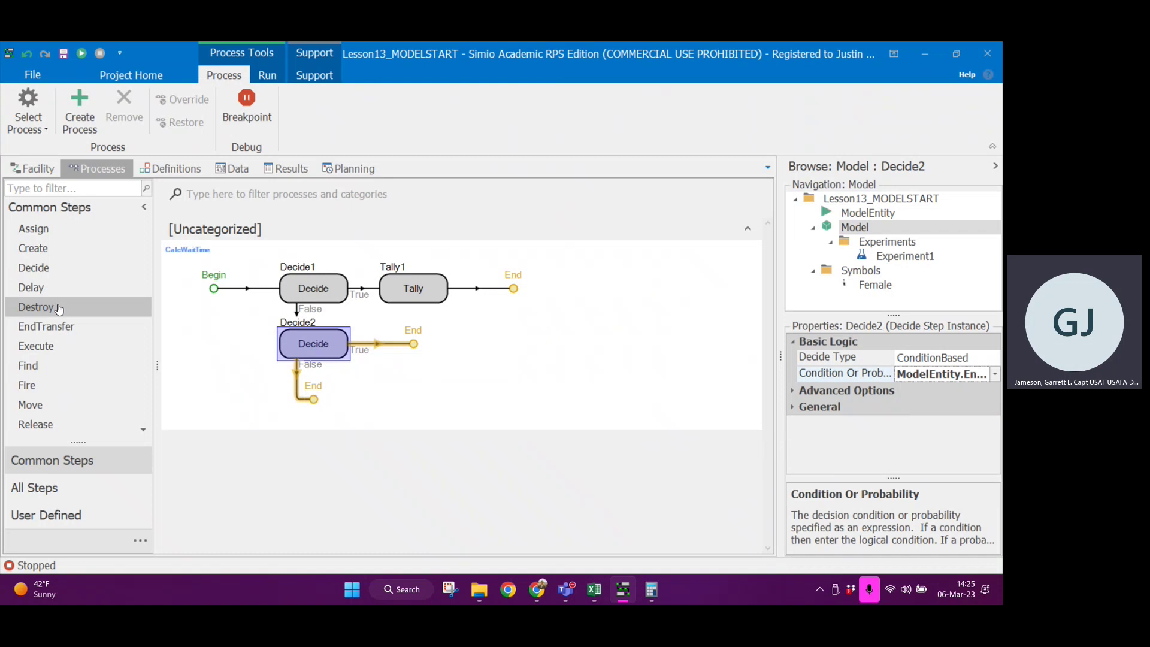
Add Decide3 on Decide2's False branch with condition ModelEntity.EntityType == Urgent.
drag(33, 268, 296, 387)
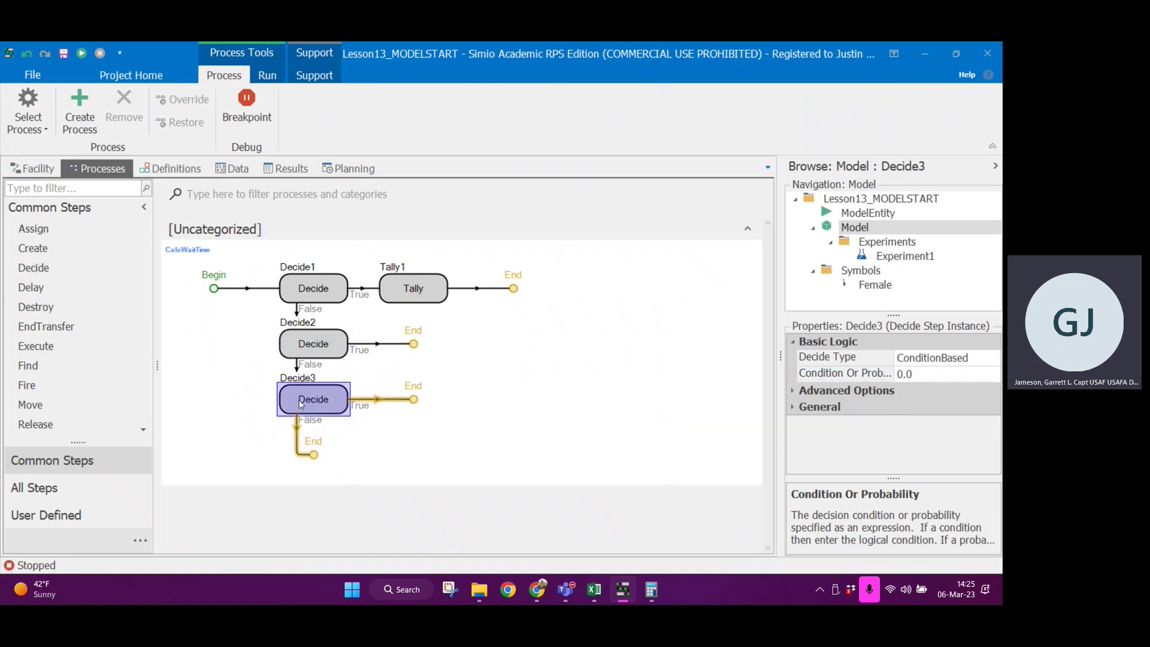
click(961, 375)
click(994, 374)
text(ModelEntity.EntityType == Routine)
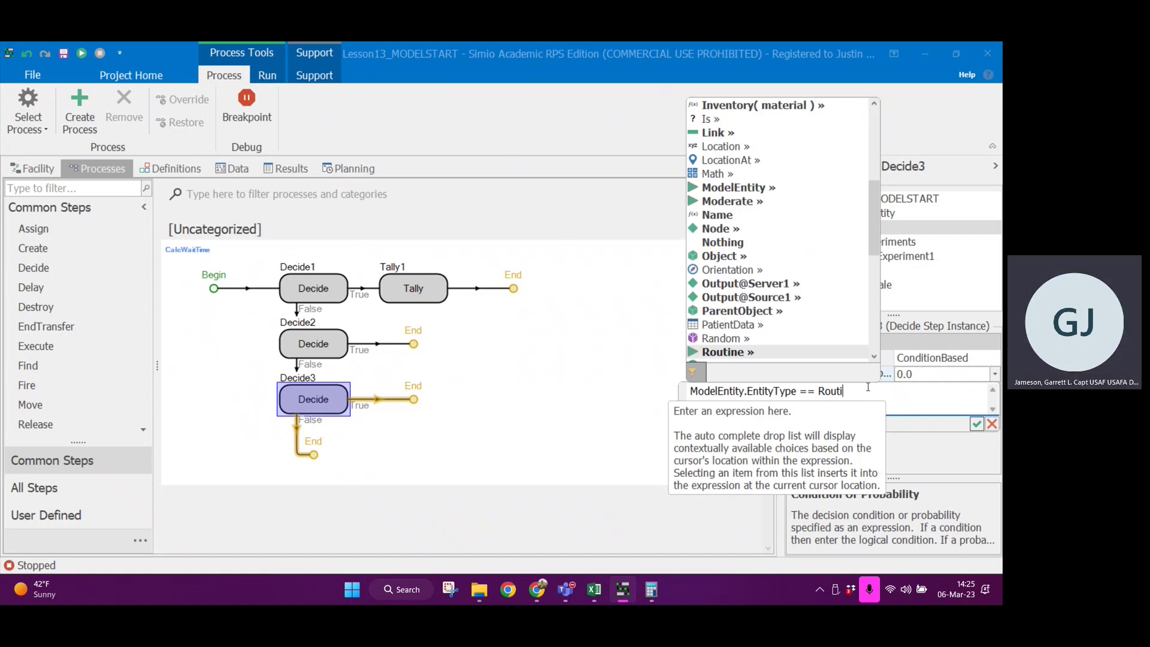
key(BackSpace)
key(BackSpace)
key(BackSpace)
text(Ur)
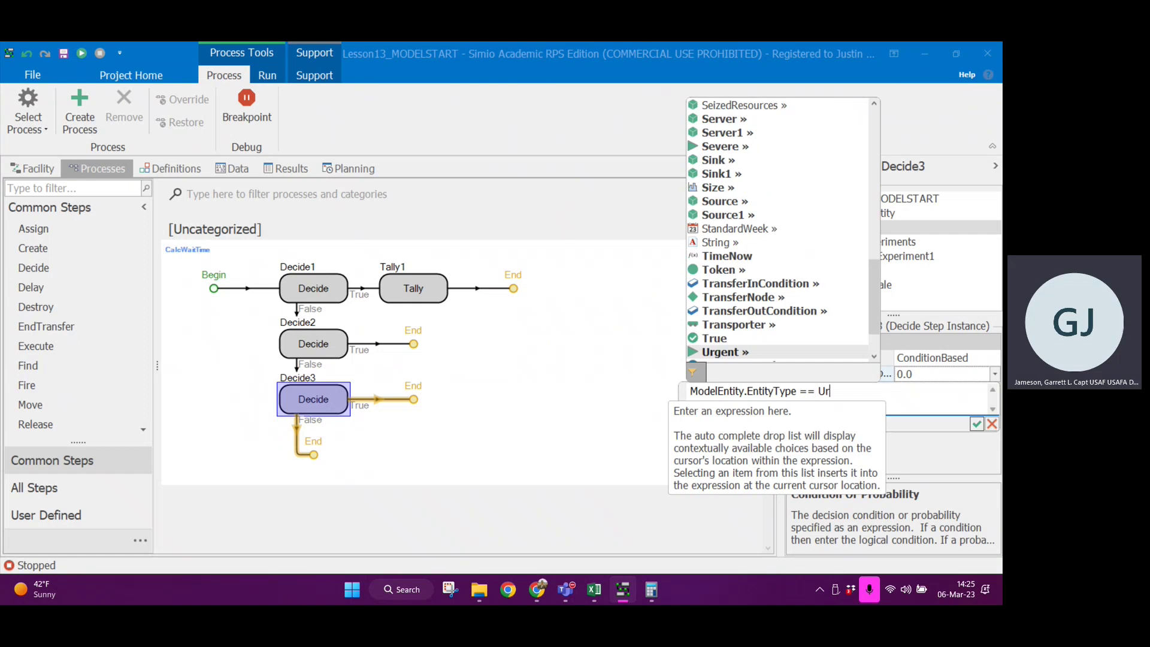
text(gent)
key(Return)
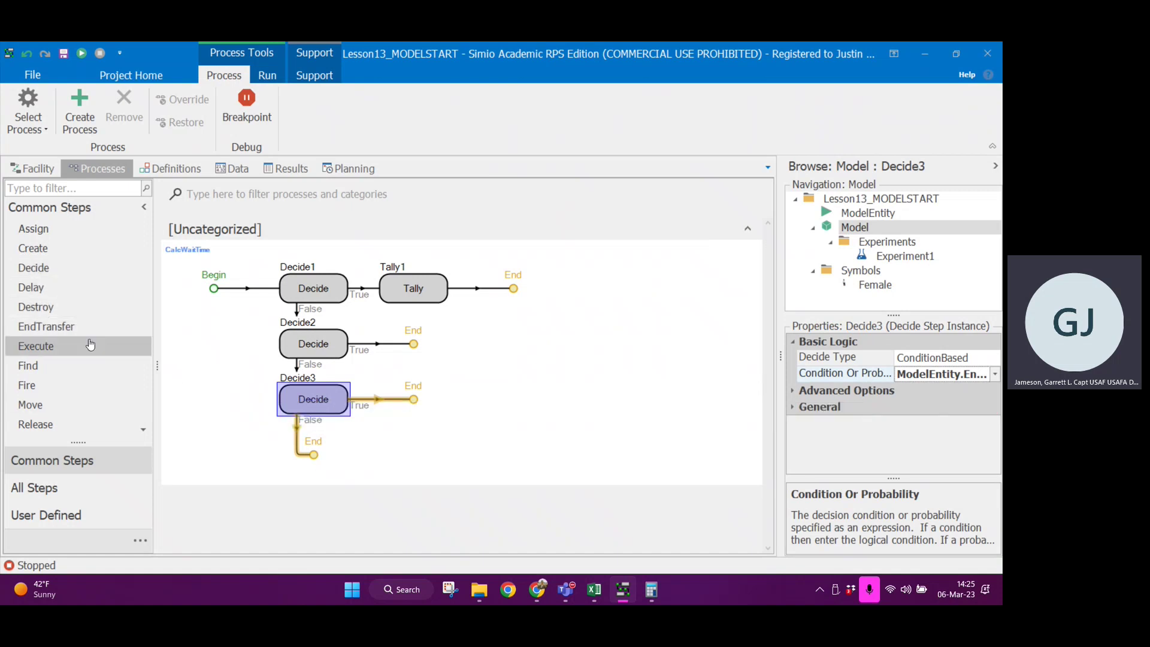
scroll(76, 367, down, 6)
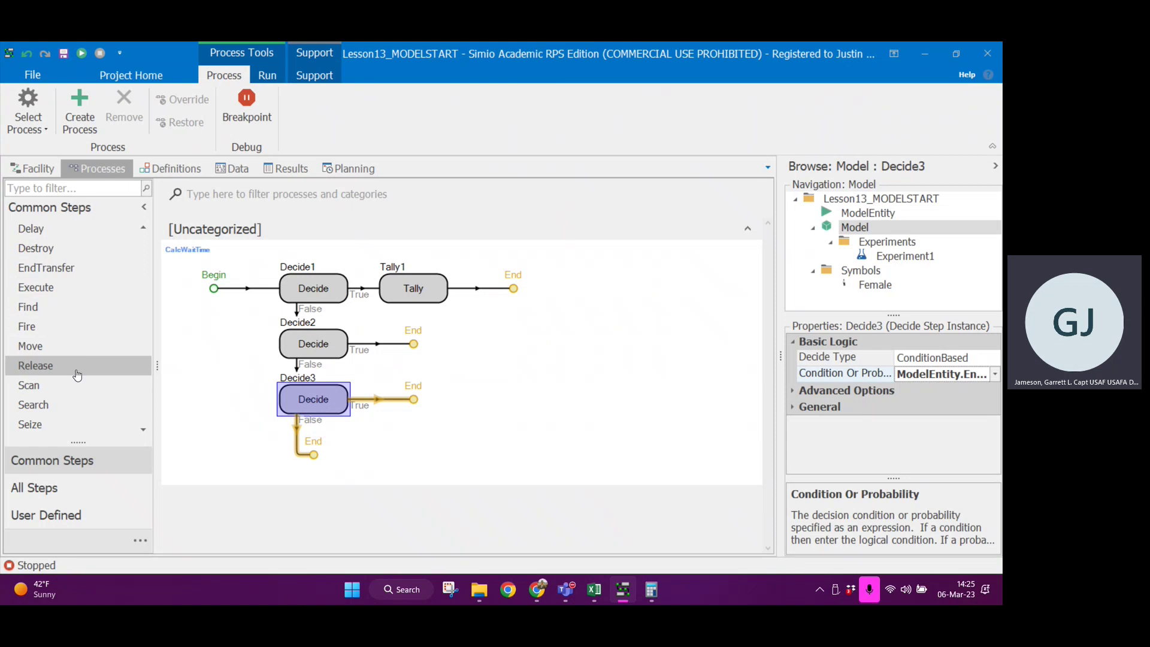
Add Tally2 on Decide2's True branch recording WaitTimeModerate, checking Tally1's expression.
drag(72, 405, 419, 353)
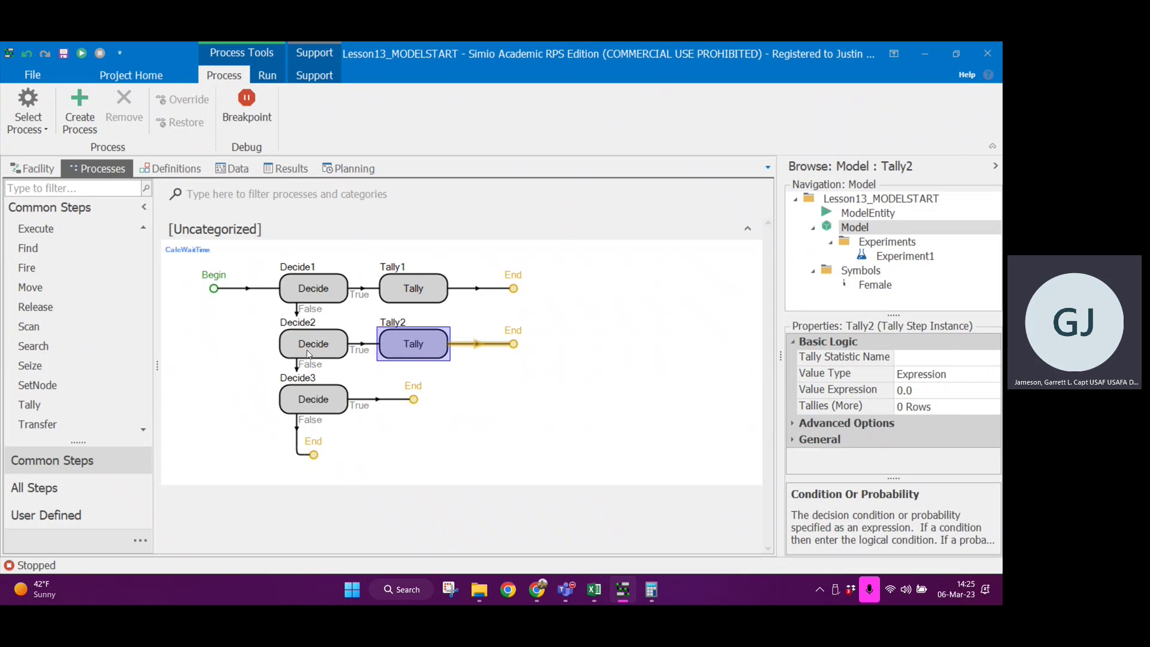
click(928, 355)
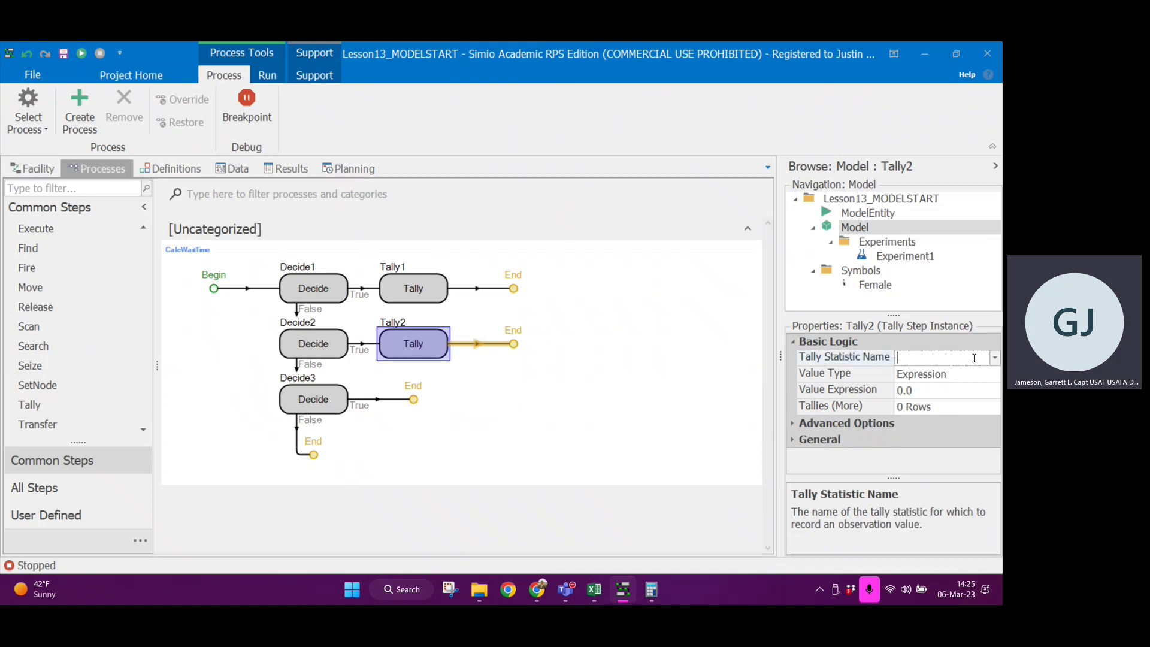
click(995, 358)
click(946, 422)
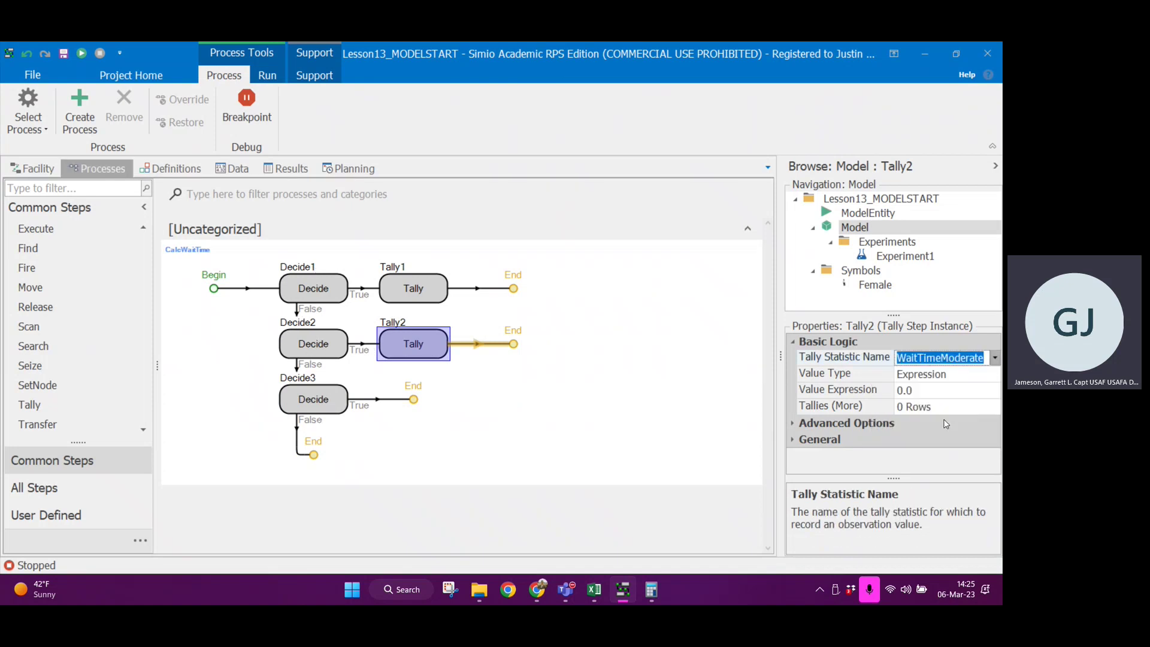
click(956, 391)
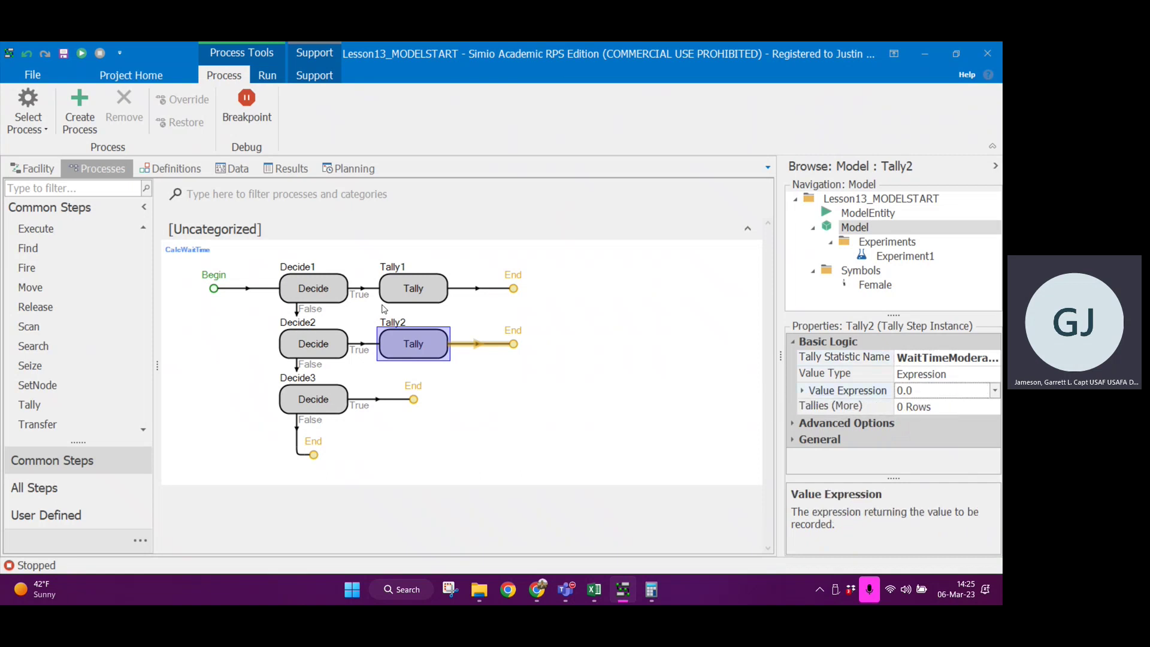
click(423, 296)
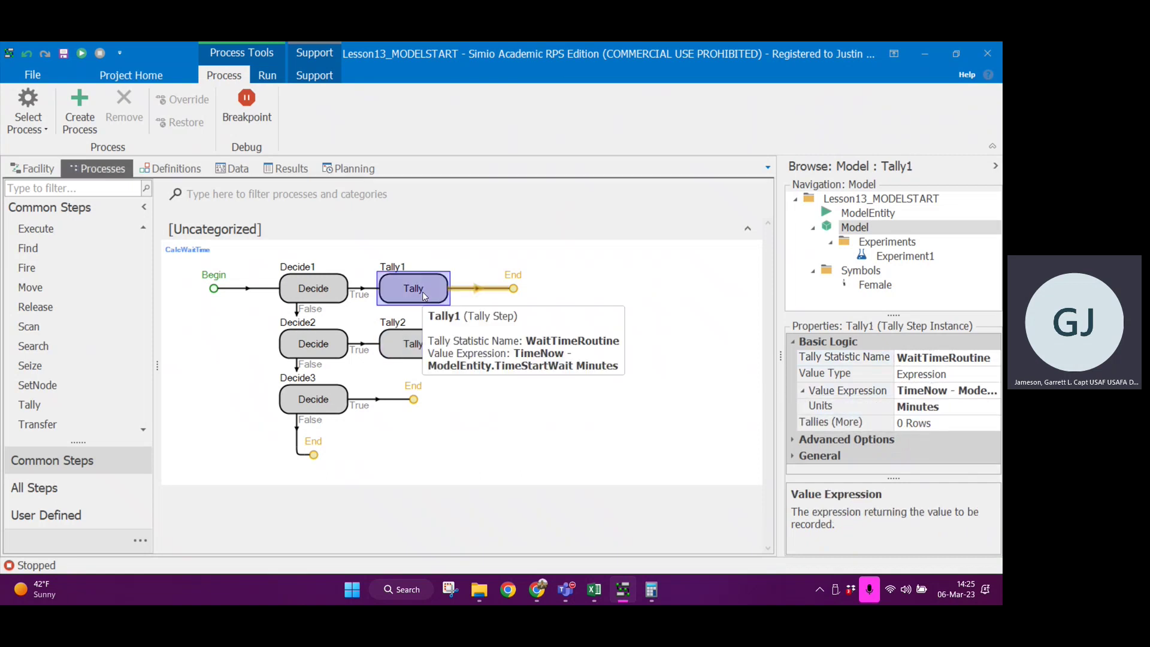
click(973, 394)
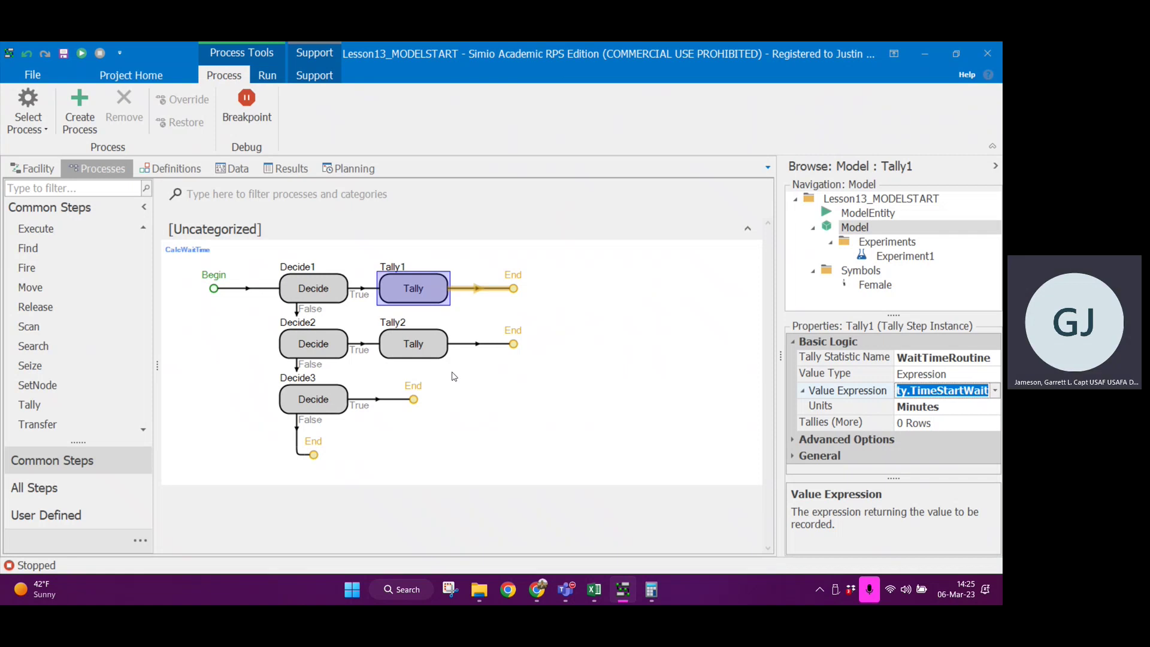
Set Tally2's value to TimeNow - ModelEntity.TimeStartWait in Minutes.
click(415, 347)
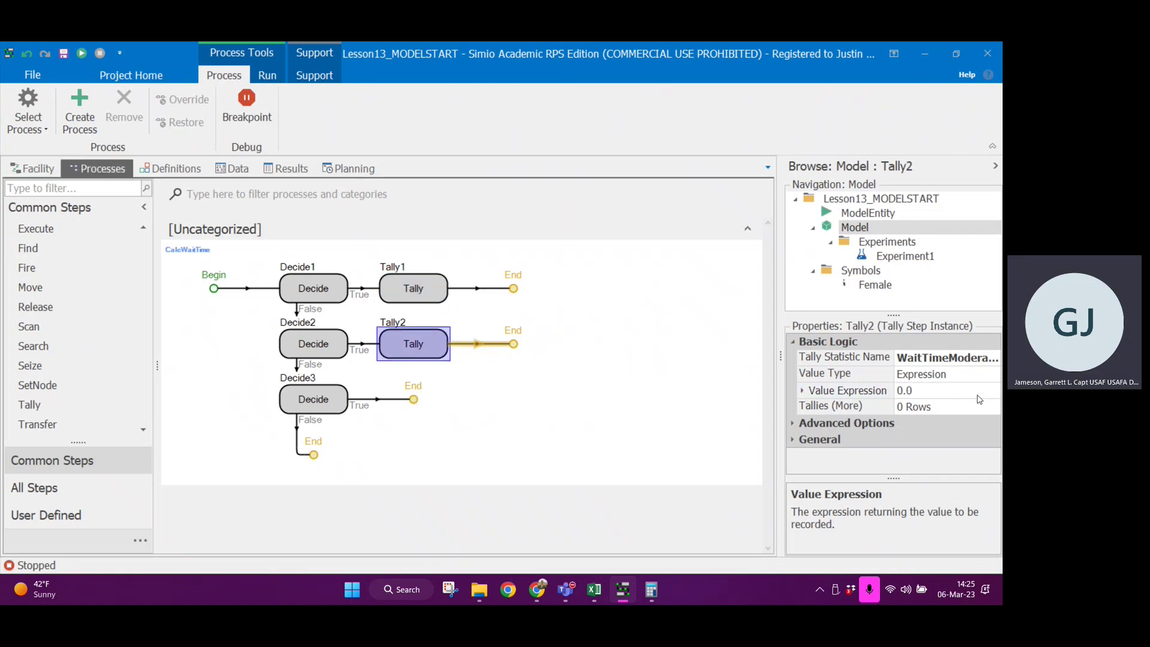
click(952, 391)
click(995, 390)
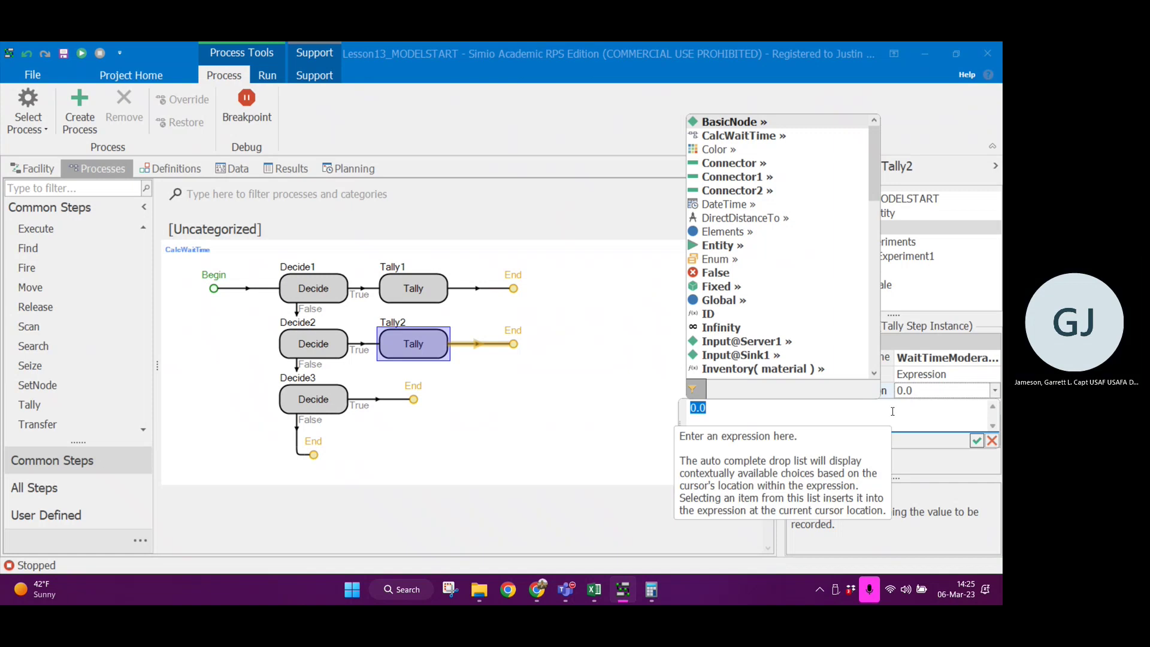
text(ModelEntity.TimeStartWait)
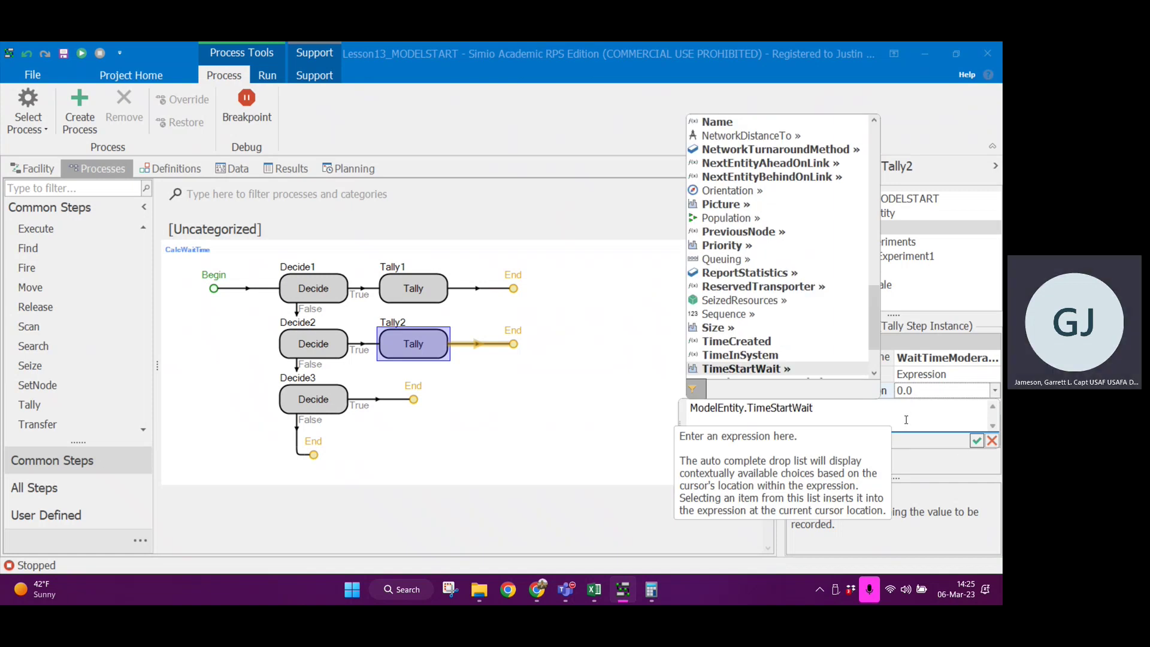
click(690, 410)
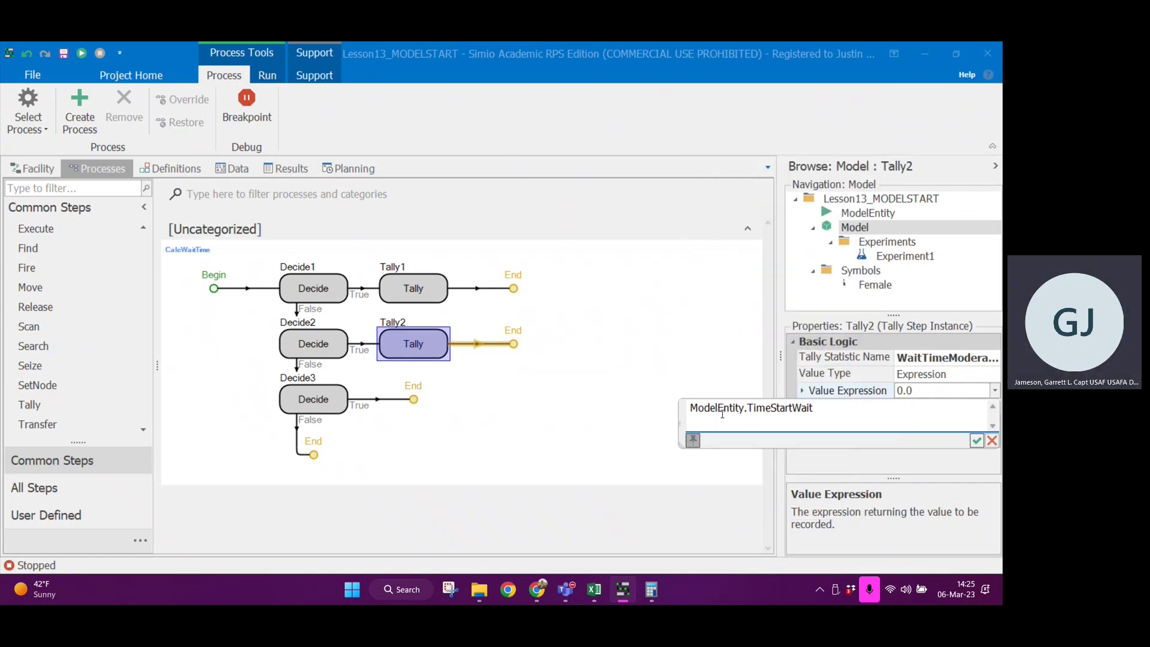
text(TimeNow -)
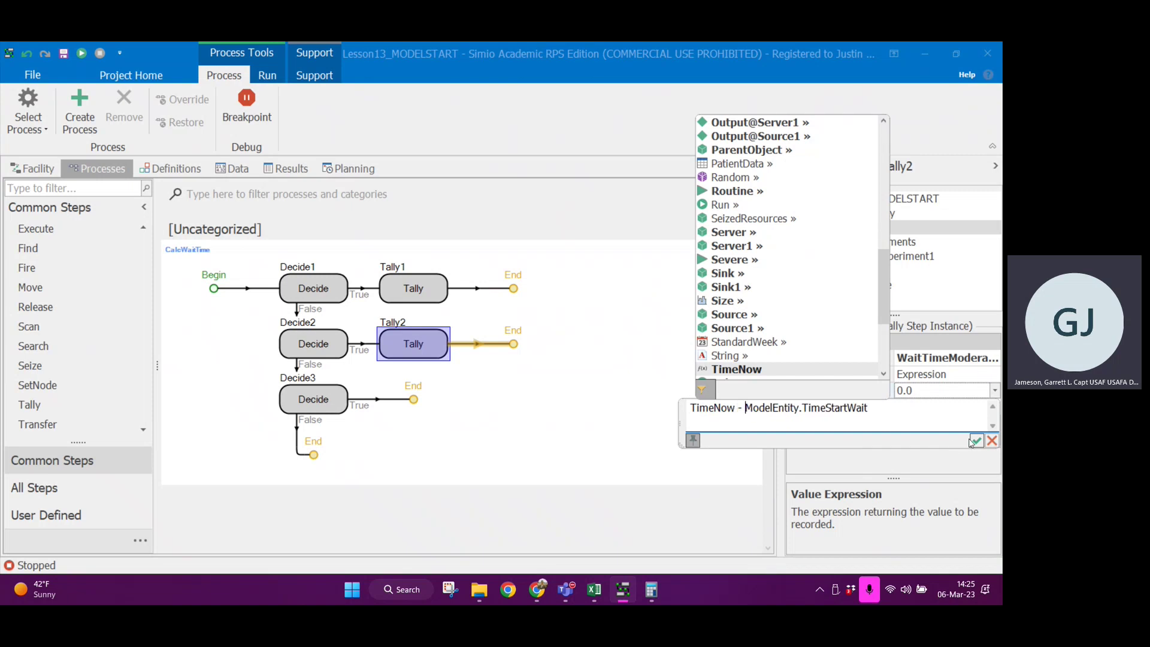
triple_click(910, 422)
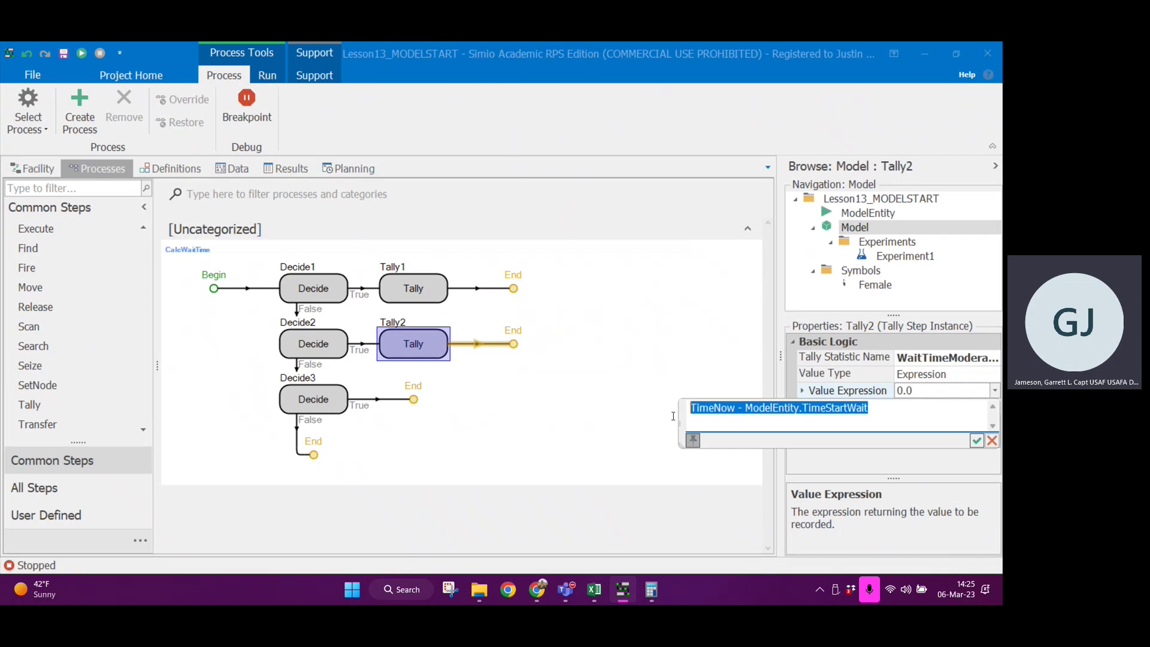
click(977, 440)
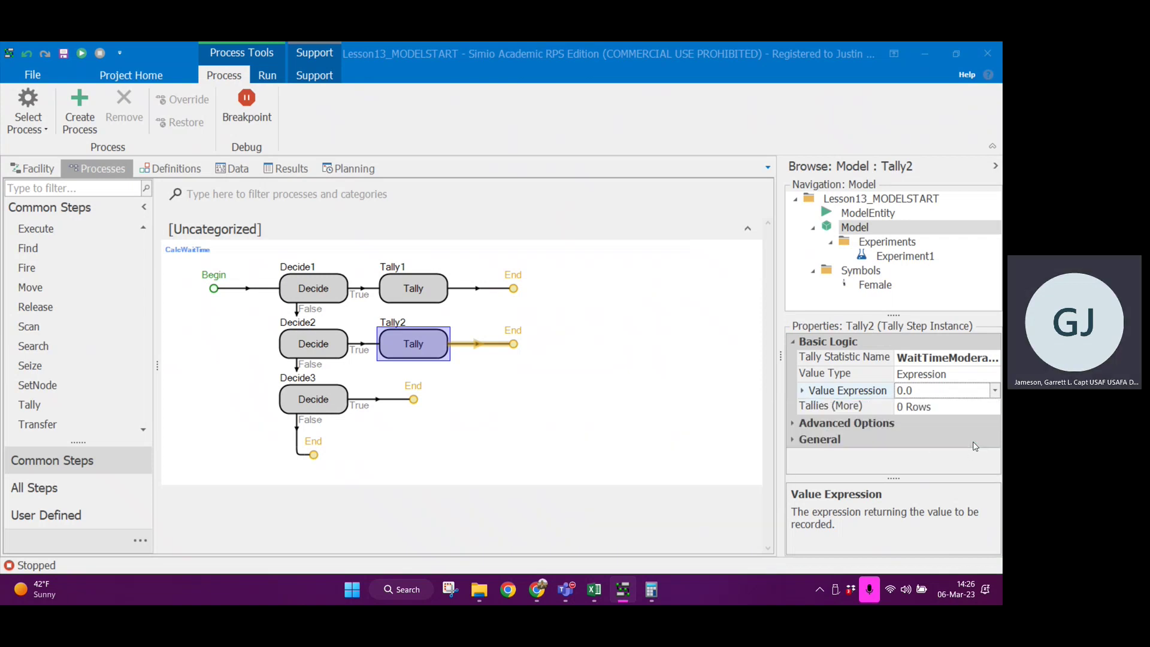
click(803, 390)
click(994, 407)
click(938, 438)
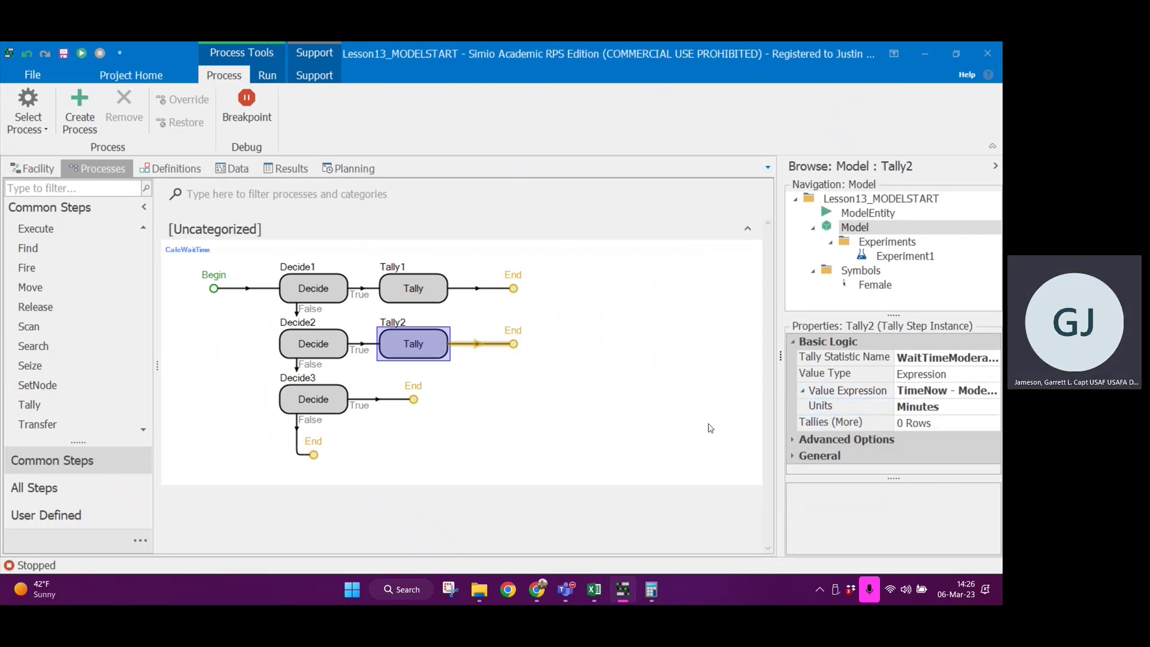
Add a Tally step on Decide3's True branch and review Decide3's condition.
drag(69, 405, 414, 399)
click(304, 400)
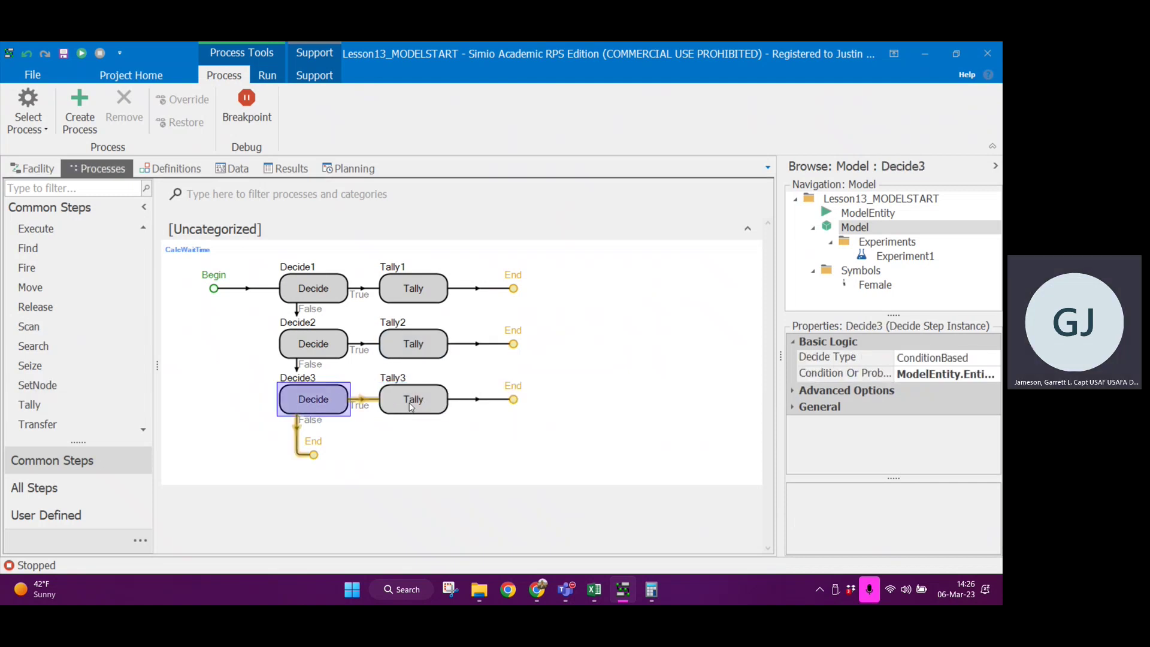
click(947, 374)
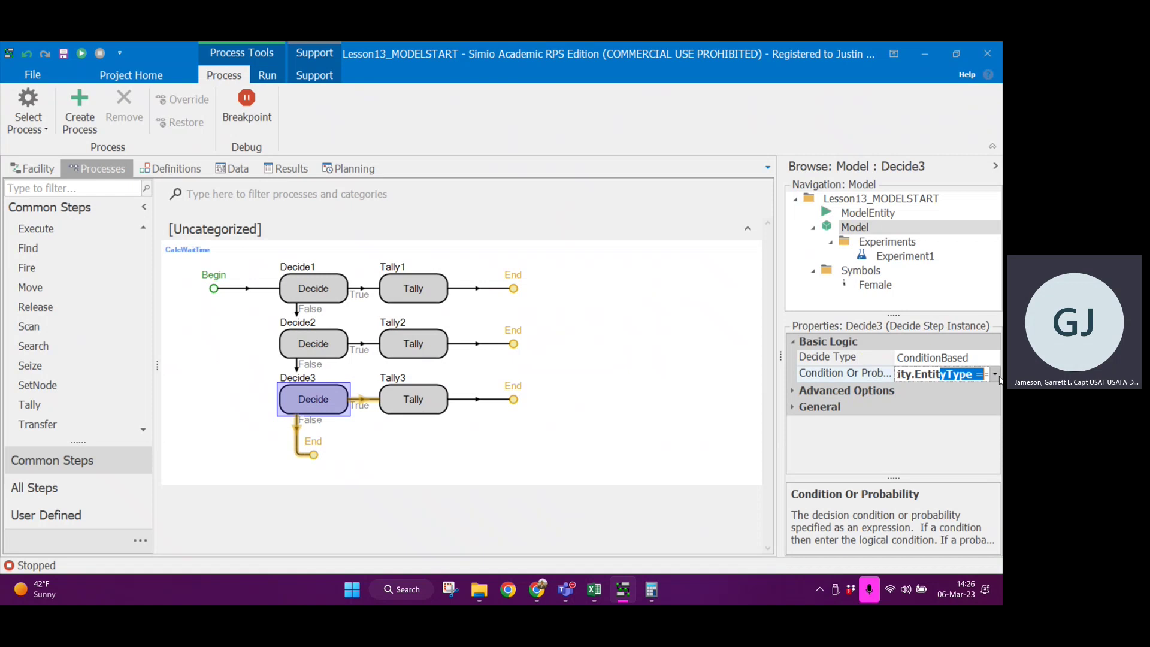
click(995, 374)
click(976, 424)
Set Tally3 to record WaitTimeUrgent as TimeNow - ModelEntity.TimeStartWait in Minutes.
click(415, 408)
click(938, 358)
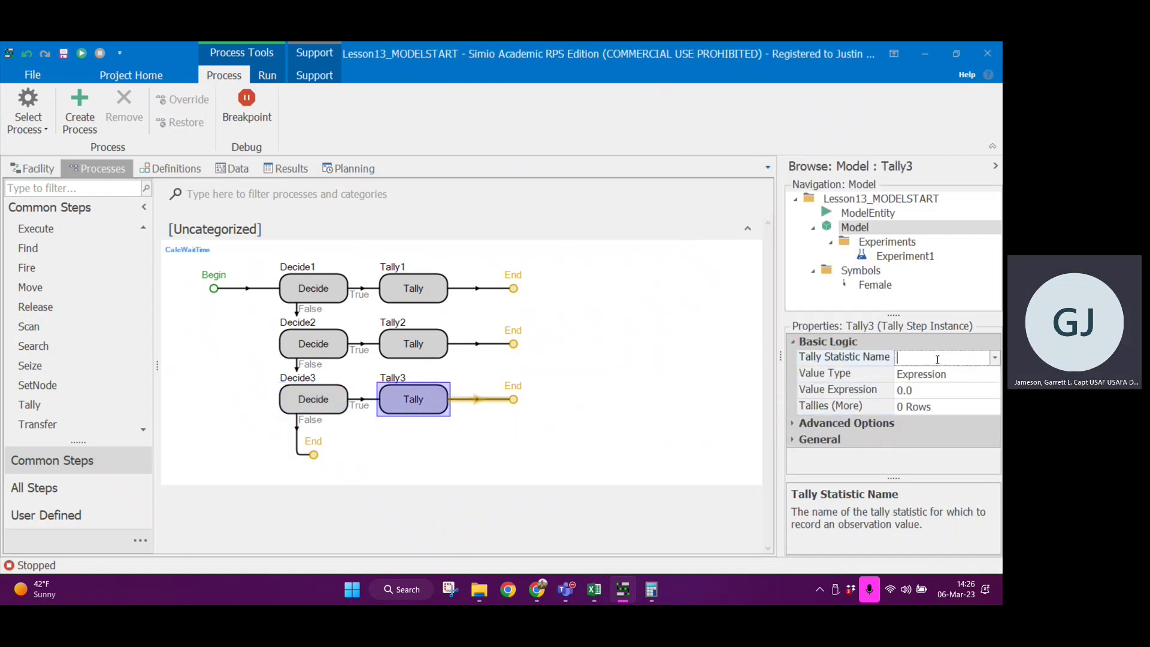
click(994, 358)
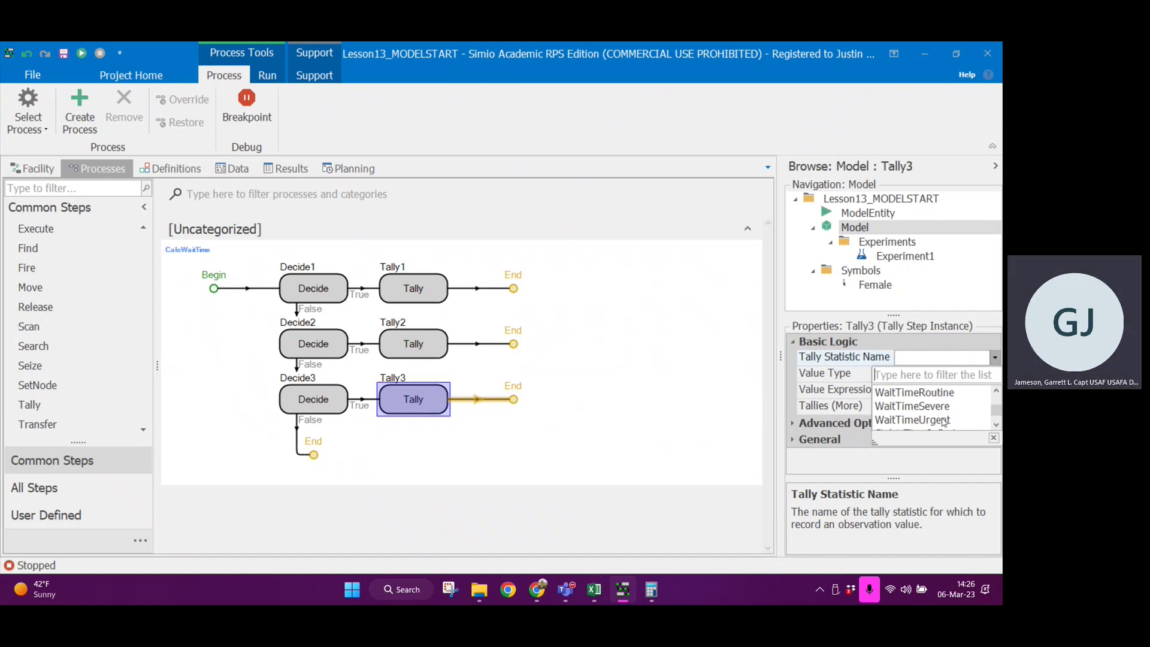
click(968, 420)
click(941, 390)
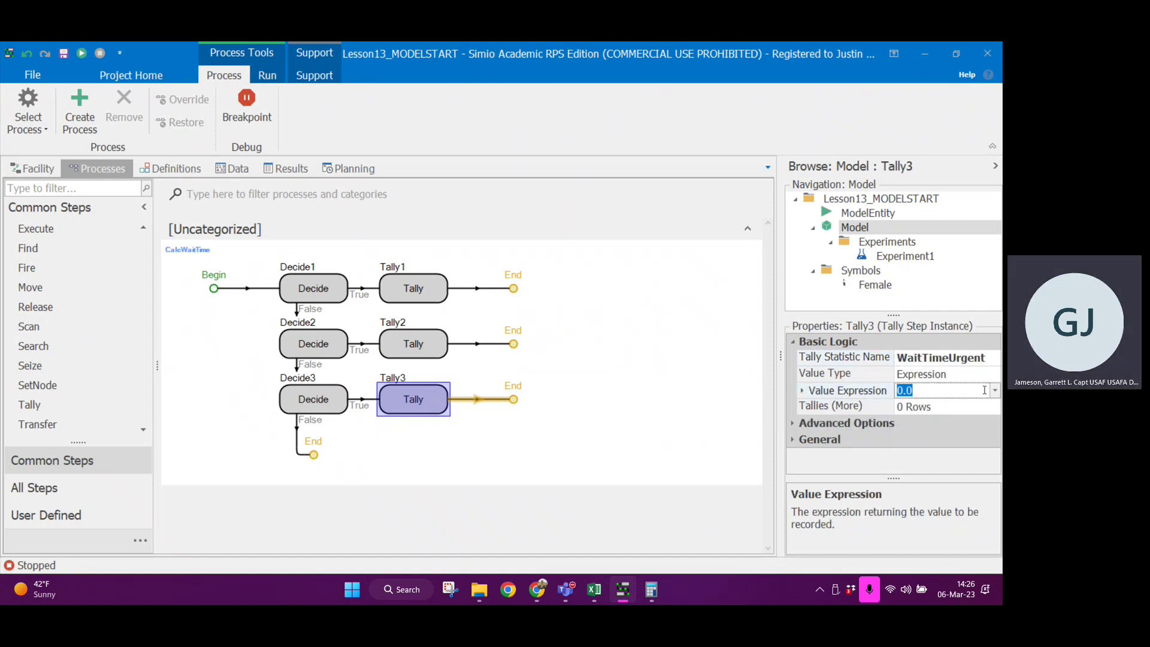
text(TimeNow - ModelEntity.TimeCreated)
key(Return)
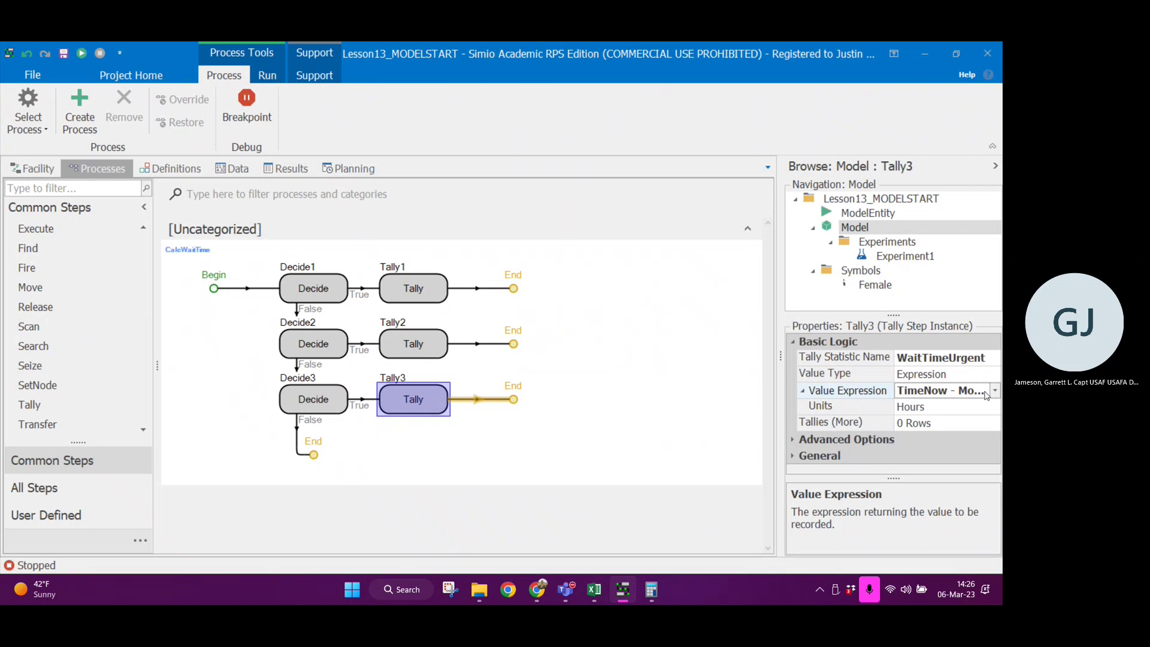
click(993, 391)
key(ctrl+c)
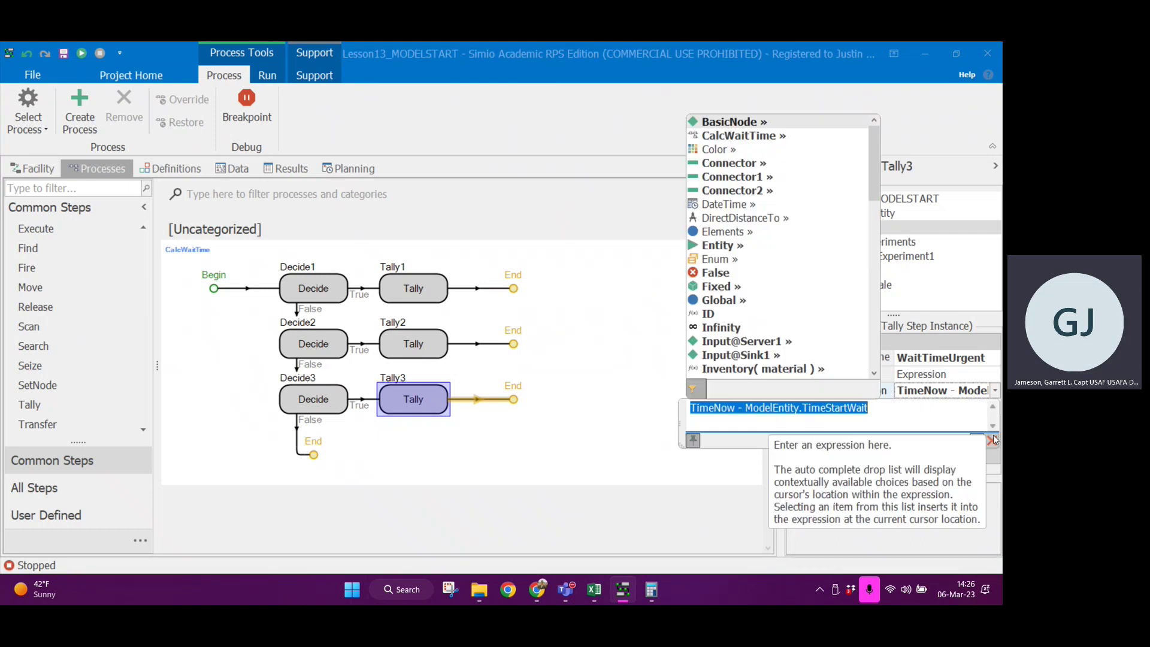
click(977, 441)
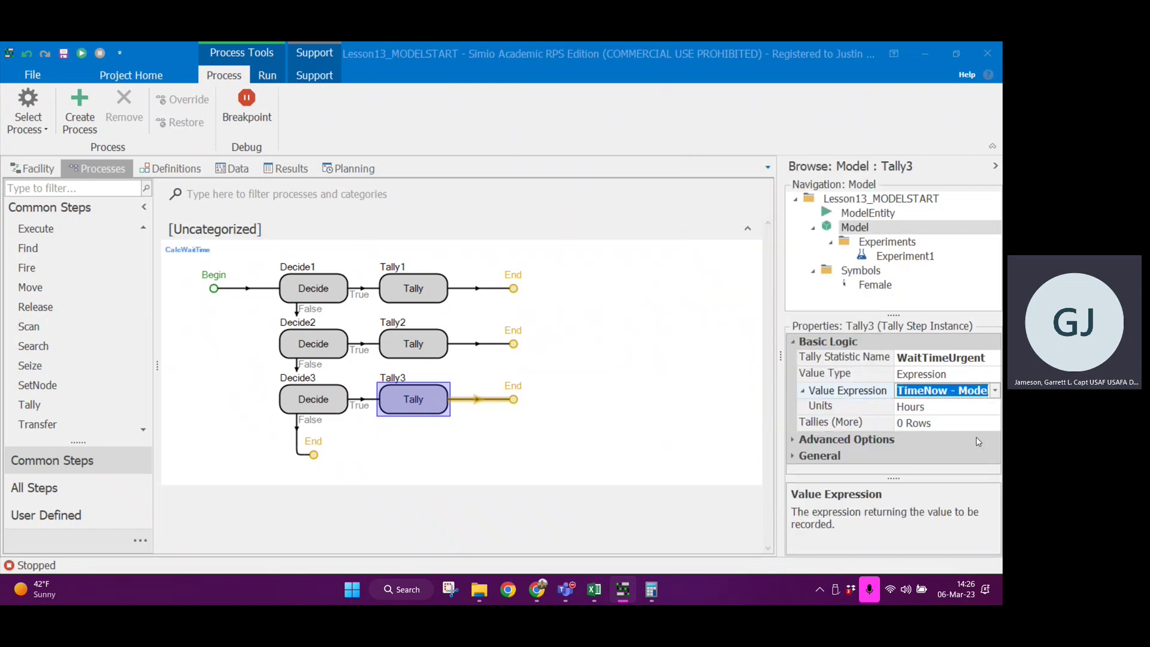
click(923, 407)
click(942, 437)
Place Tally4 on Decide3's False branch recording WaitTimeSevere as TimeNow - ModelEntity.TimeStartWait.
drag(29, 405, 311, 452)
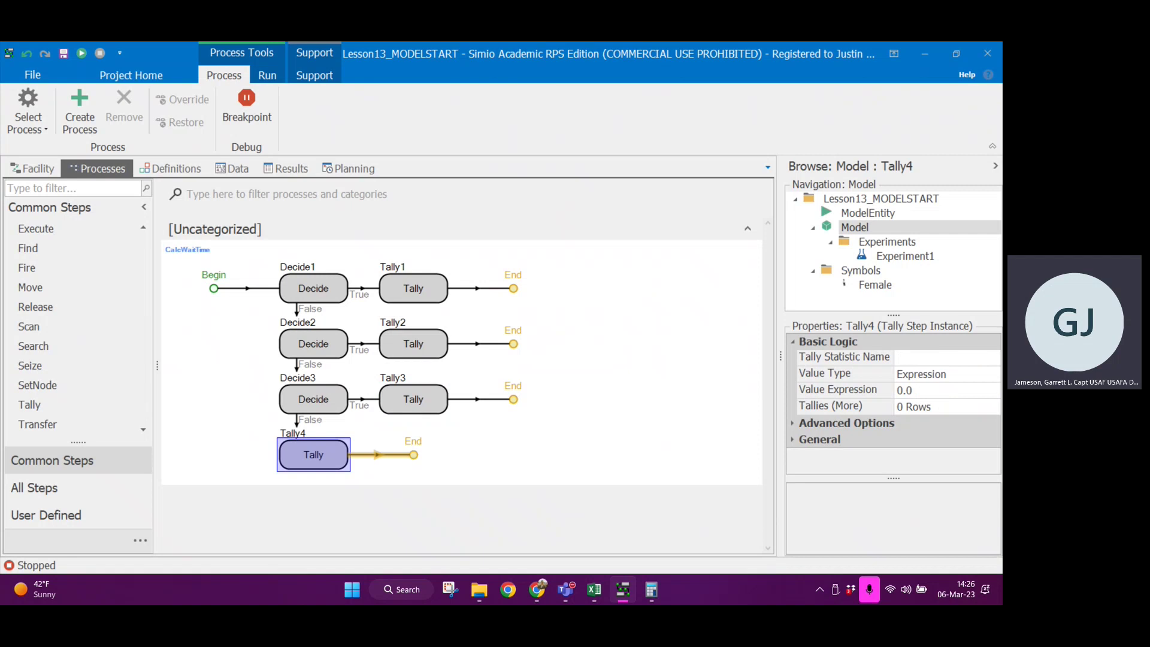
click(972, 358)
click(995, 358)
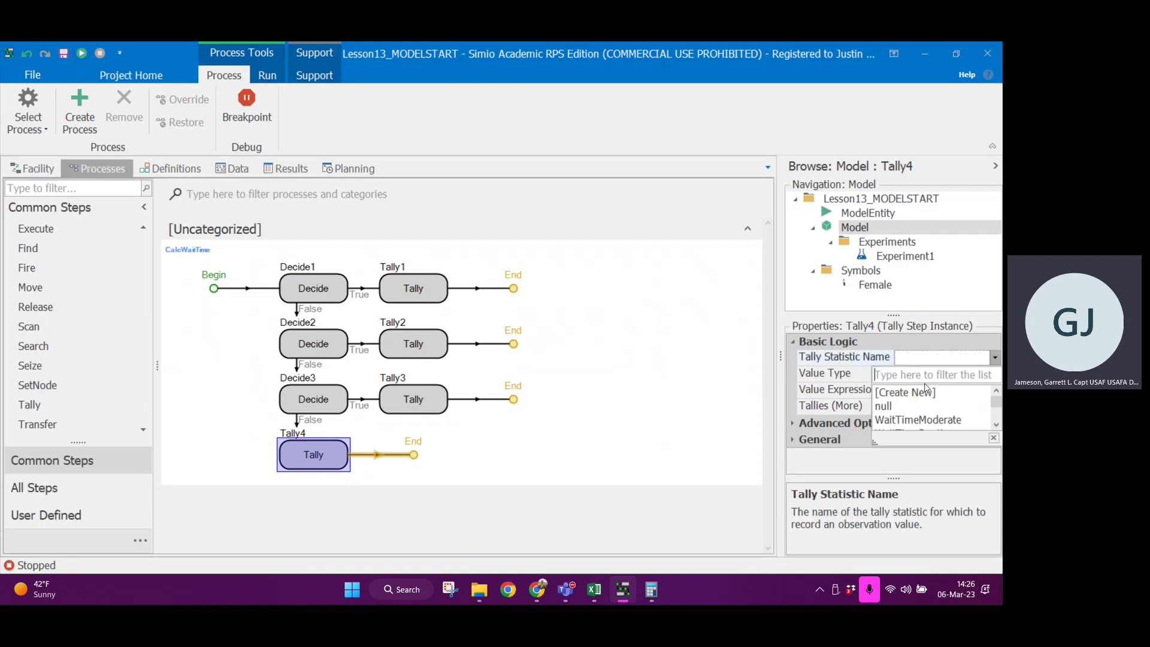
scroll(921, 418, down, 1)
click(927, 419)
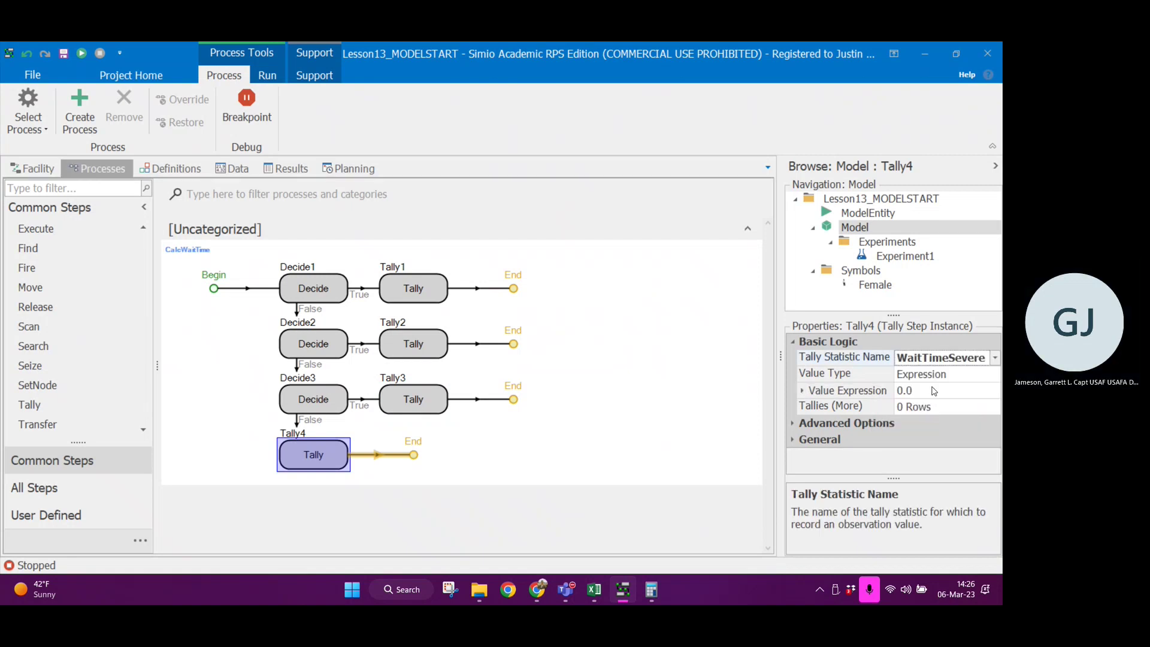
click(965, 393)
click(995, 391)
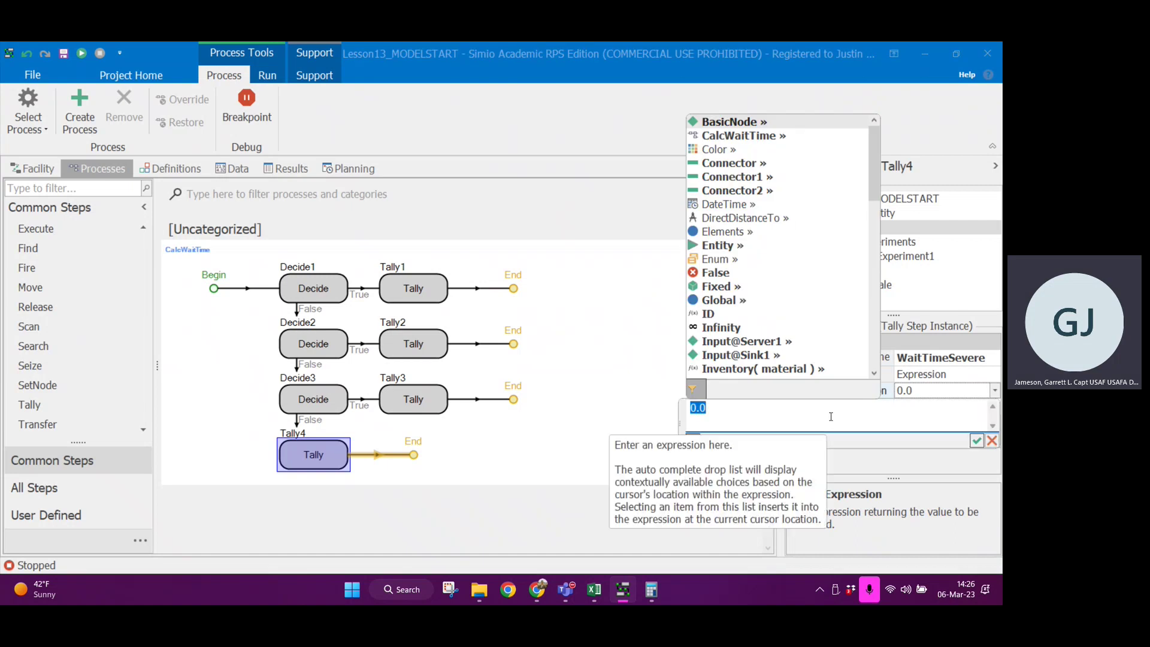
key(ctrl+v)
click(977, 441)
click(953, 407)
click(923, 420)
click(731, 415)
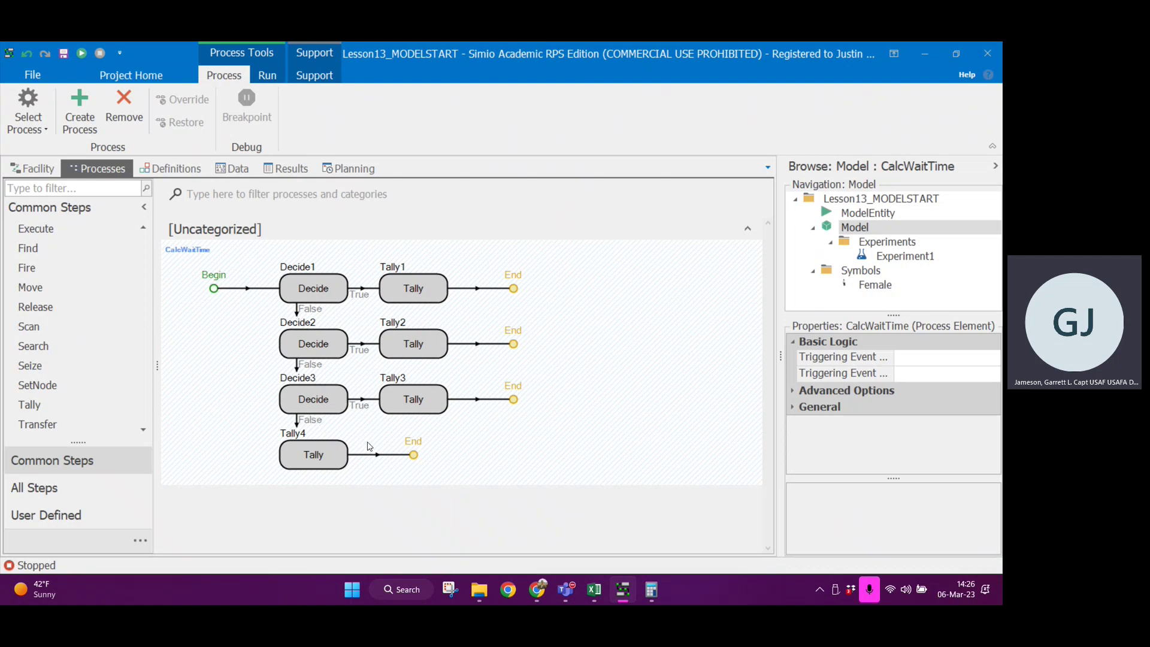
Confirm Server1's add-on process trigger runs CalcWaitTime, then return to the Facility view.
click(31, 172)
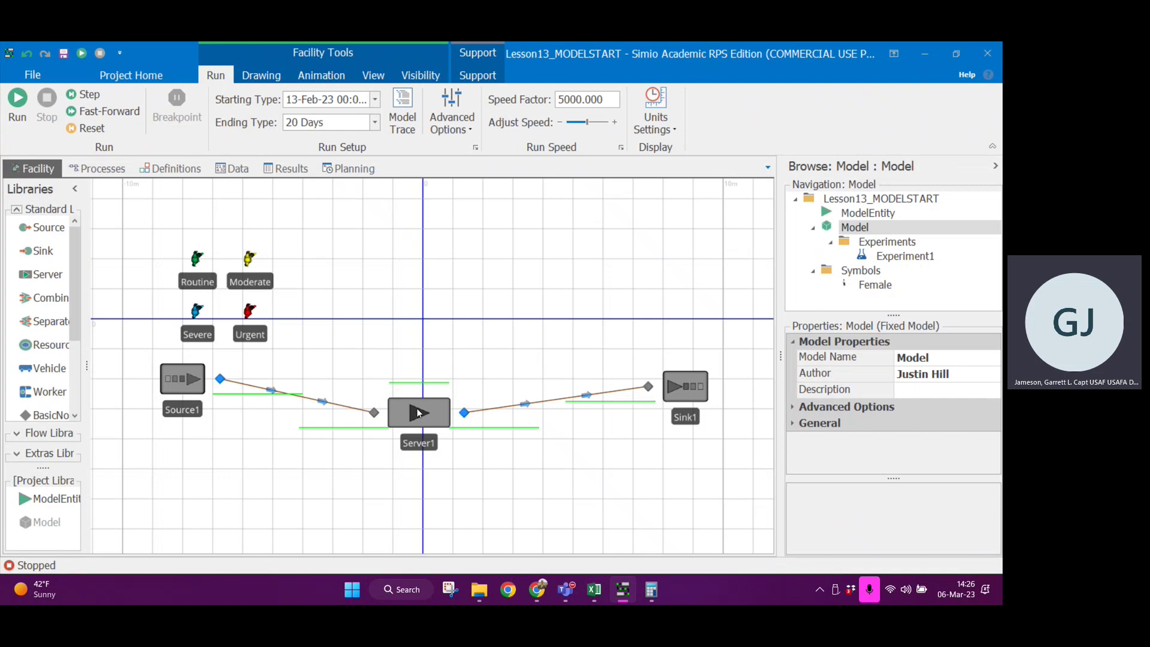
click(419, 413)
scroll(932, 422, down, 8)
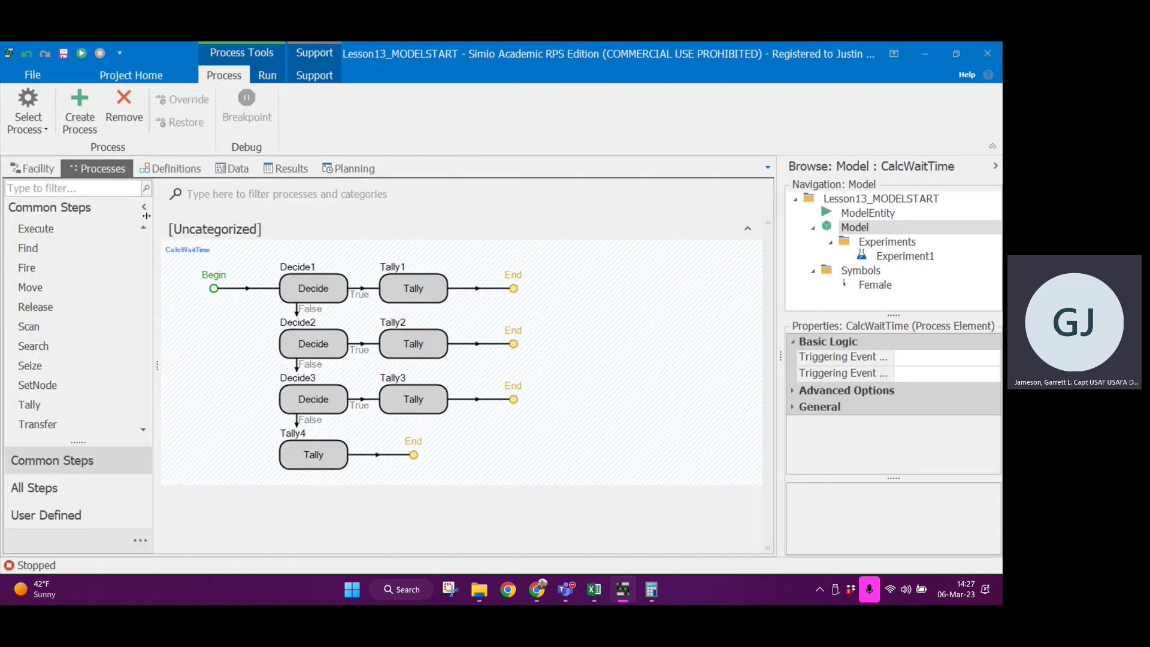
click(34, 168)
click(216, 75)
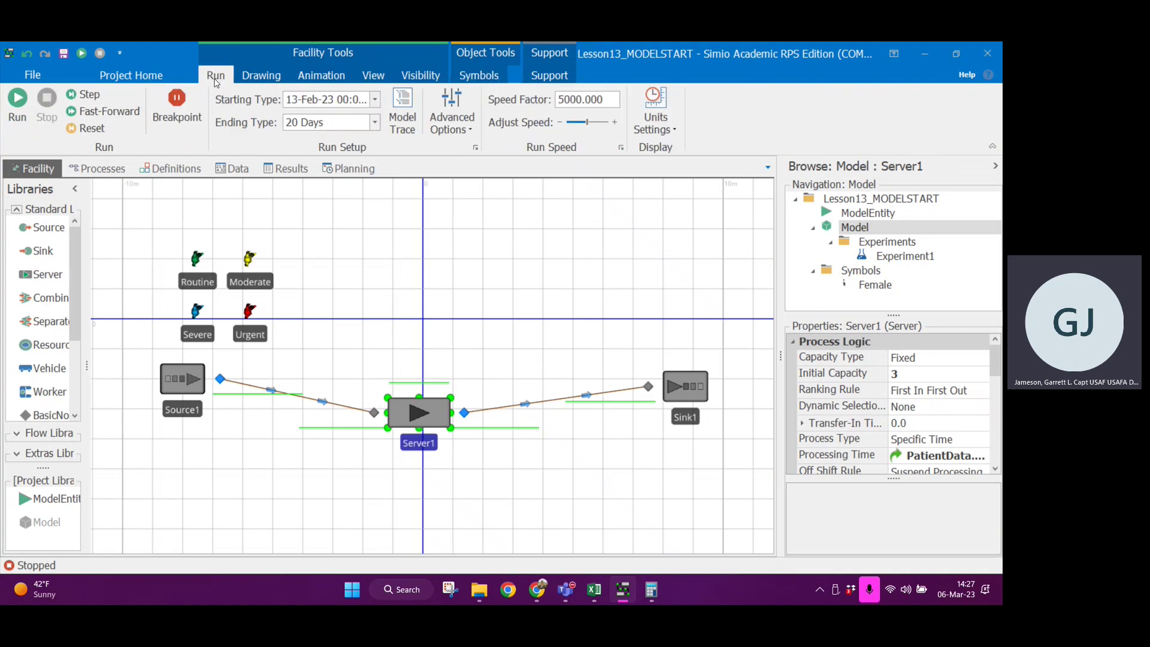
Fast-forward the run and view the Moderate, Routine, Severe and Urgent wait-time averages.
click(112, 111)
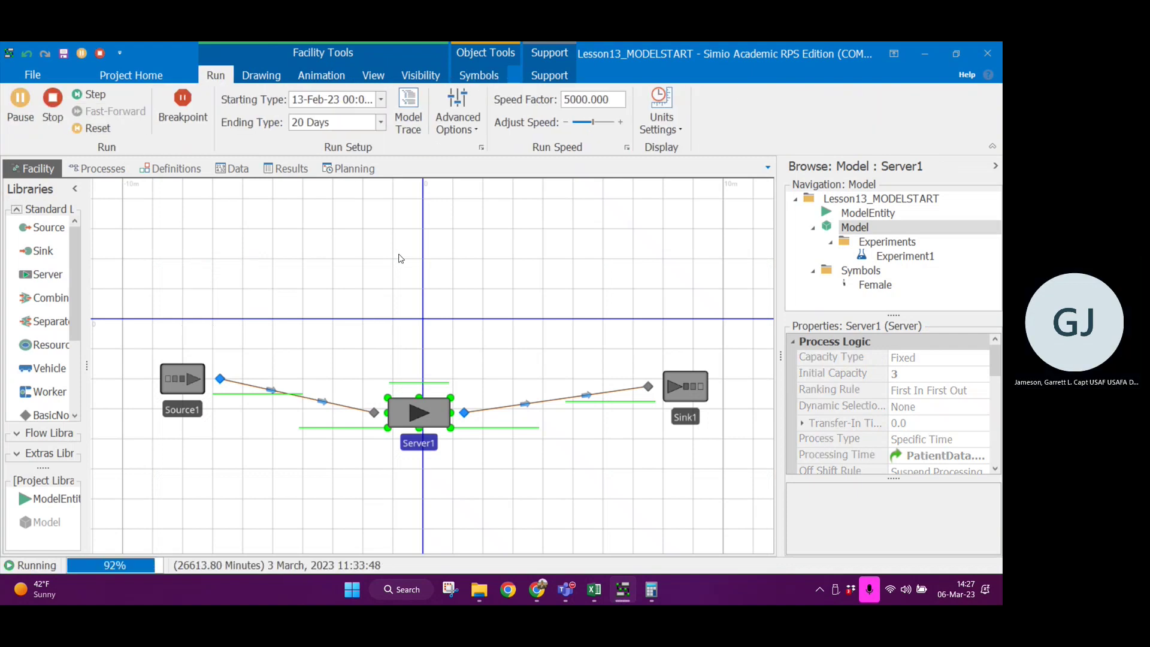
click(286, 170)
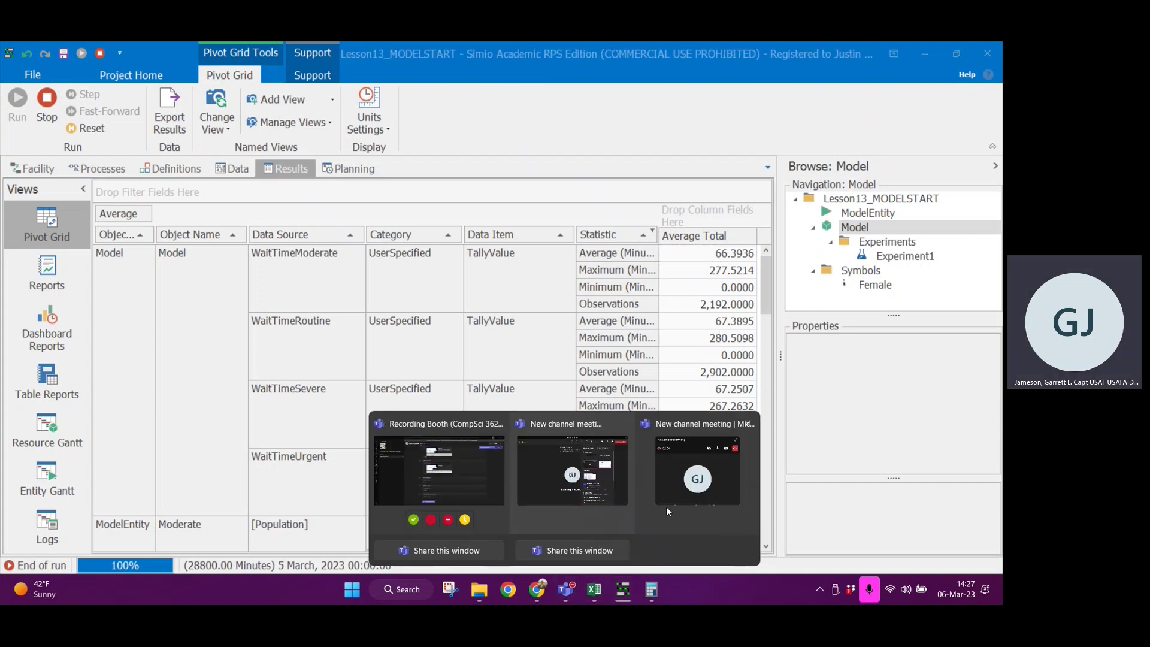
click(710, 467)
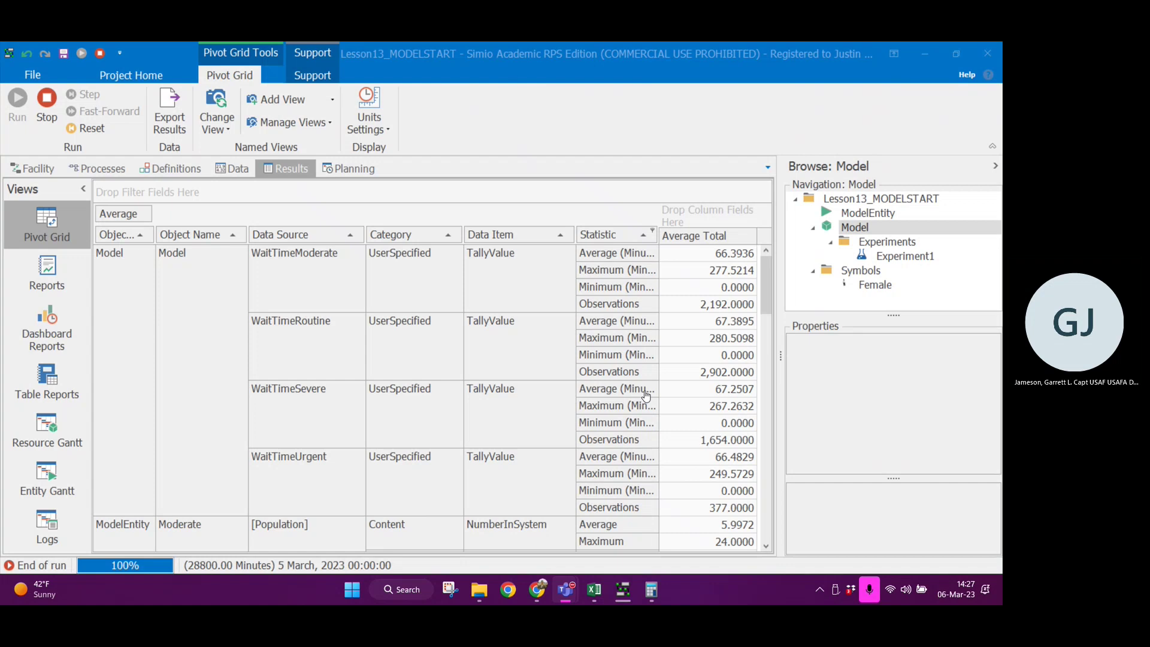